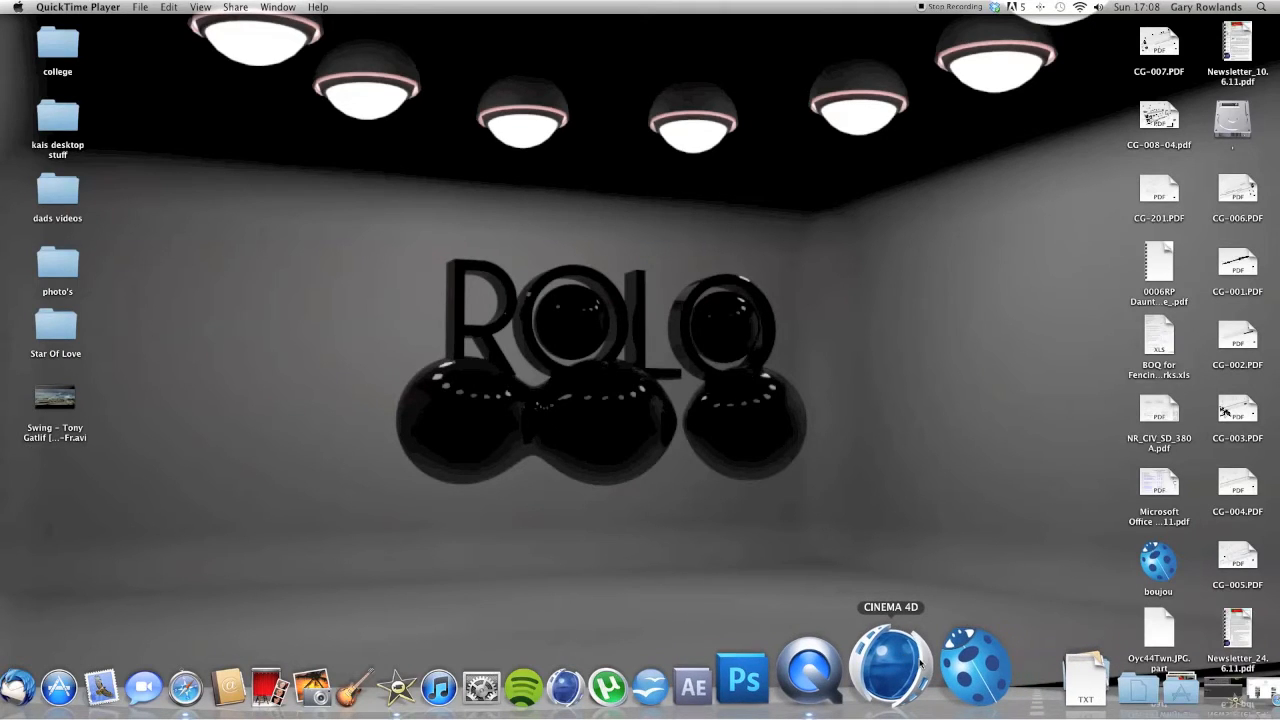
Launch Cinema 4D and add a MoText object to the scene.
left_click(918, 664)
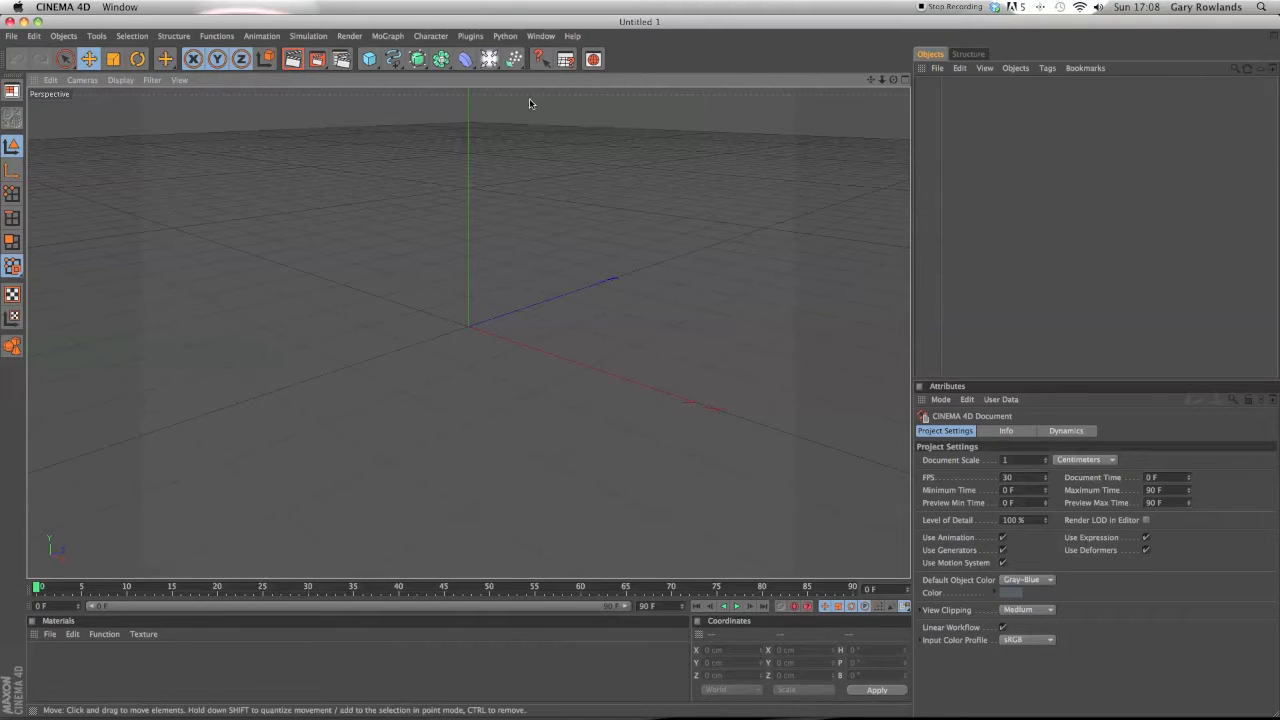
left_click(397, 40)
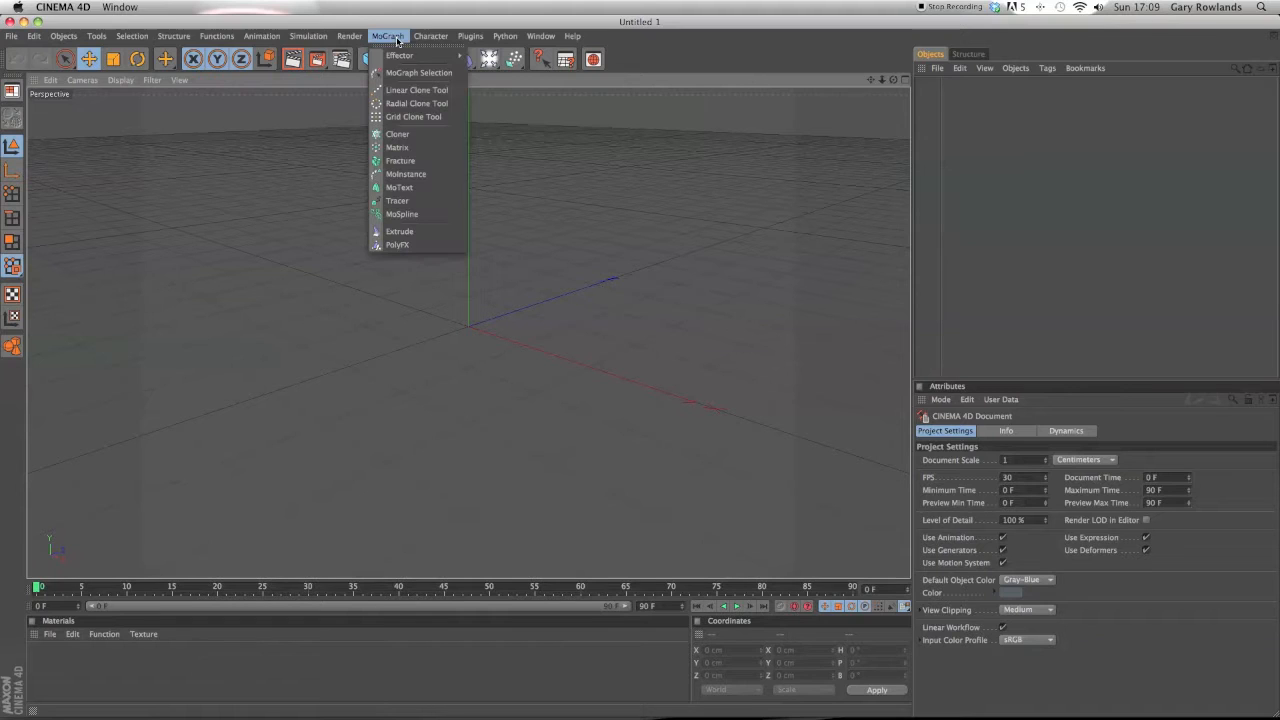
left_click(440, 189)
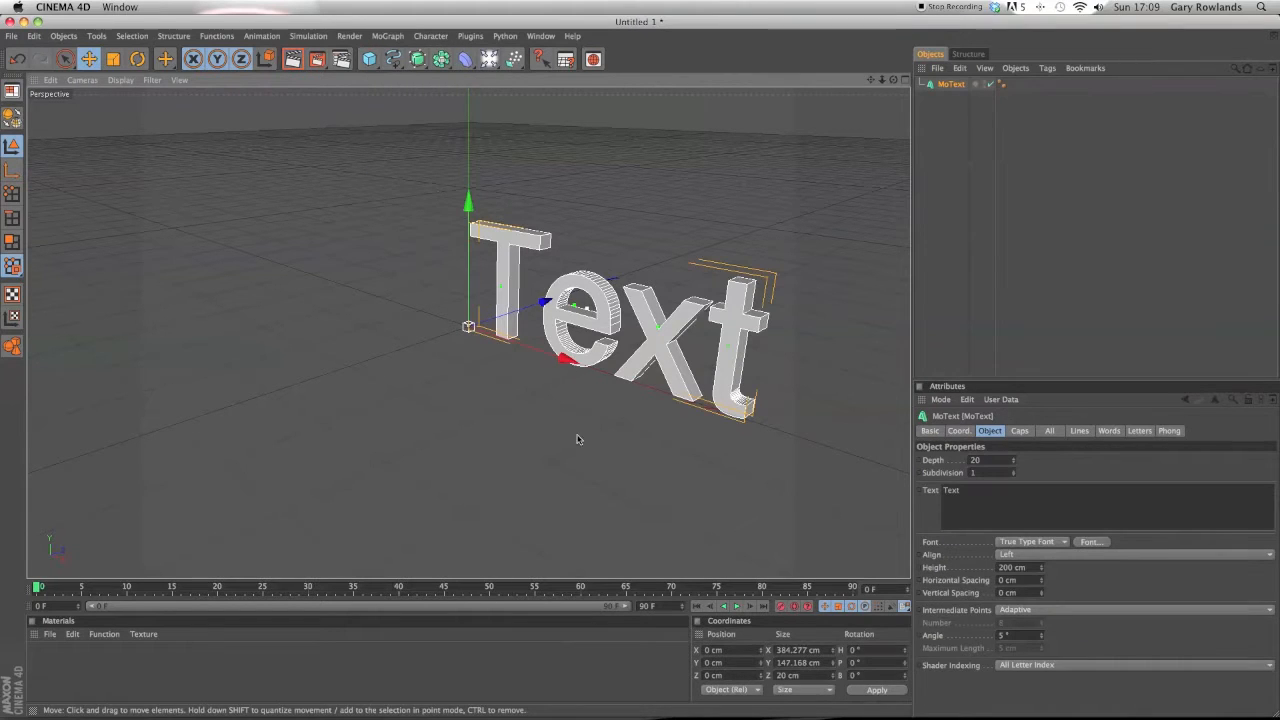
Replace the MoText text with ECLIPSE and move the text object left in the viewport.
left_click_drag(565, 357, 483, 330)
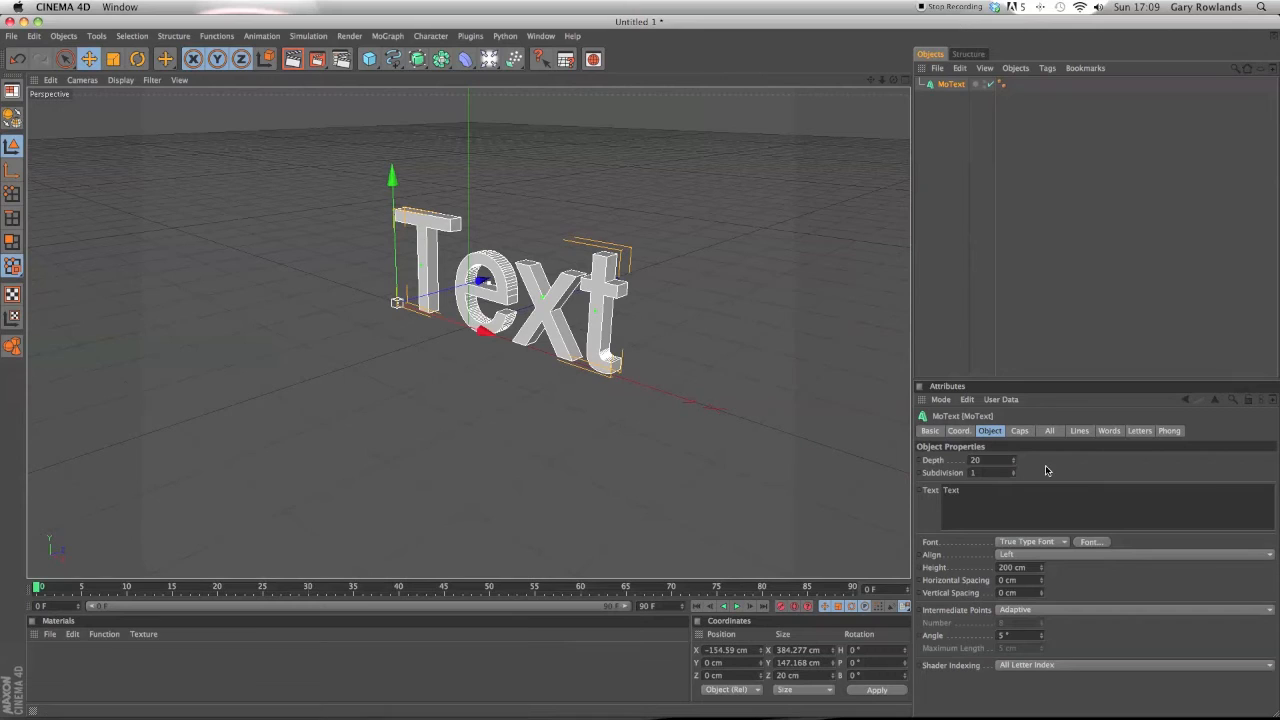
double_click(1005, 500)
key("BackSpace")
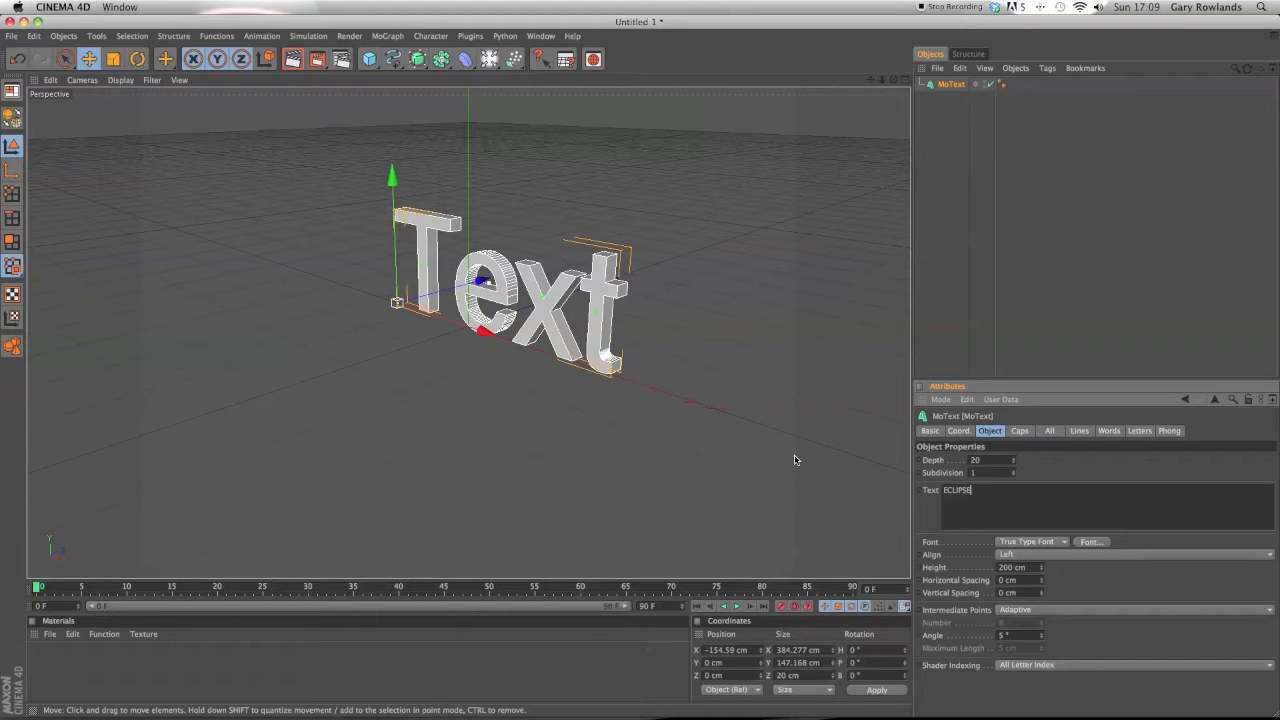
left_click(740, 413)
left_click_drag(490, 328, 387, 294)
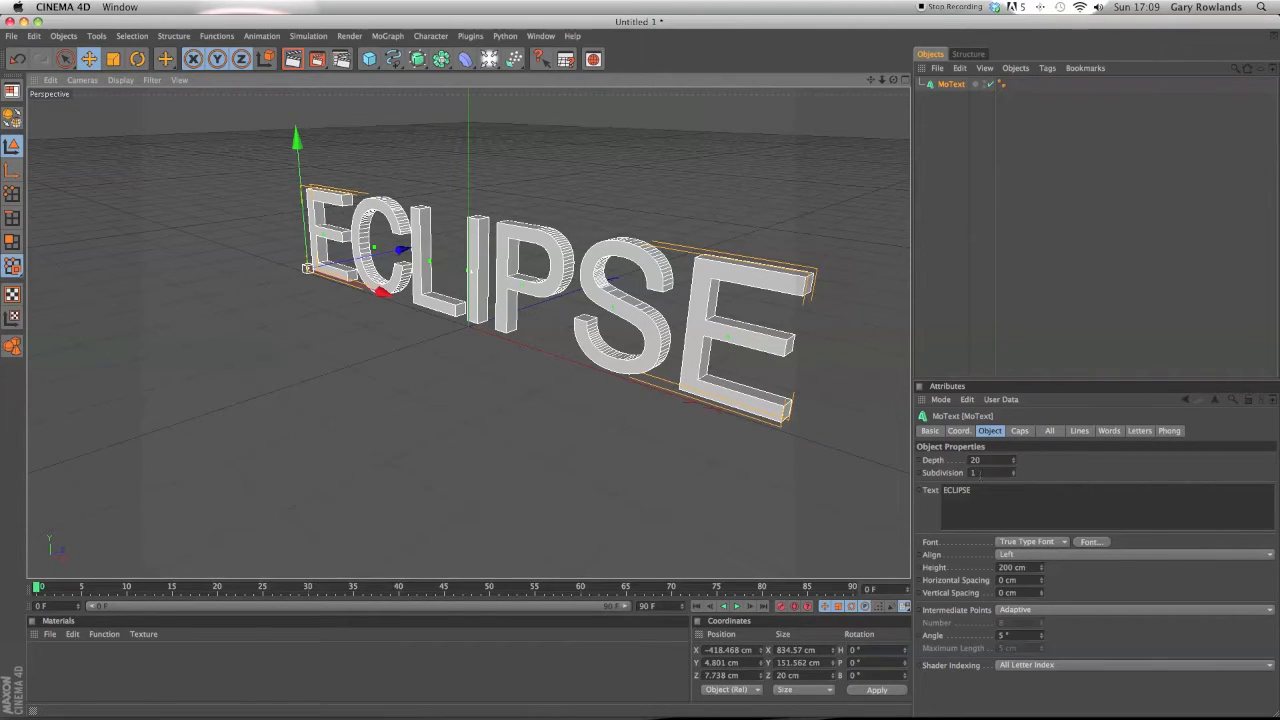
Set the MoText depth to 40.
left_click_drag(1013, 460, 916, 460)
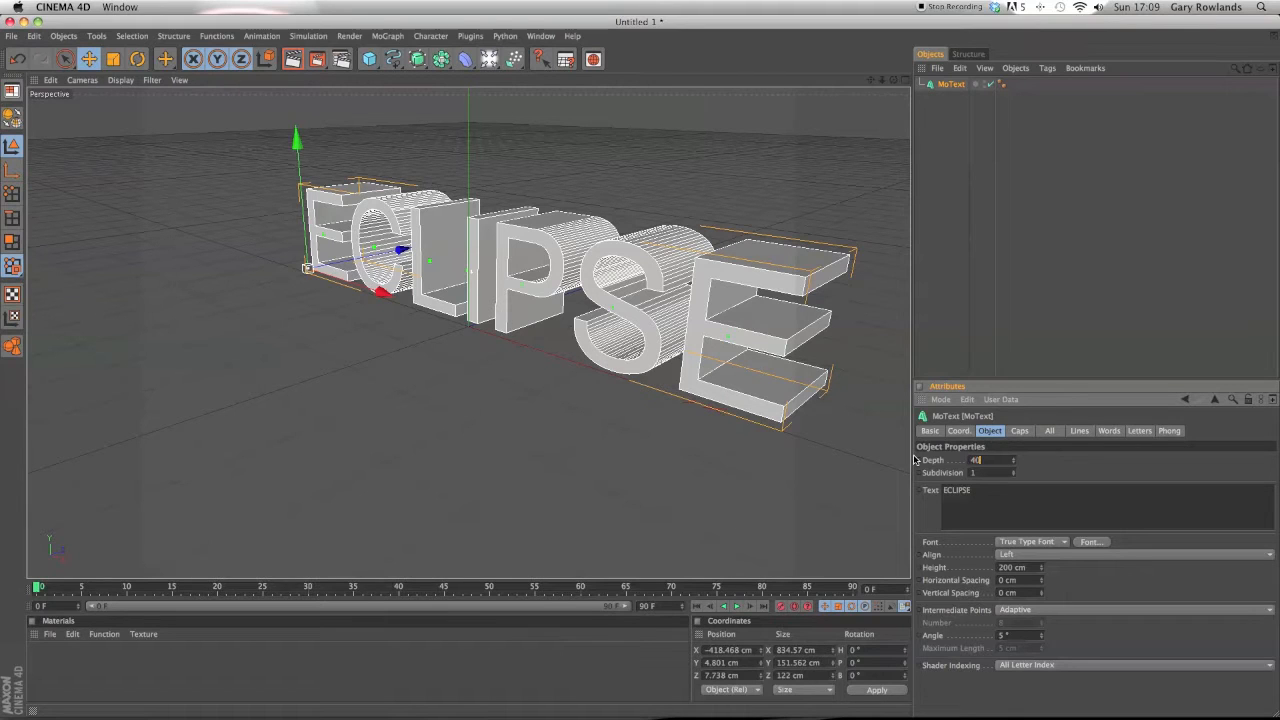
key("Return")
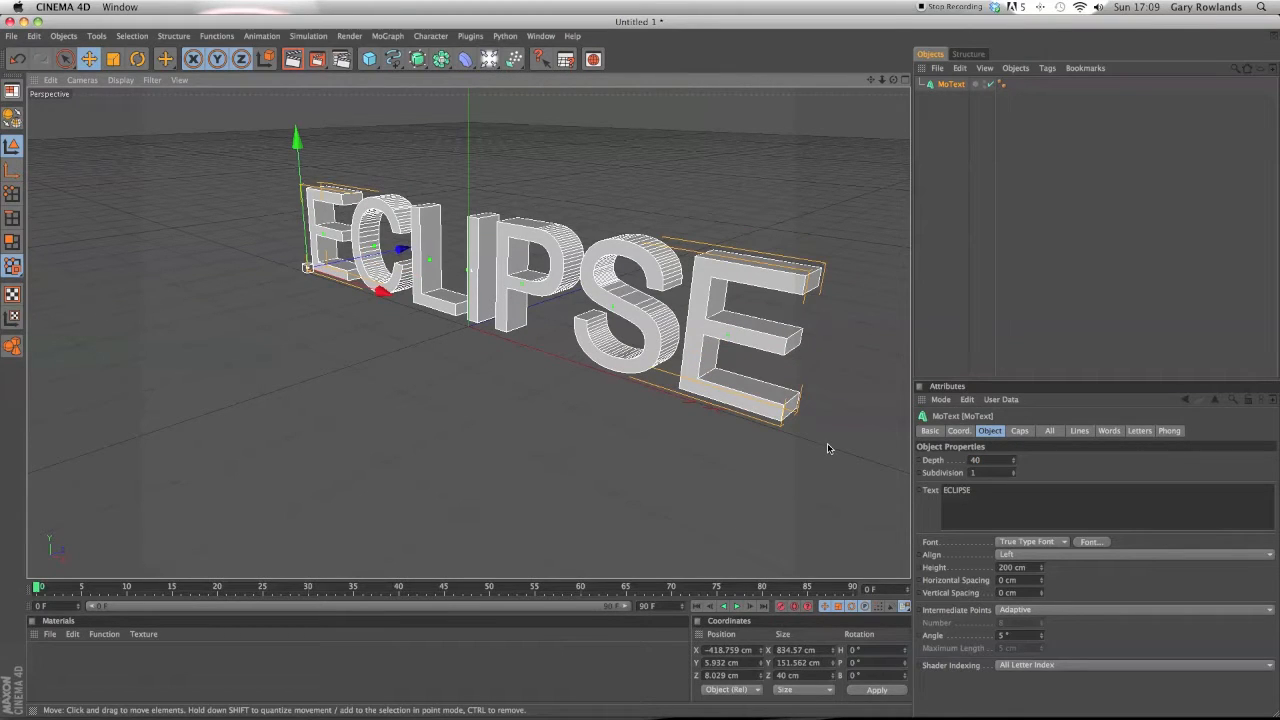
Browse the available fonts and choose Grobsidian for the text, then close the font dialog.
left_click(1092, 542)
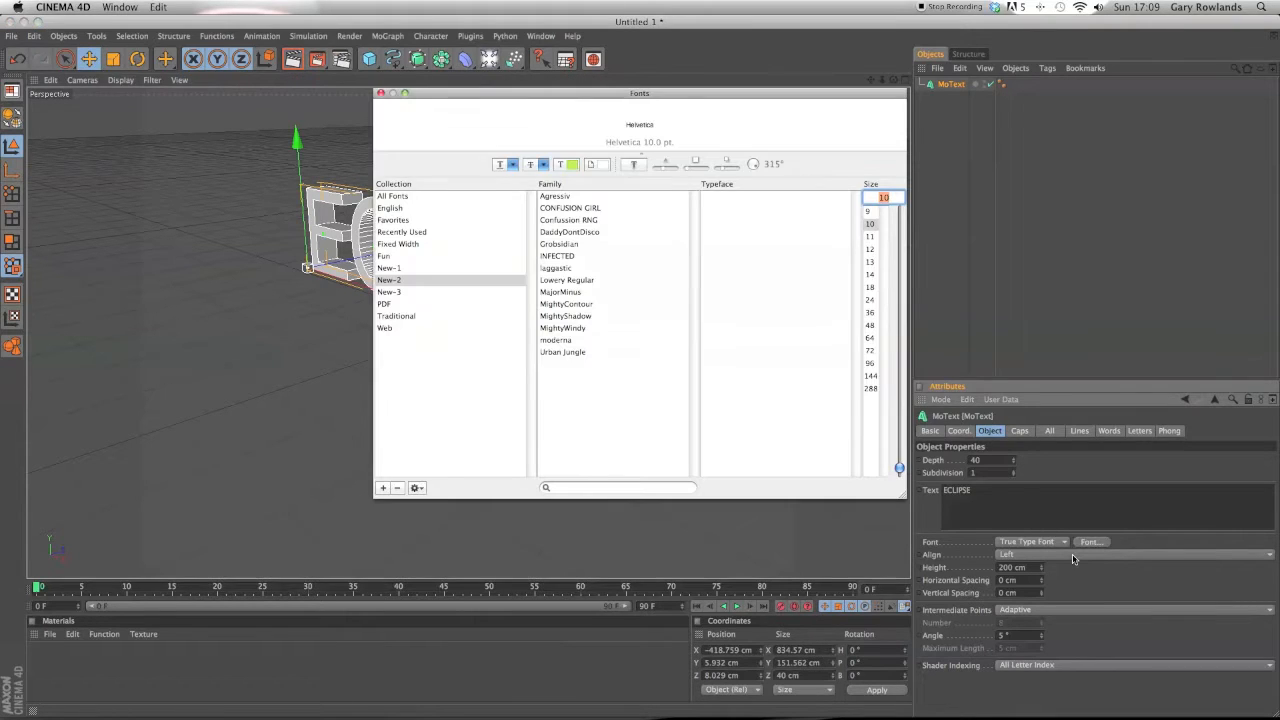
left_click(565, 341)
left_click(563, 353)
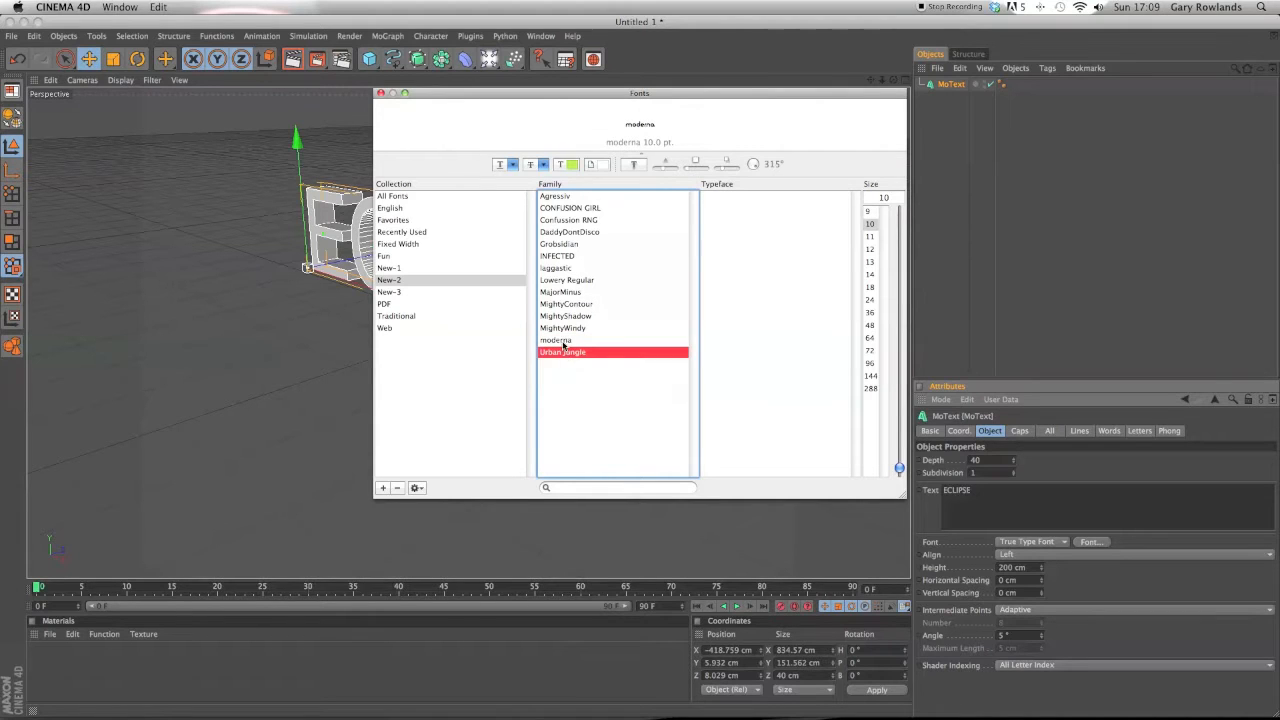
left_click(566, 340)
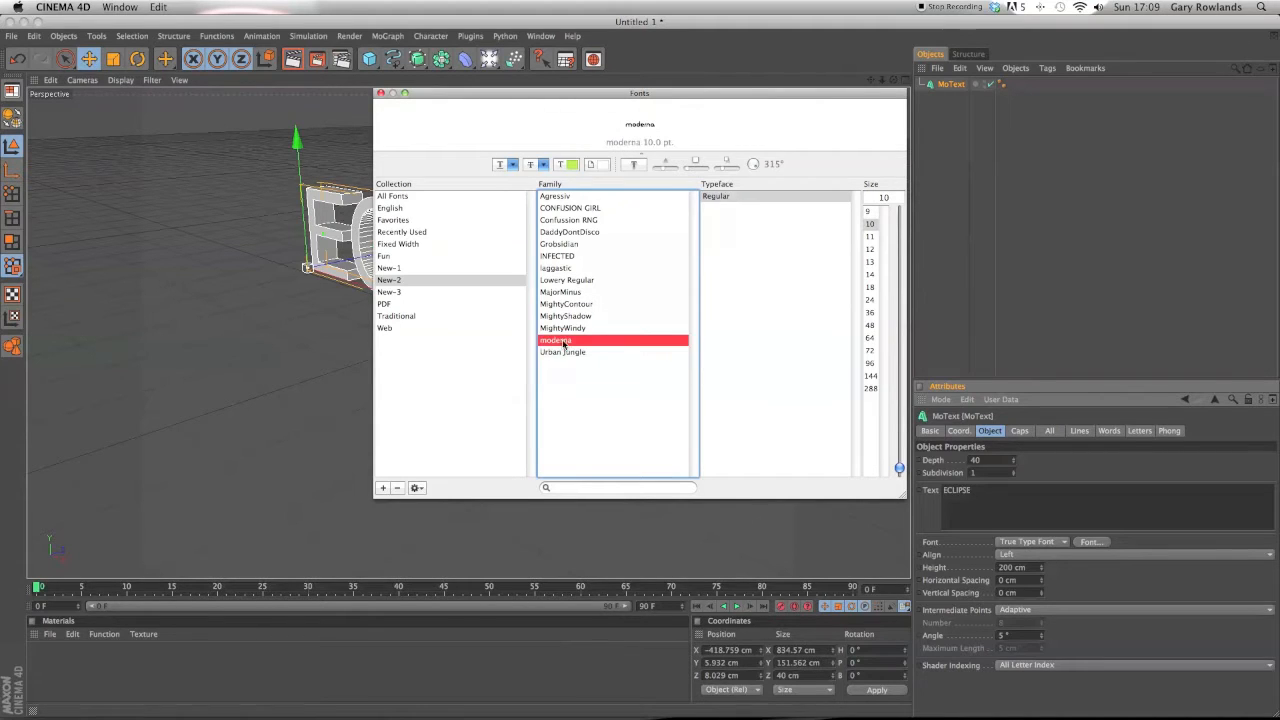
left_click(573, 328)
left_click(575, 305)
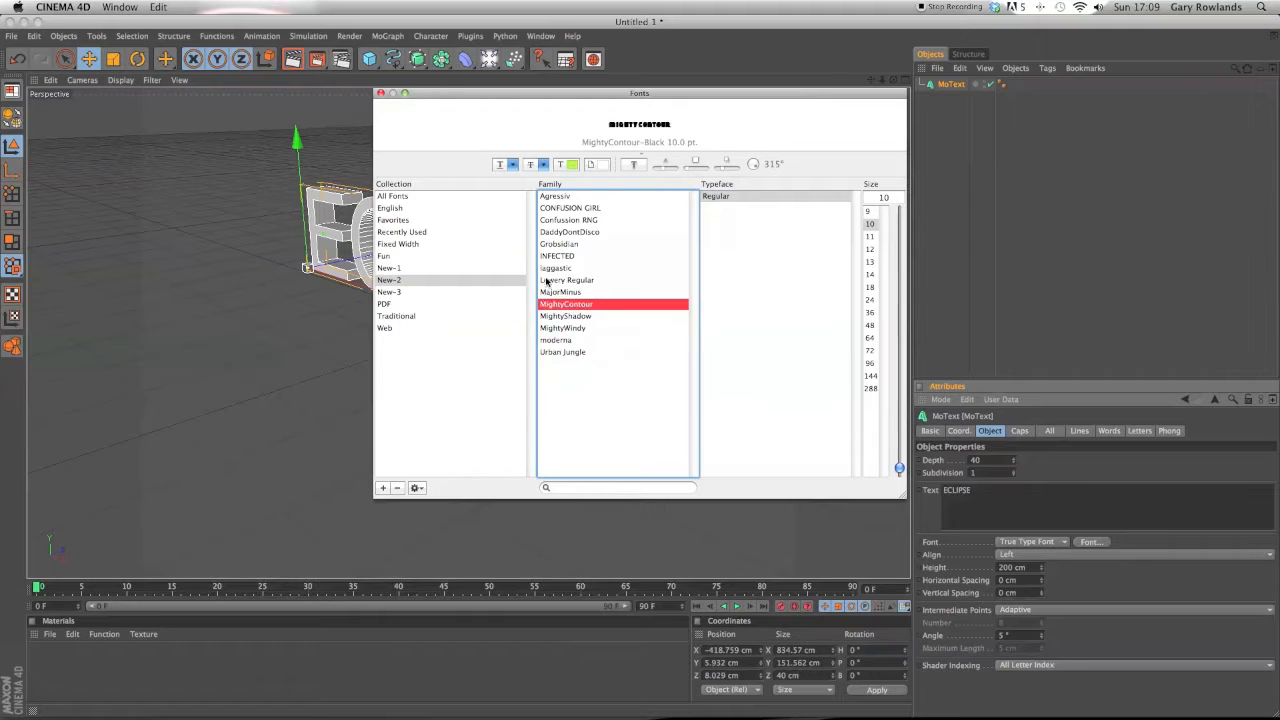
left_click(548, 282)
left_click(561, 208)
left_click(561, 220)
left_click(562, 256)
left_click(573, 316)
left_click(570, 340)
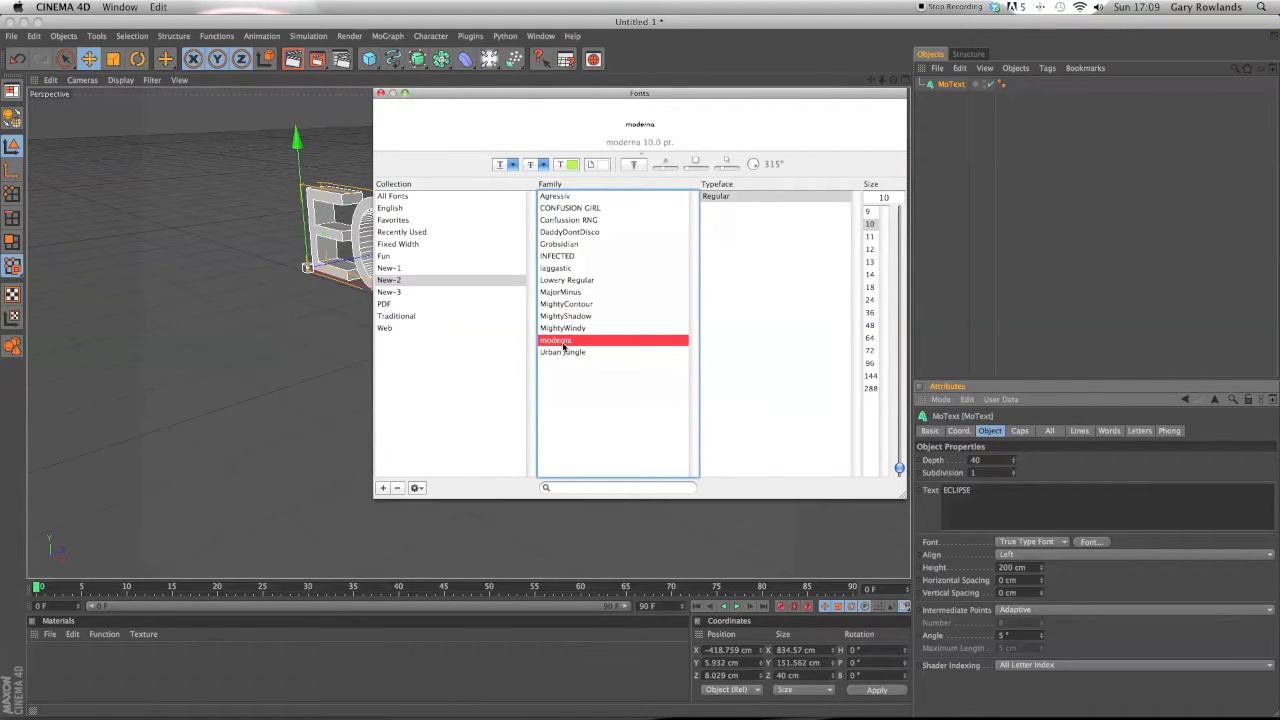
left_click(569, 304)
left_click(567, 292)
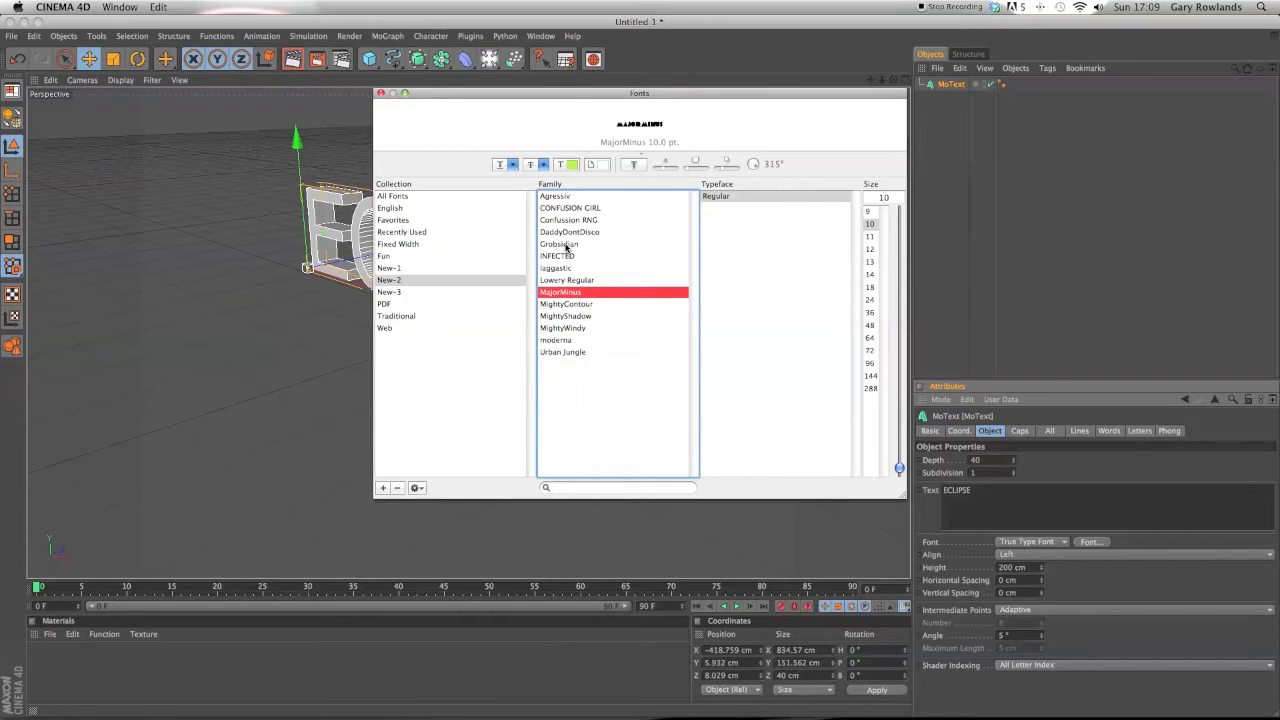
left_click(567, 245)
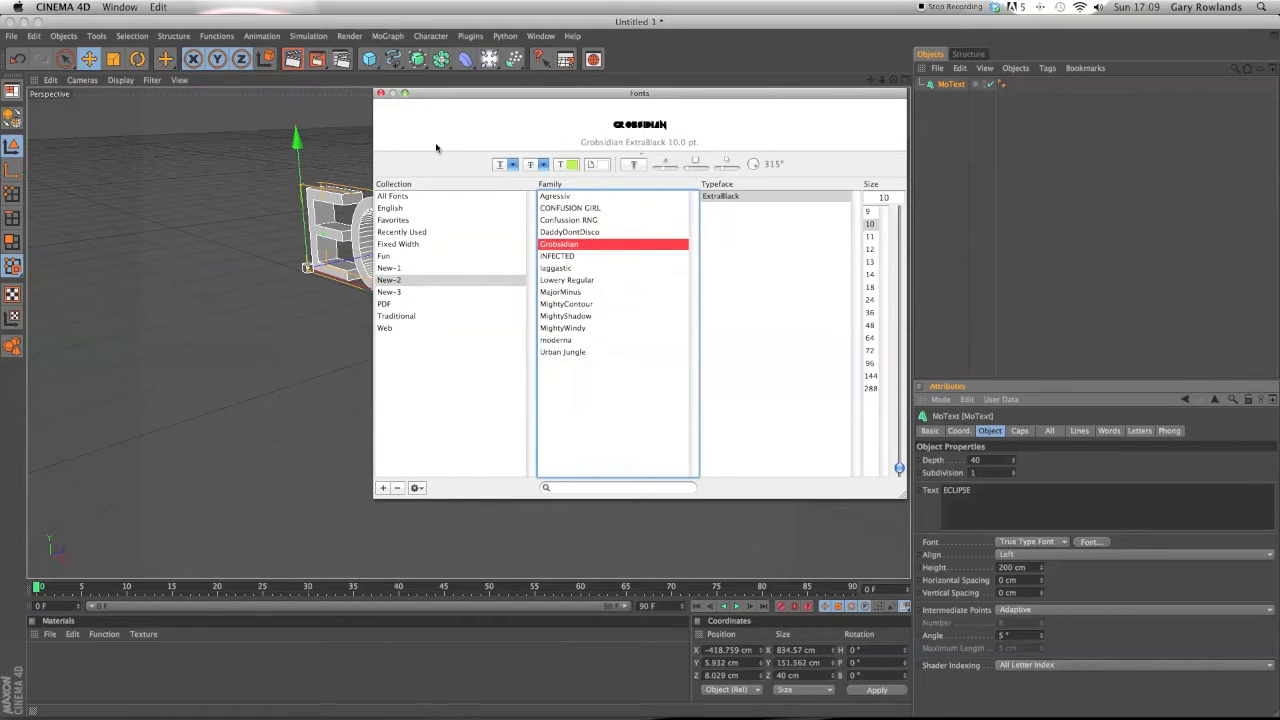
left_click(380, 93)
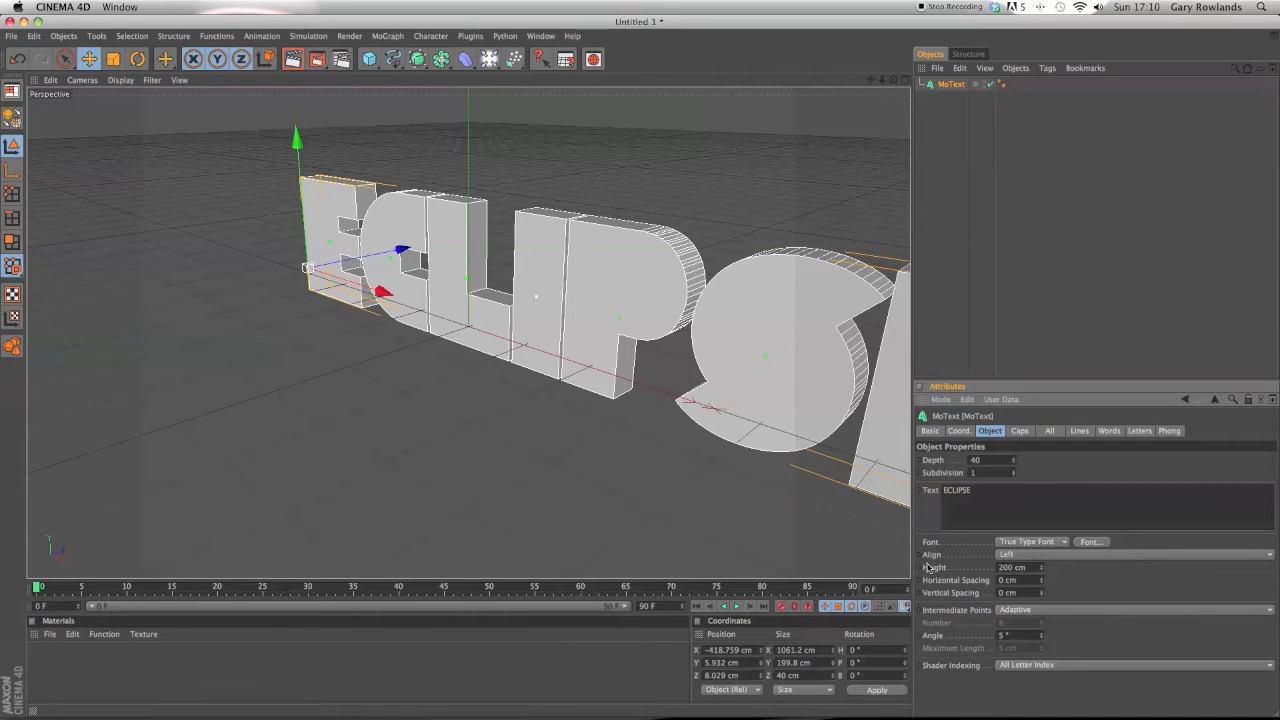
Reduce the text height to 134 cm and tighten the horizontal spacing to -4 cm, checking a quick render.
mouse_move(1041, 570)
left_mouse_down()
mouse_move(996, 575)
mouse_move(1038, 590)
mouse_move(1110, 582)
mouse_move(980, 582)
mouse_move(1026, 582)
left_mouse_up()
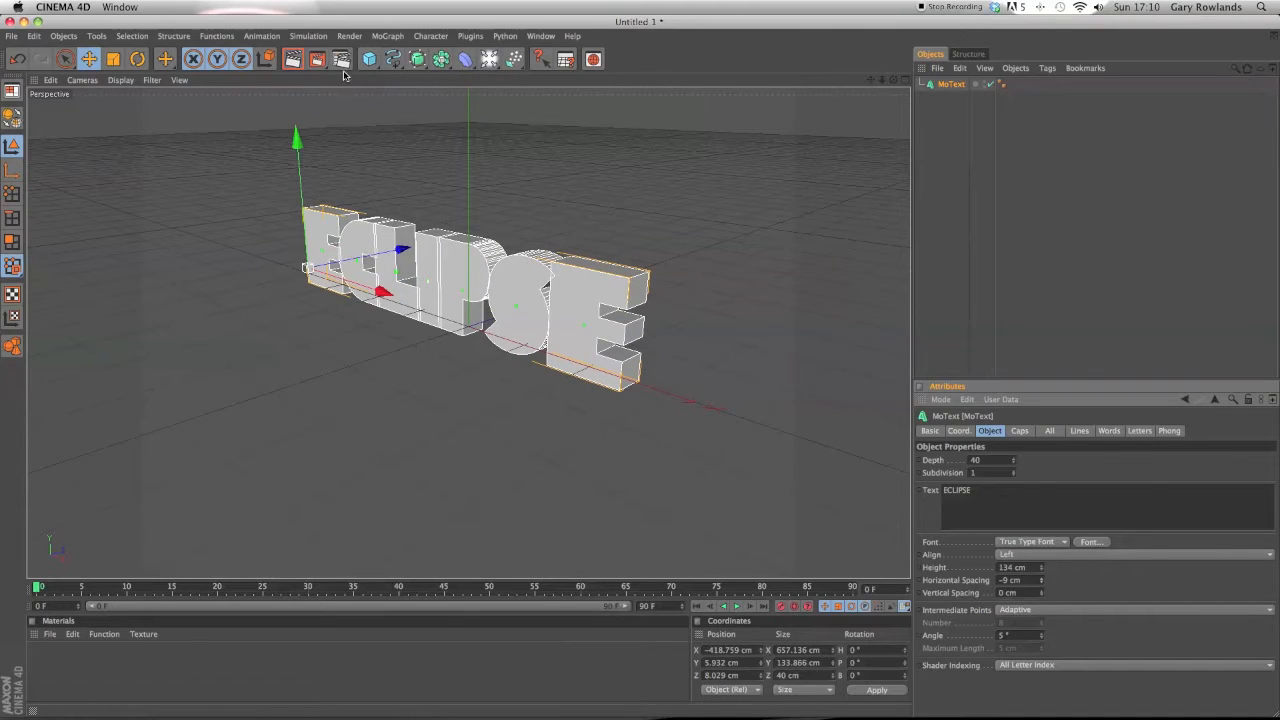
left_click(293, 59)
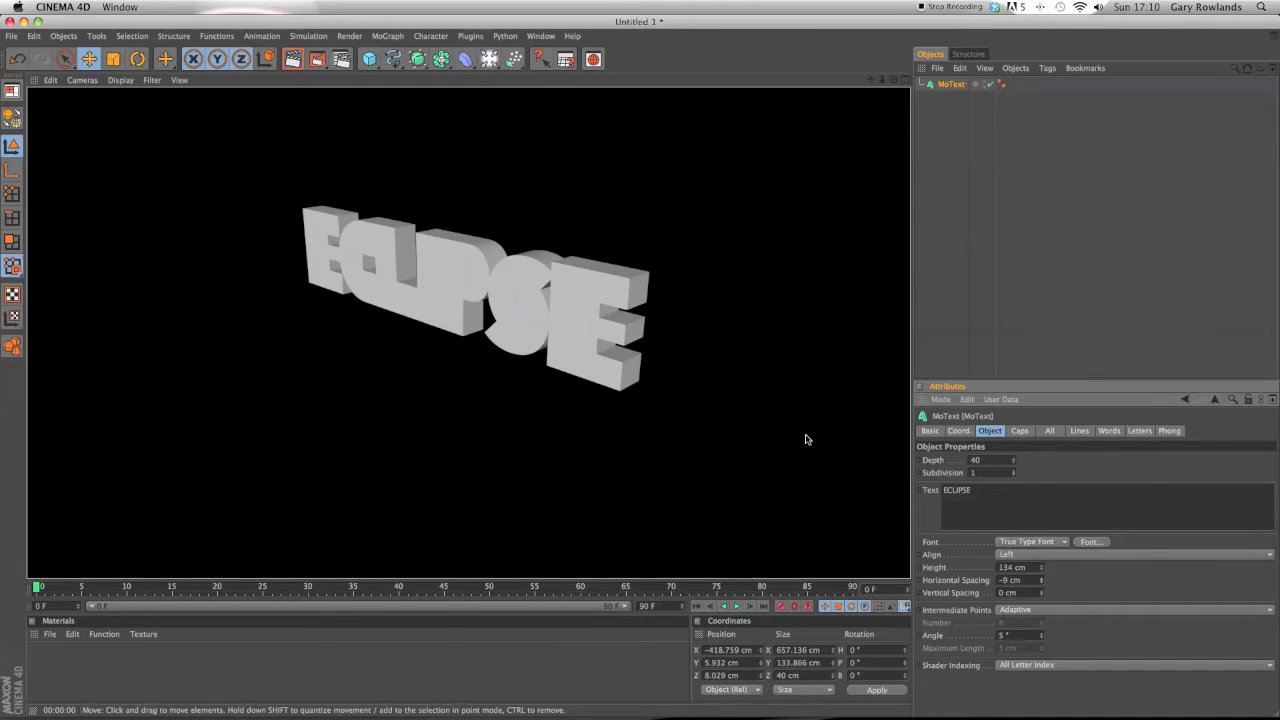
left_click_drag(1044, 582, 1044, 582)
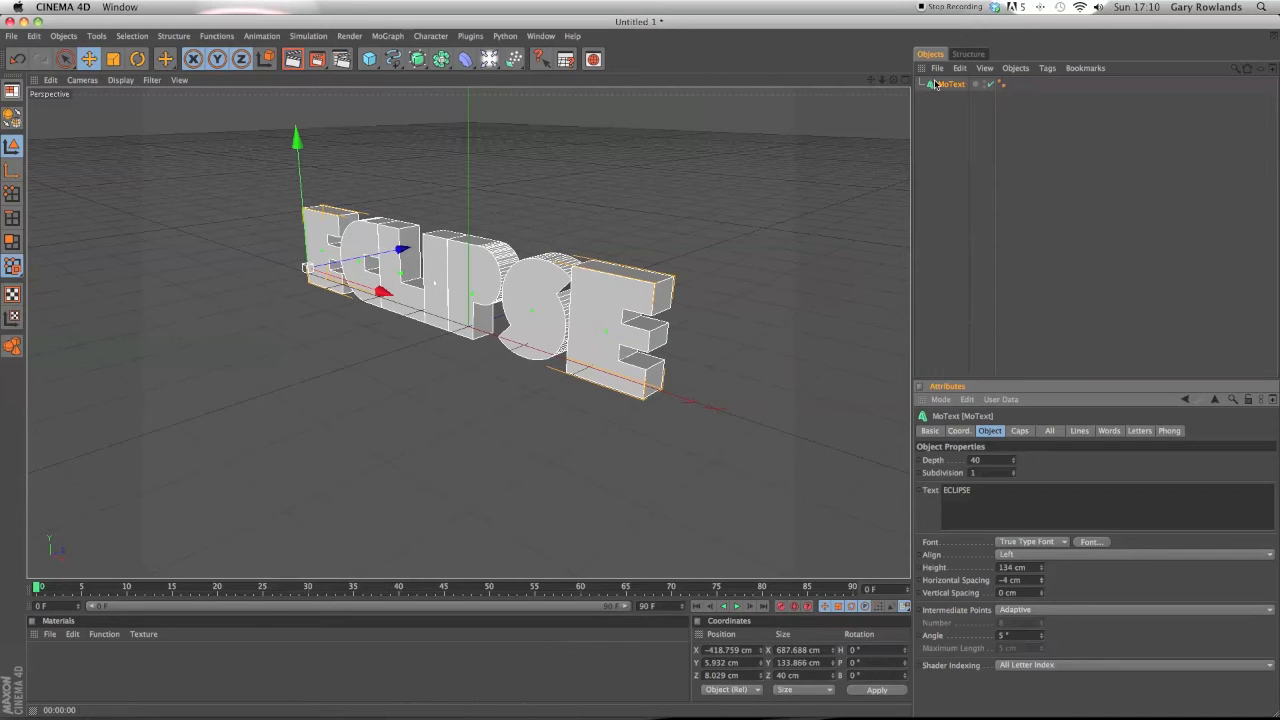
Set both the start and end caps of the MoText to Fillet Cap.
left_click_drag(894, 80, 921, 271)
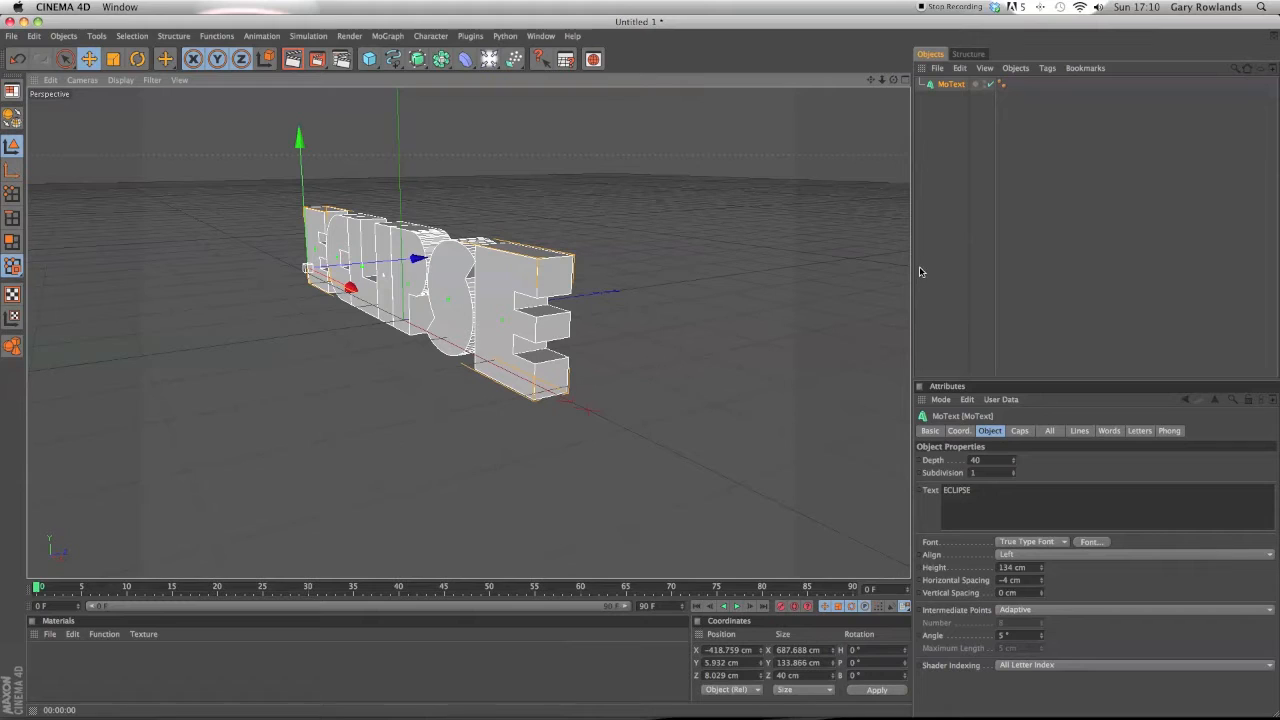
left_click(1018, 431)
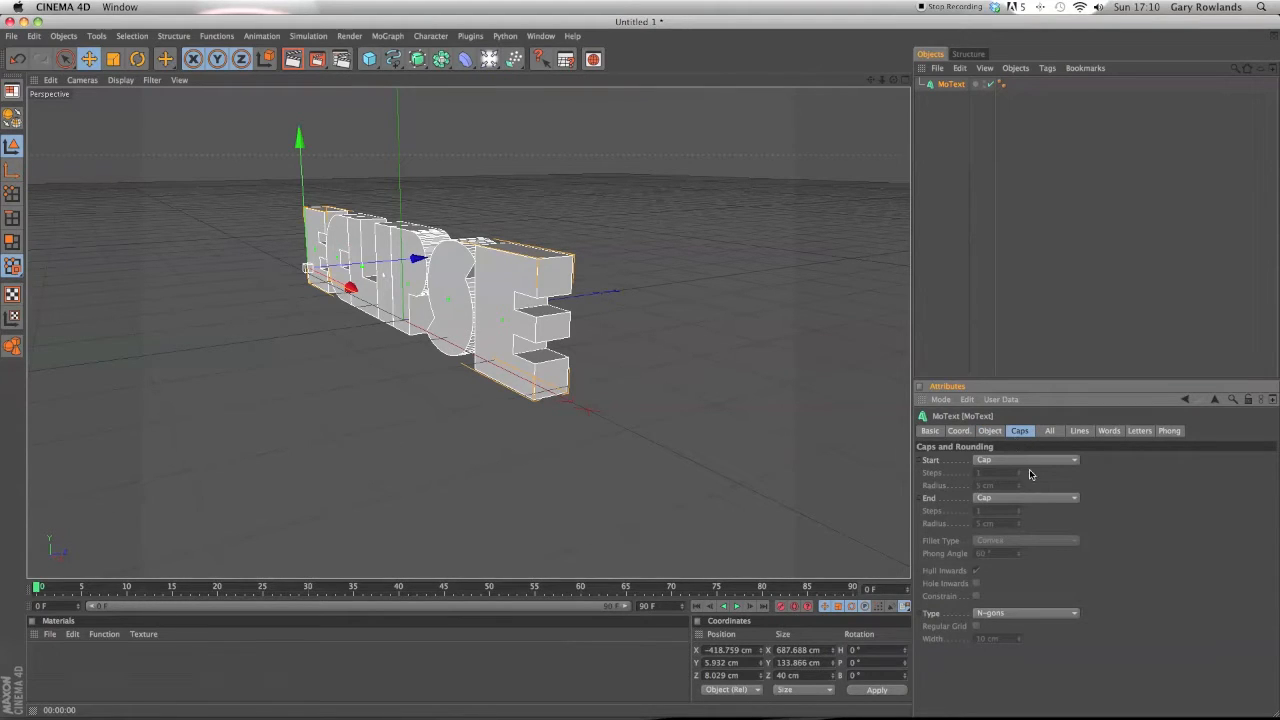
left_click(1031, 461)
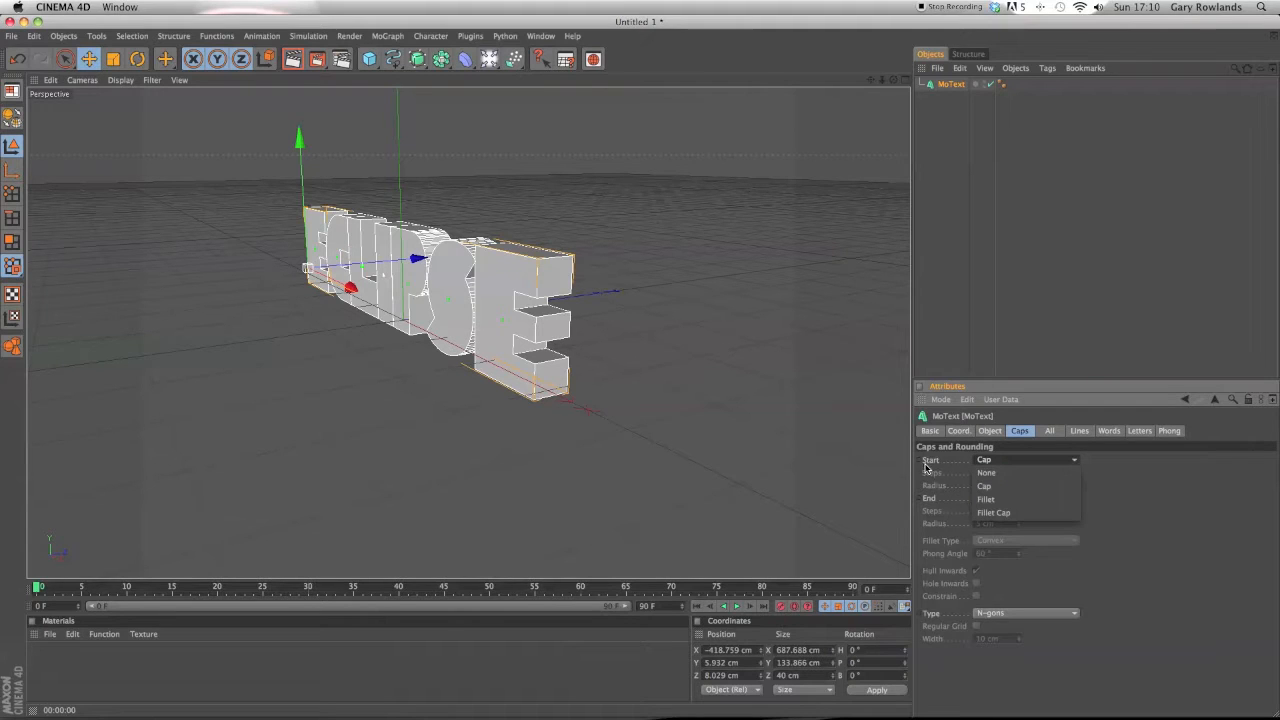
left_click(998, 512)
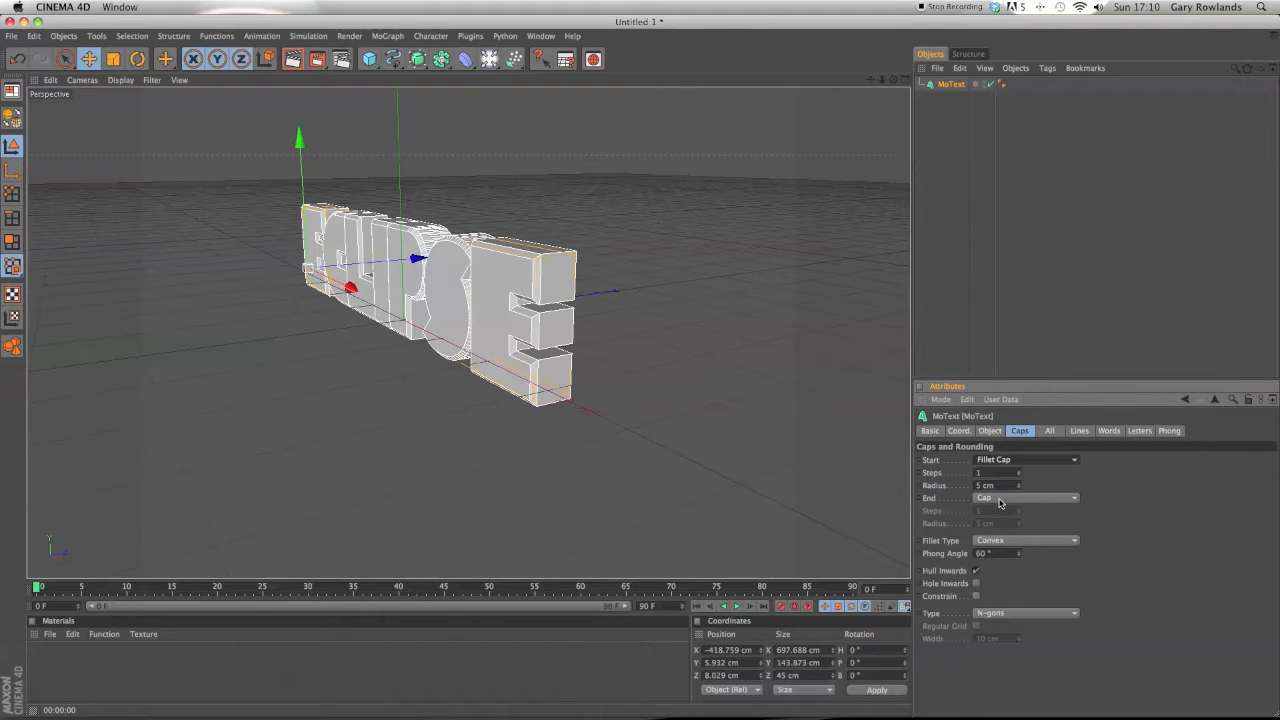
left_click(1000, 498)
left_click(1030, 551)
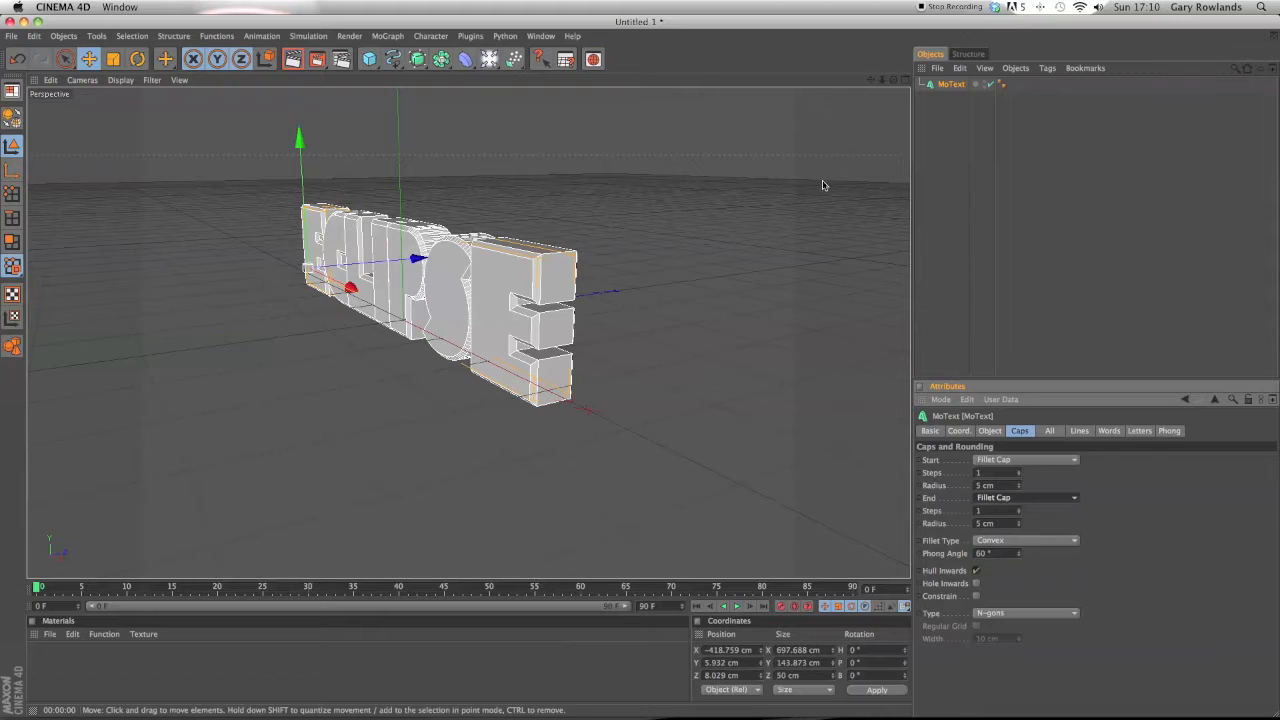
Render a preview and set the horizontal spacing to -2 cm.
left_click(293, 59)
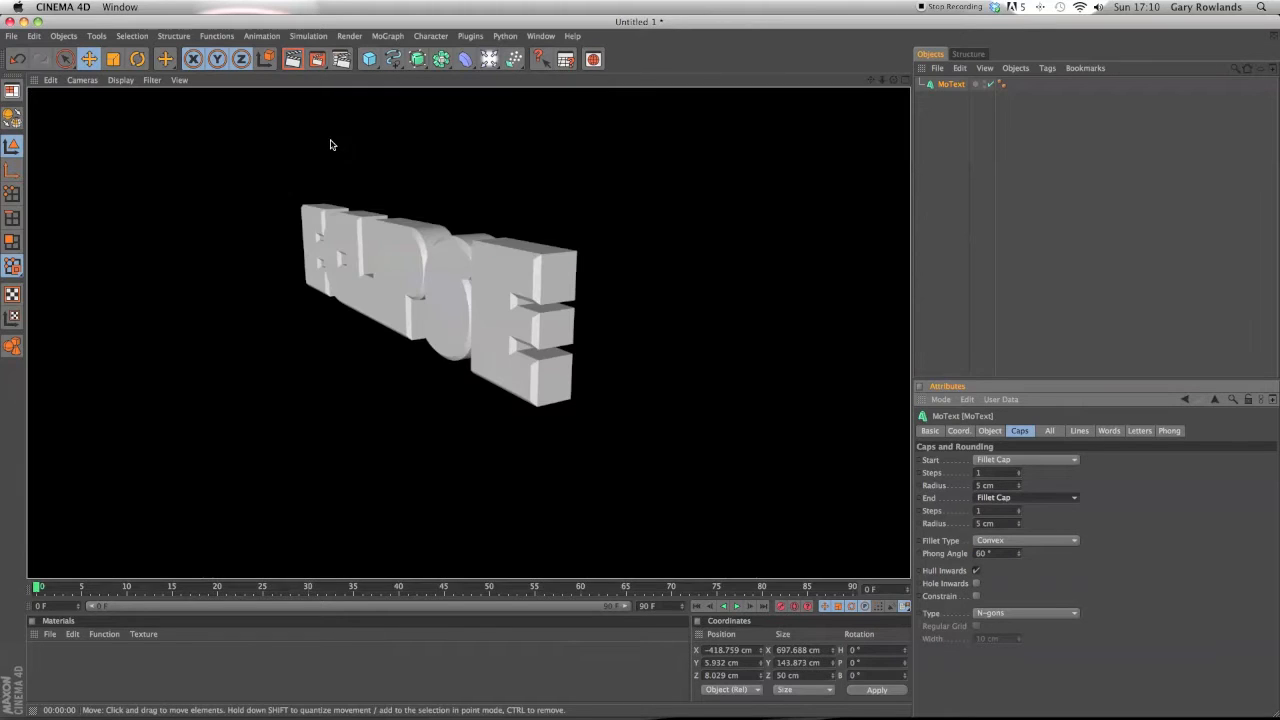
left_click_drag(893, 80, 928, 88)
left_click(990, 430)
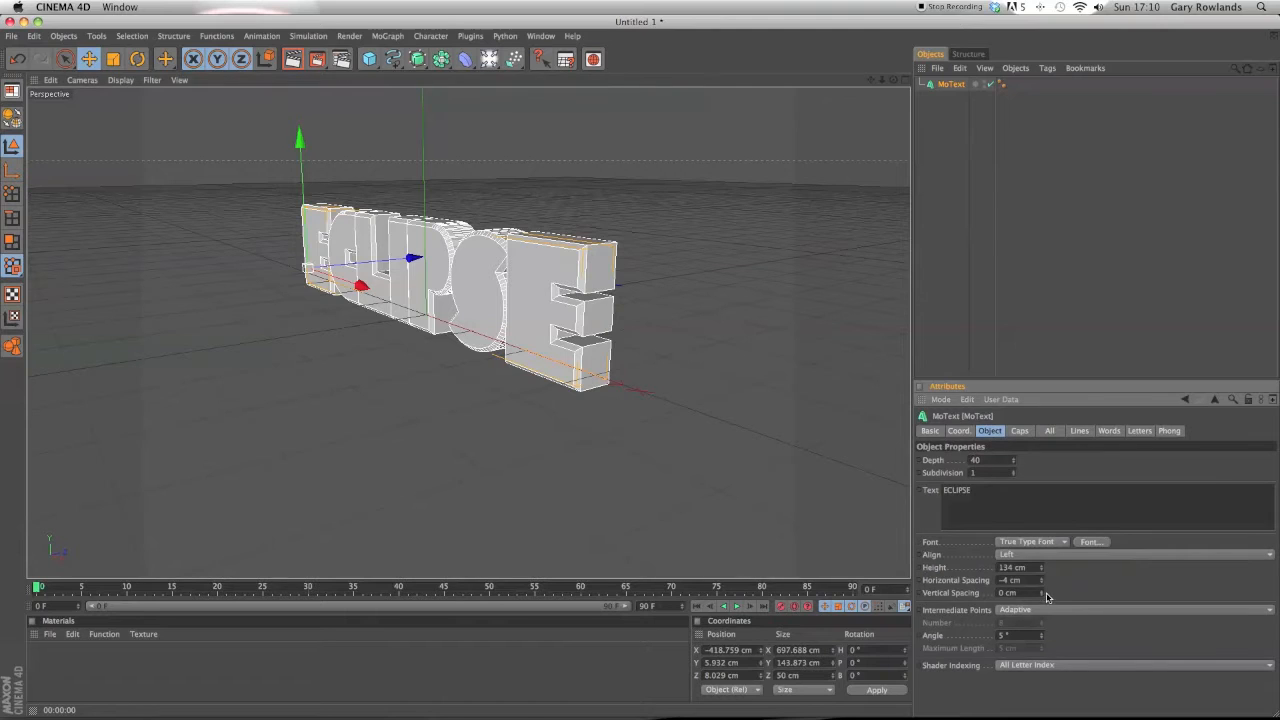
left_click(1042, 578)
left_click(1042, 578)
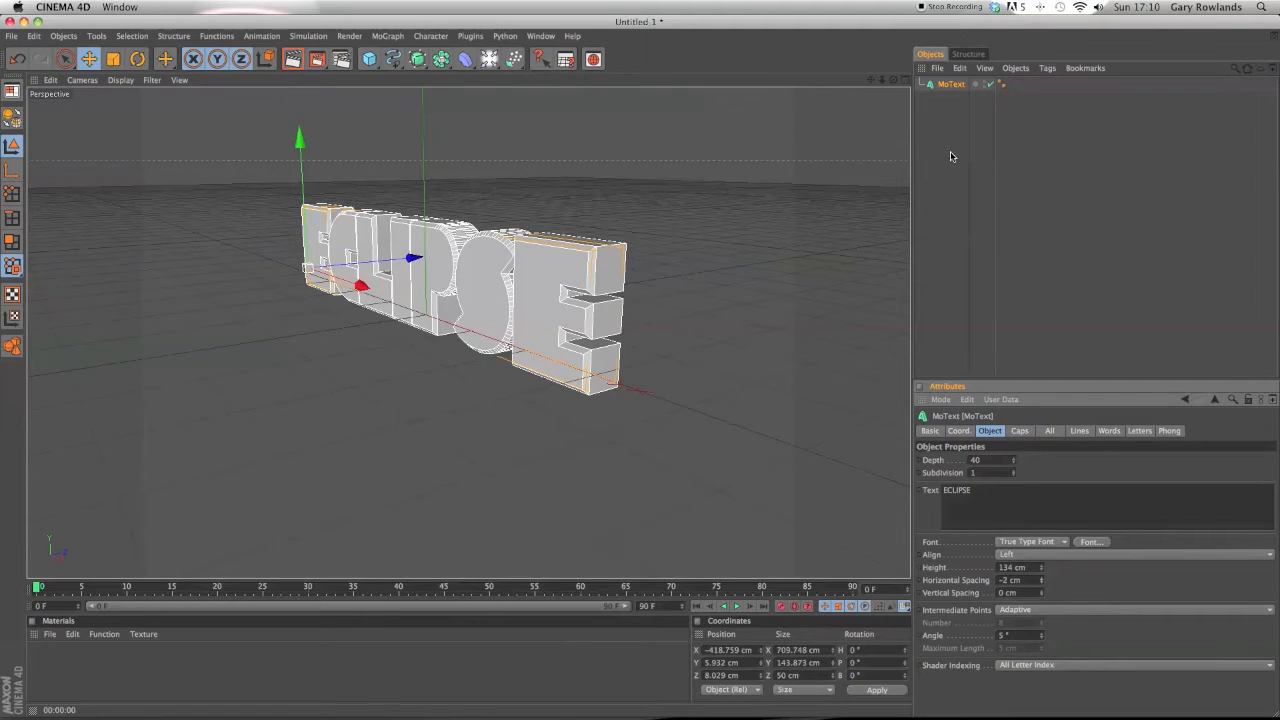
Create a new material and open it in the Material Editor.
left_click_drag(893, 80, 760, 80)
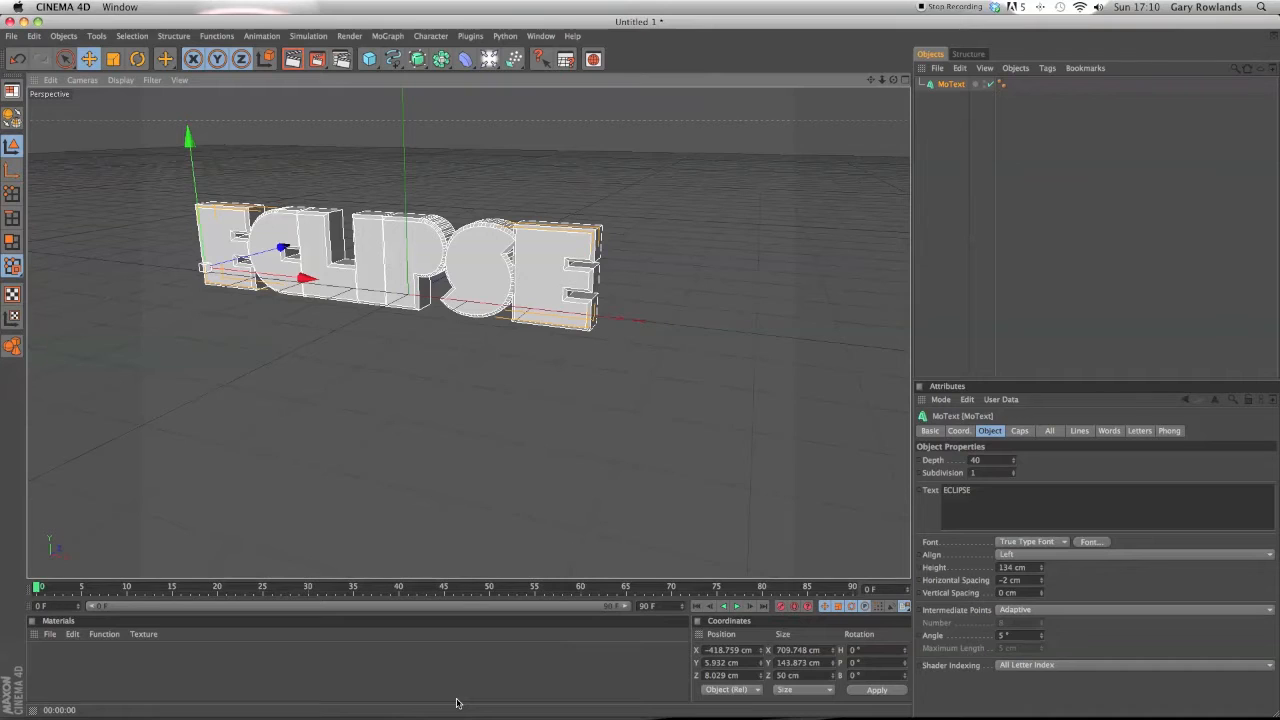
double_click(55, 676)
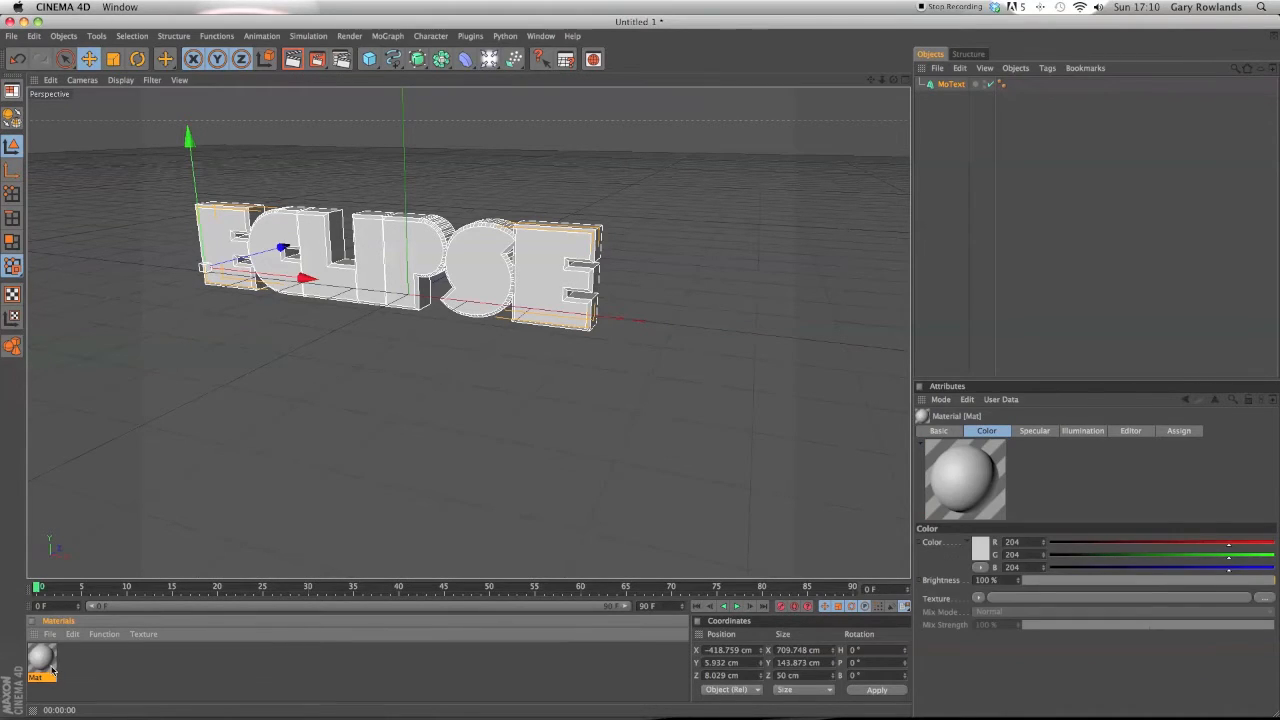
double_click(42, 660)
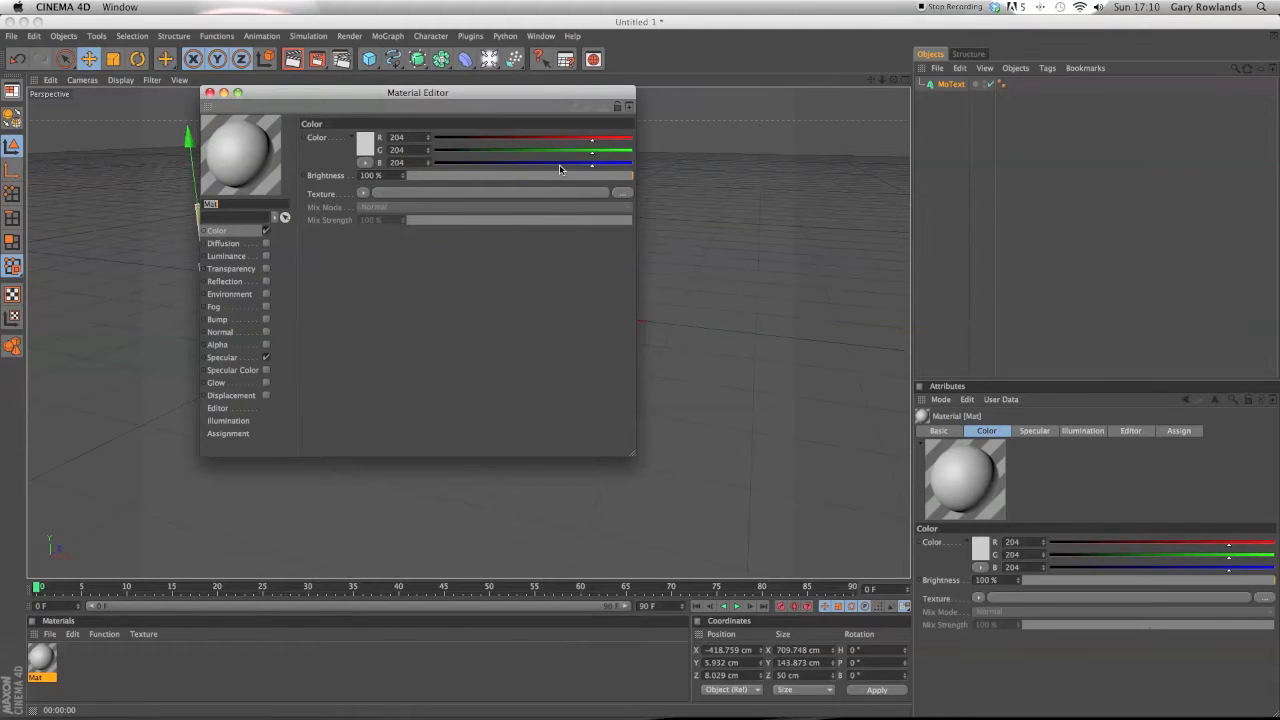
Set the material colour to pure red, R 255, G 0, B 0.
left_click_drag(591, 137, 664, 146)
left_click_drag(587, 156, 430, 152)
left_click_drag(505, 162, 107, 156)
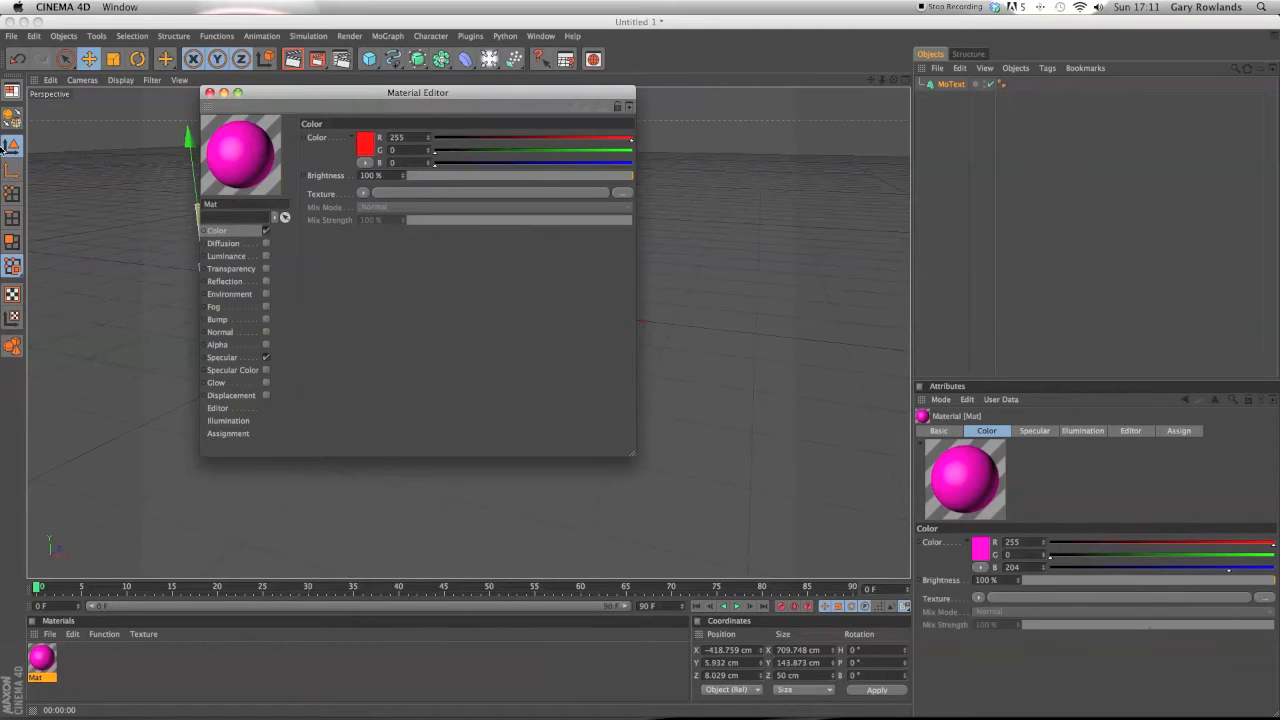
left_click(369, 150)
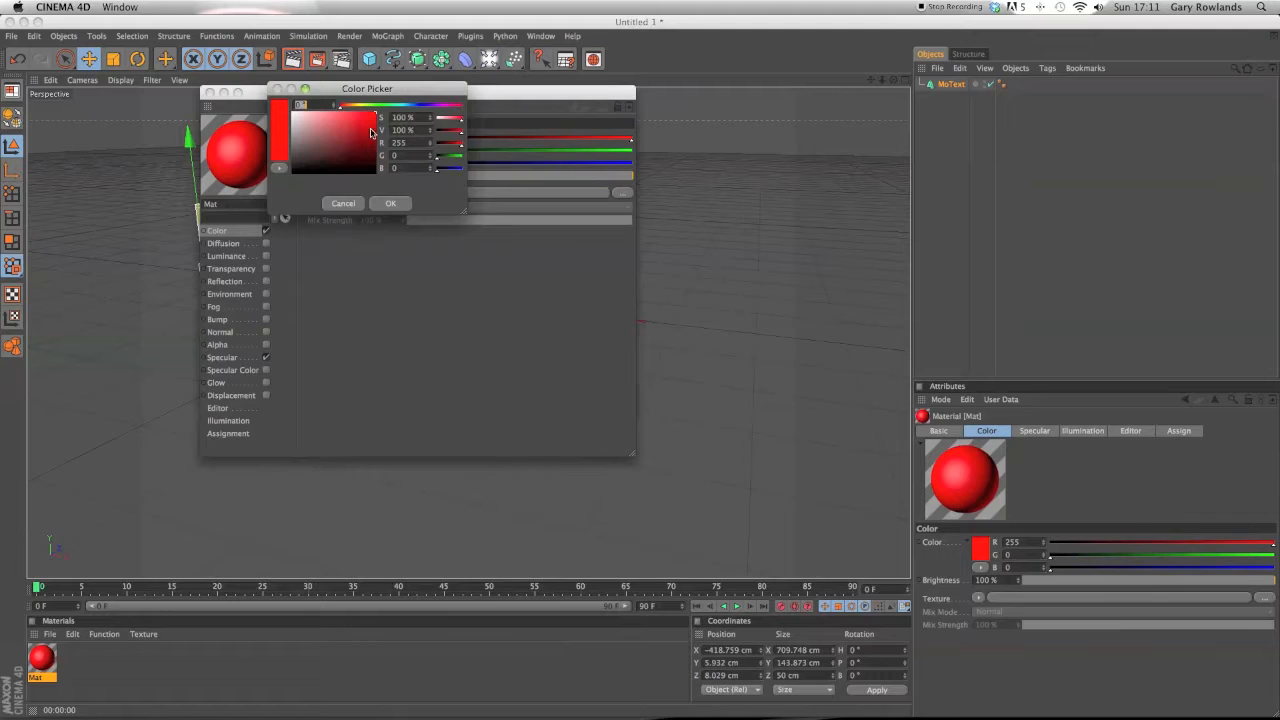
left_click(391, 203)
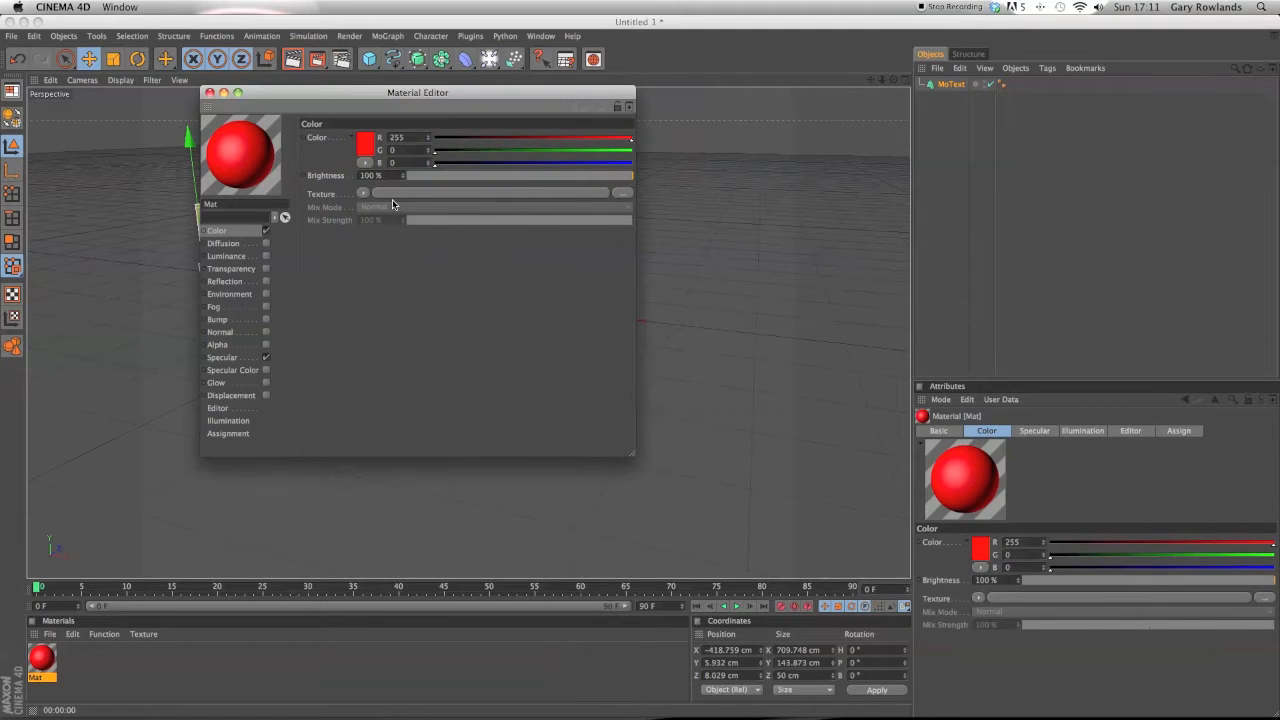
Enable the material's Reflection channel and lower its reflection colour value.
left_click(266, 282)
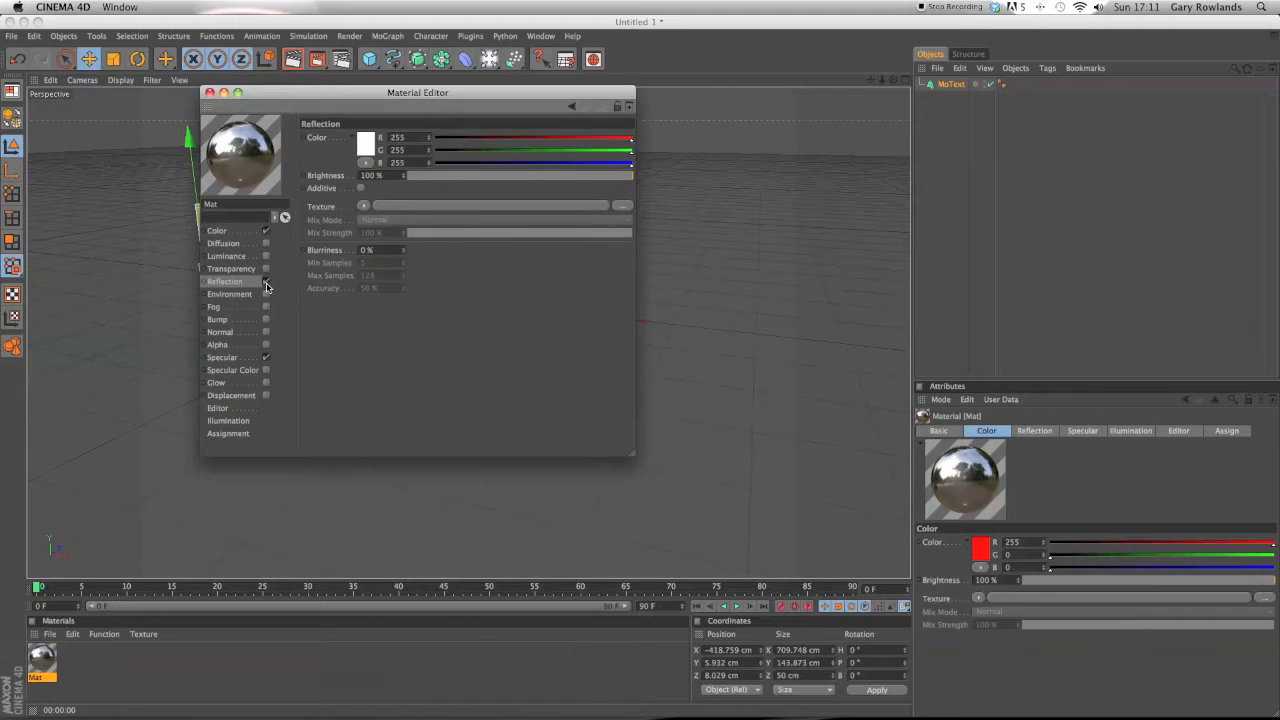
left_click_drag(634, 150, 432, 163)
left_click(237, 230)
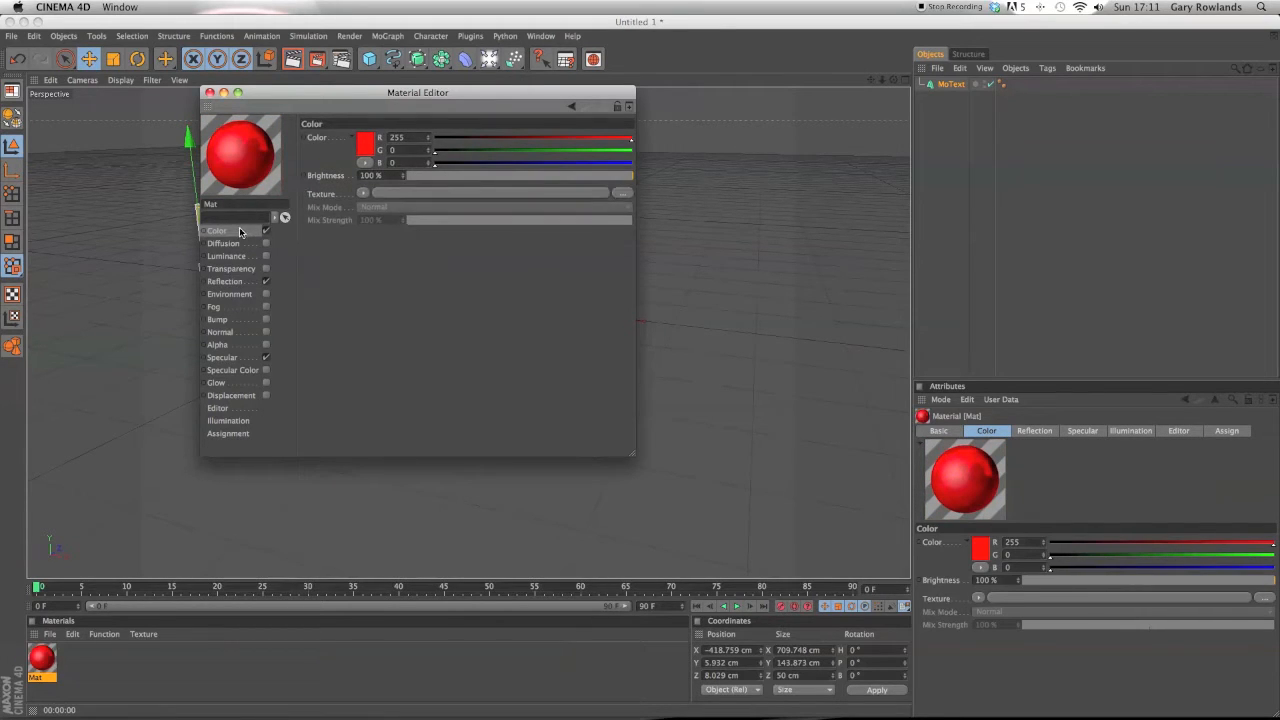
Enable the material's Bump channel and load a Checkerboard surface shader as its texture.
left_click(249, 283)
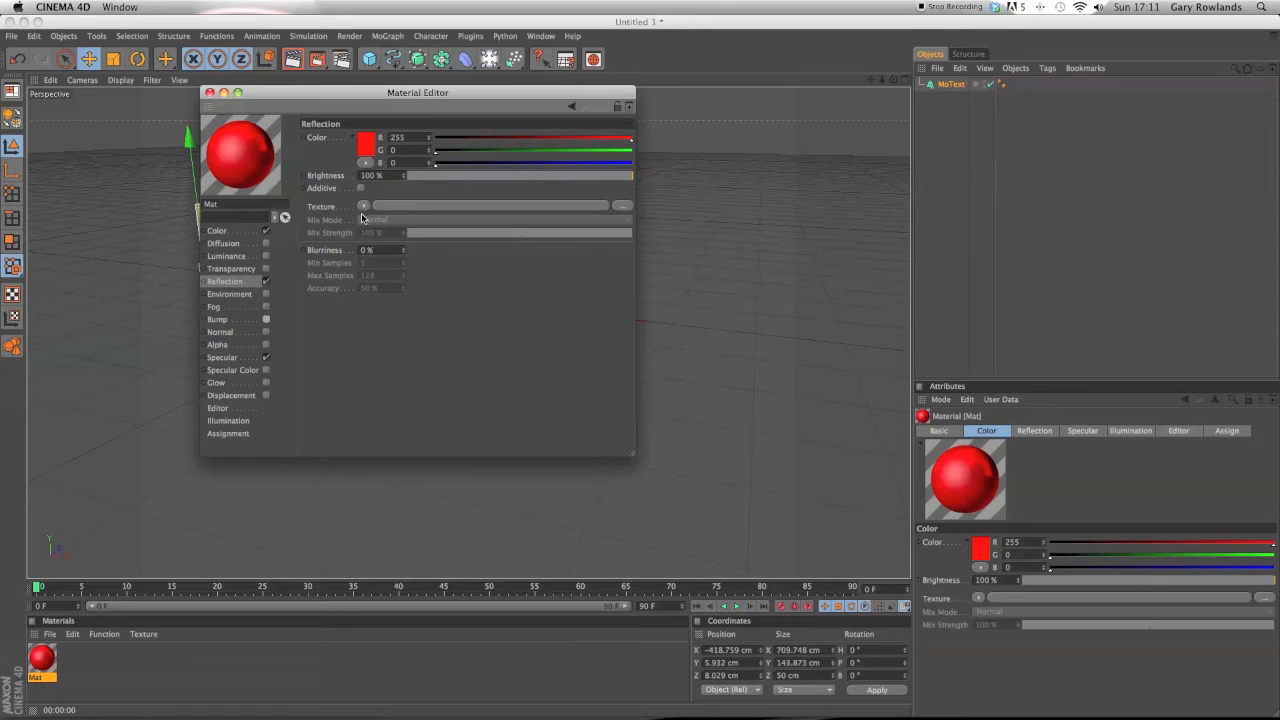
left_click(265, 319)
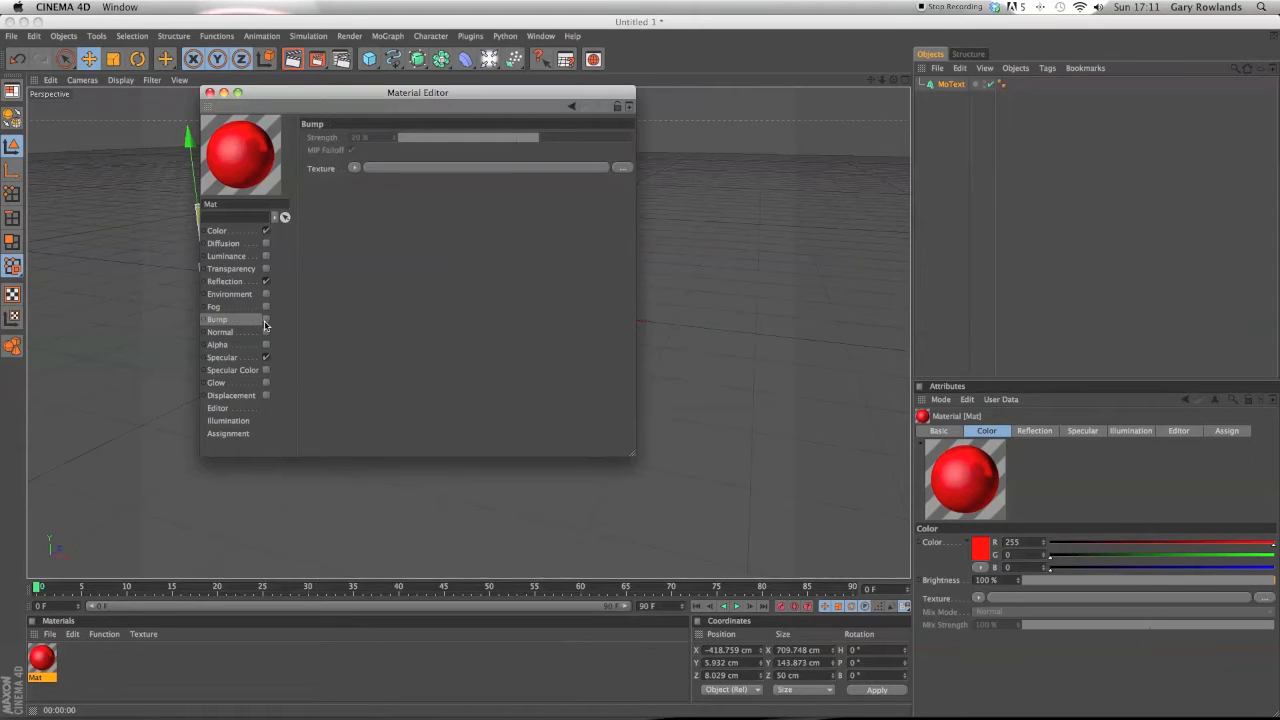
left_click(353, 168)
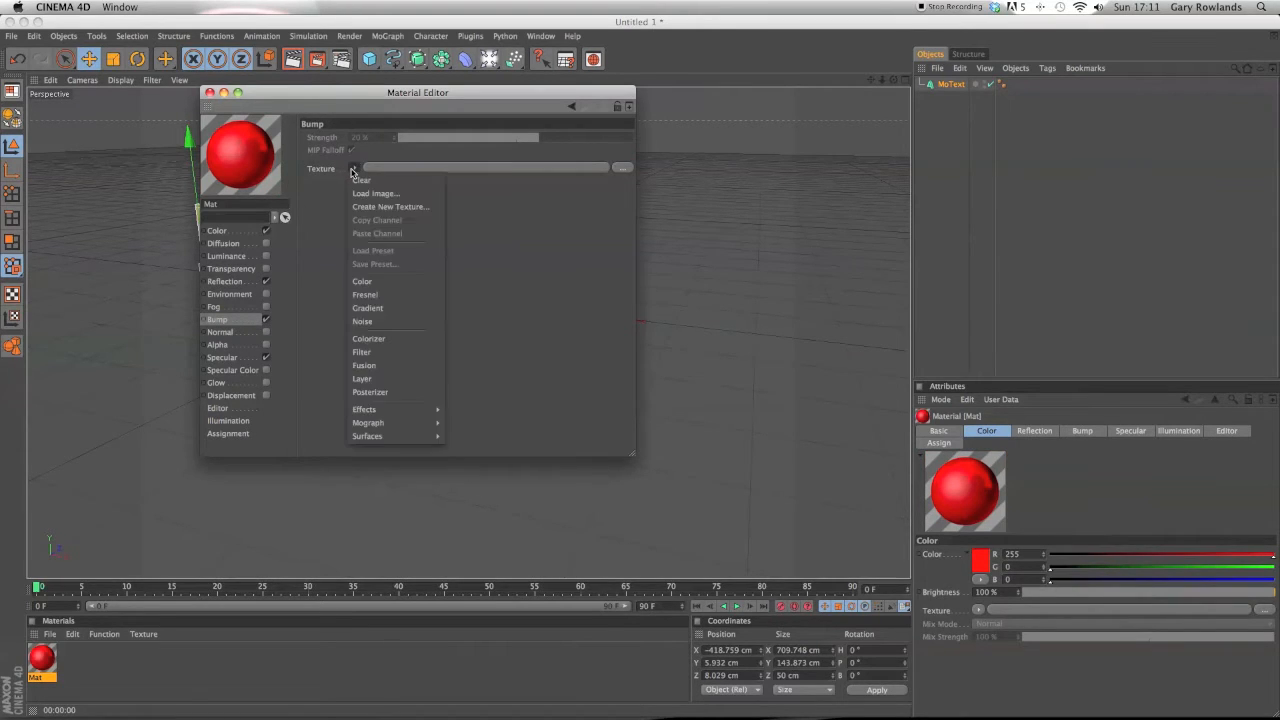
mouse_move(396, 443)
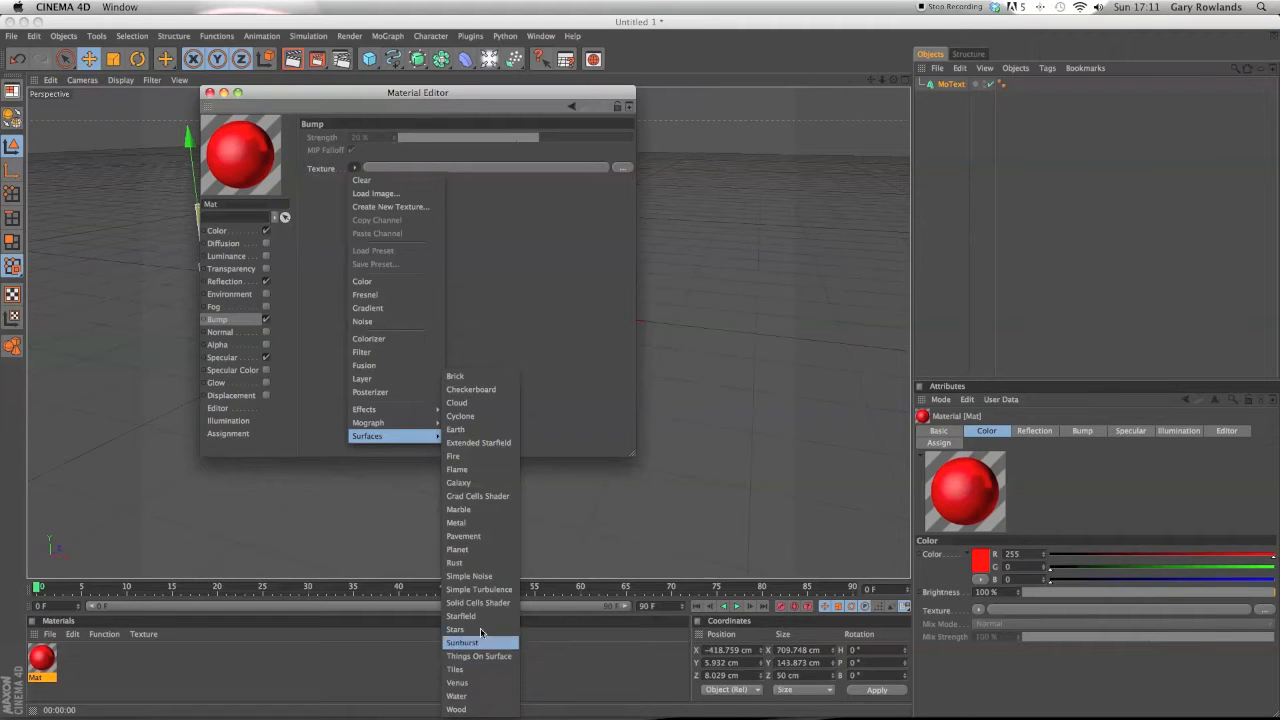
left_click(497, 510)
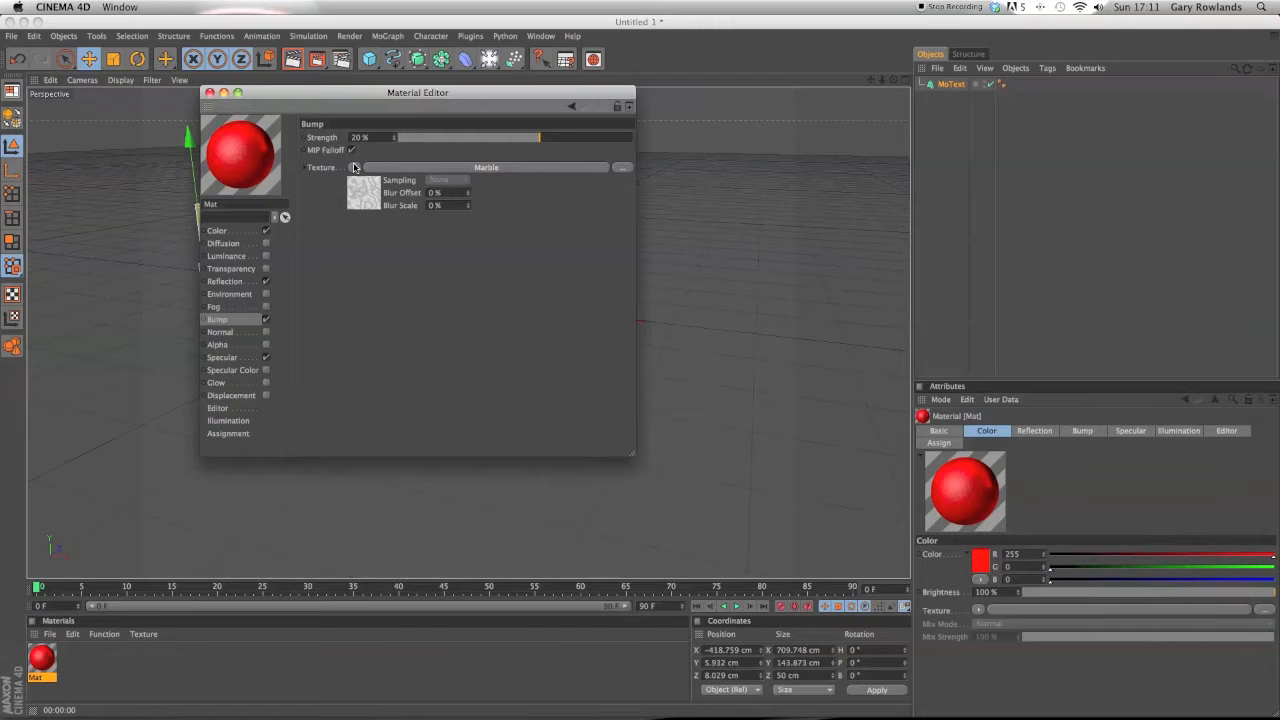
left_click(353, 167)
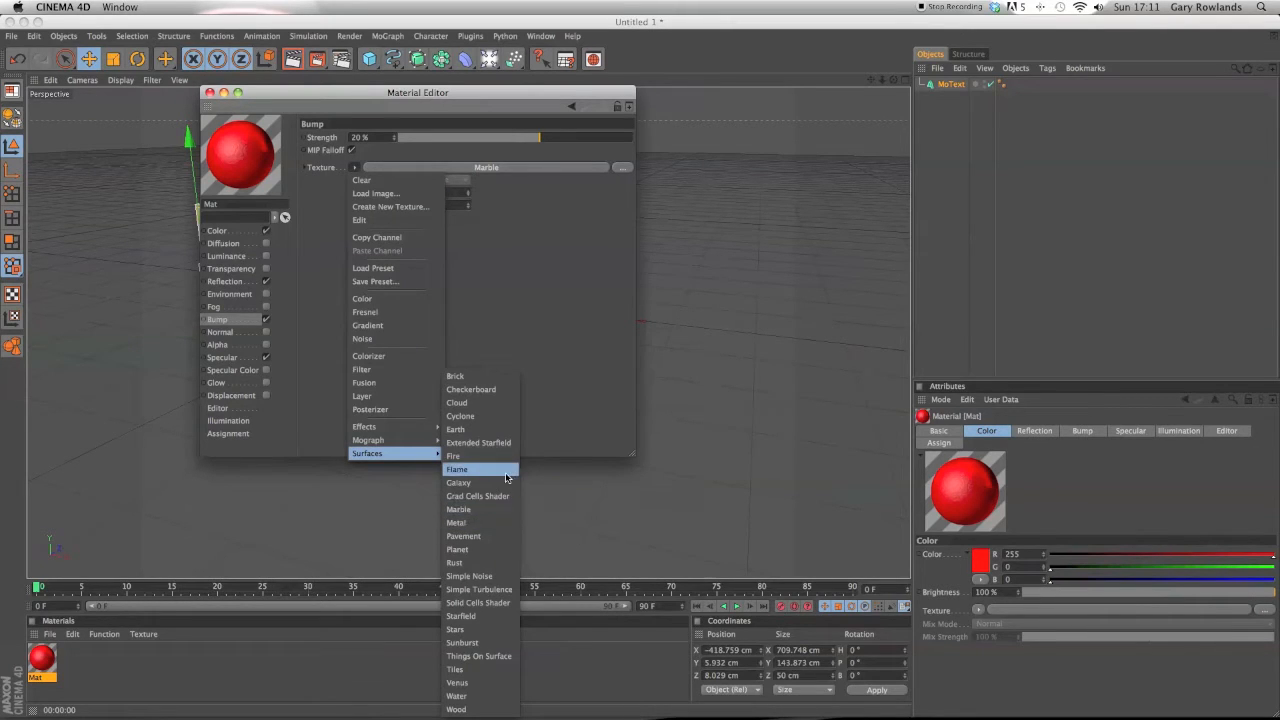
left_click(485, 389)
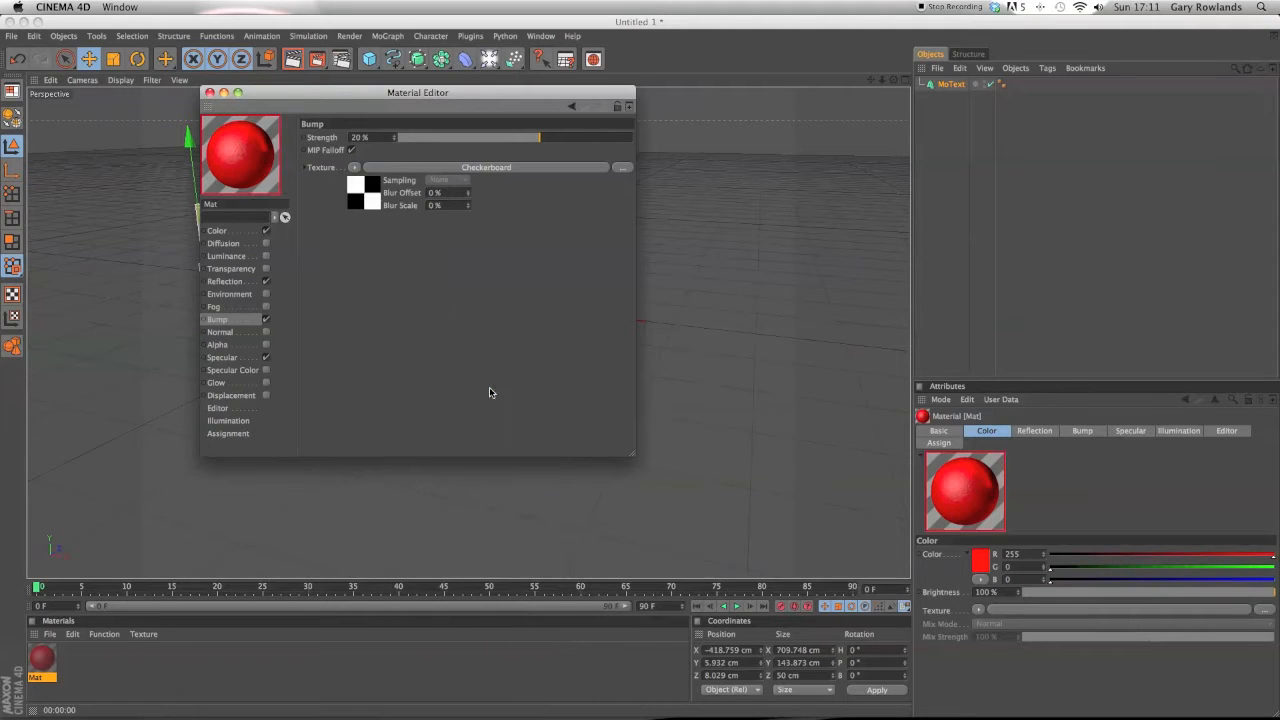
left_click(210, 92)
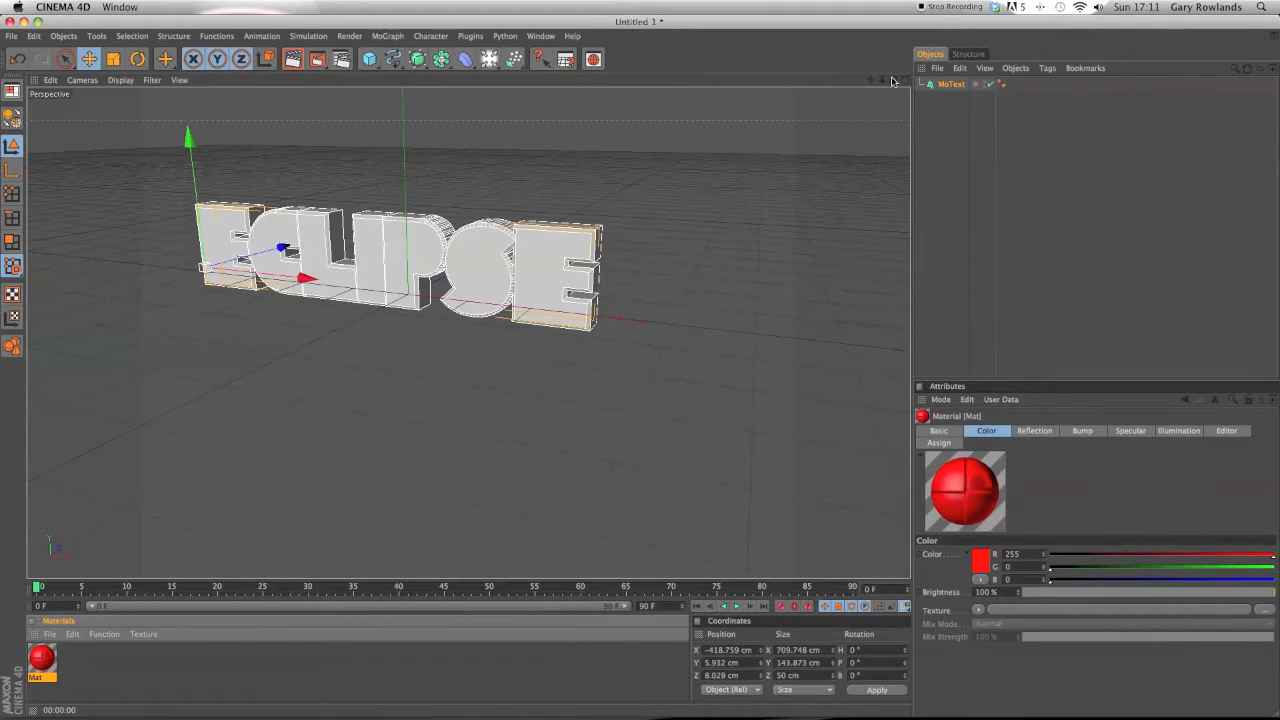
Apply the red material to the MoText object and render a preview.
mouse_move(893, 79)
left_mouse_down()
mouse_move(760, 52)
mouse_move(852, 54)
mouse_move(894, 80)
left_mouse_up()
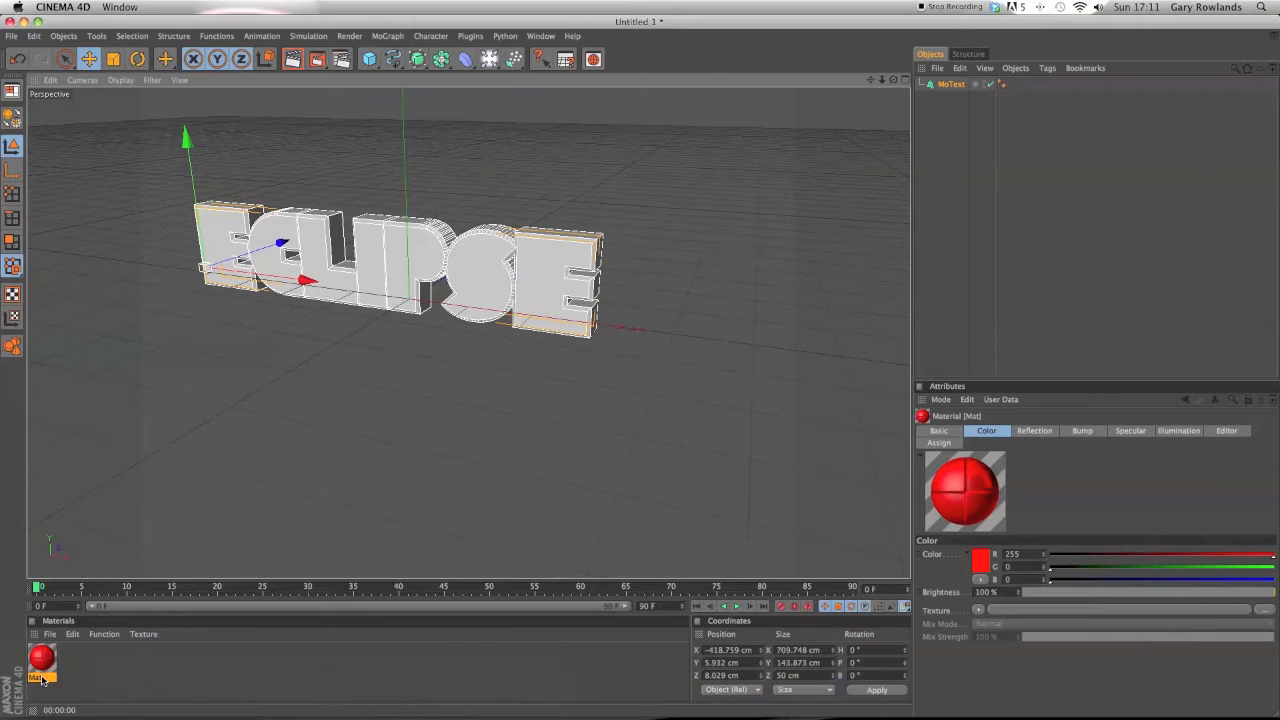
left_click_drag(41, 660, 462, 297)
left_click(293, 59)
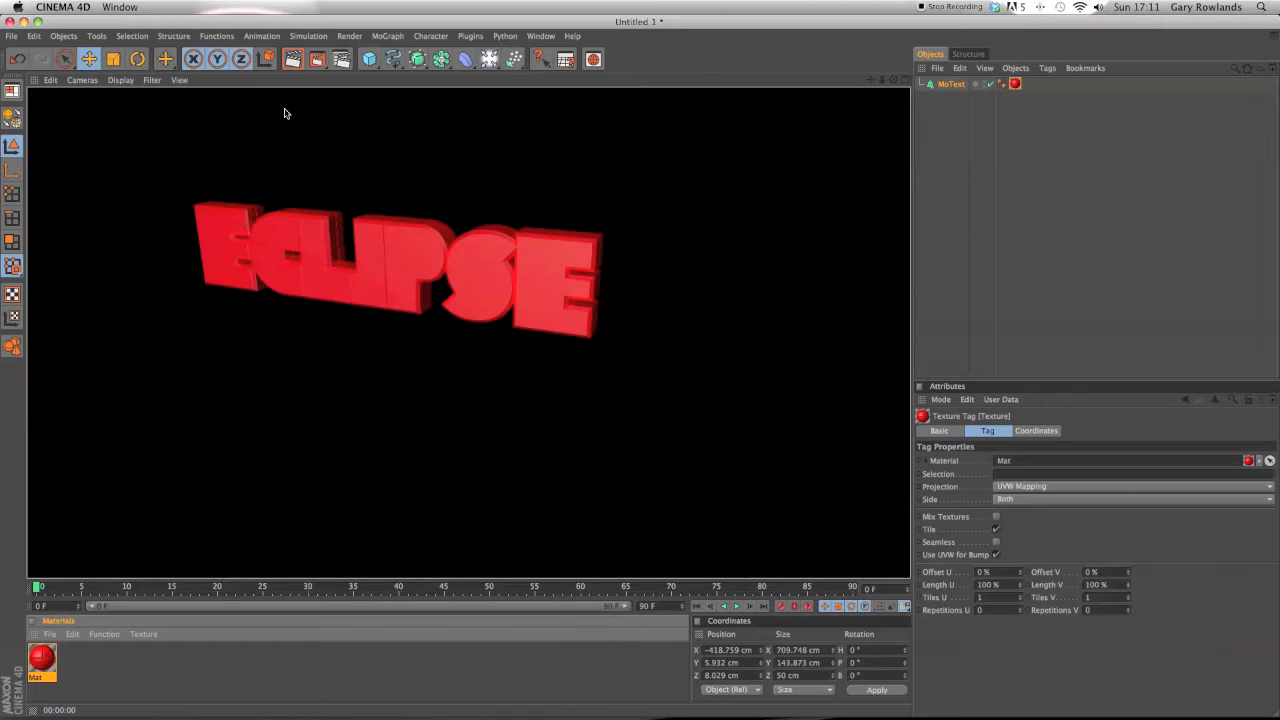
Render another preview of the text and reopen the material in the Material Editor.
left_click_drag(893, 79, 519, 78)
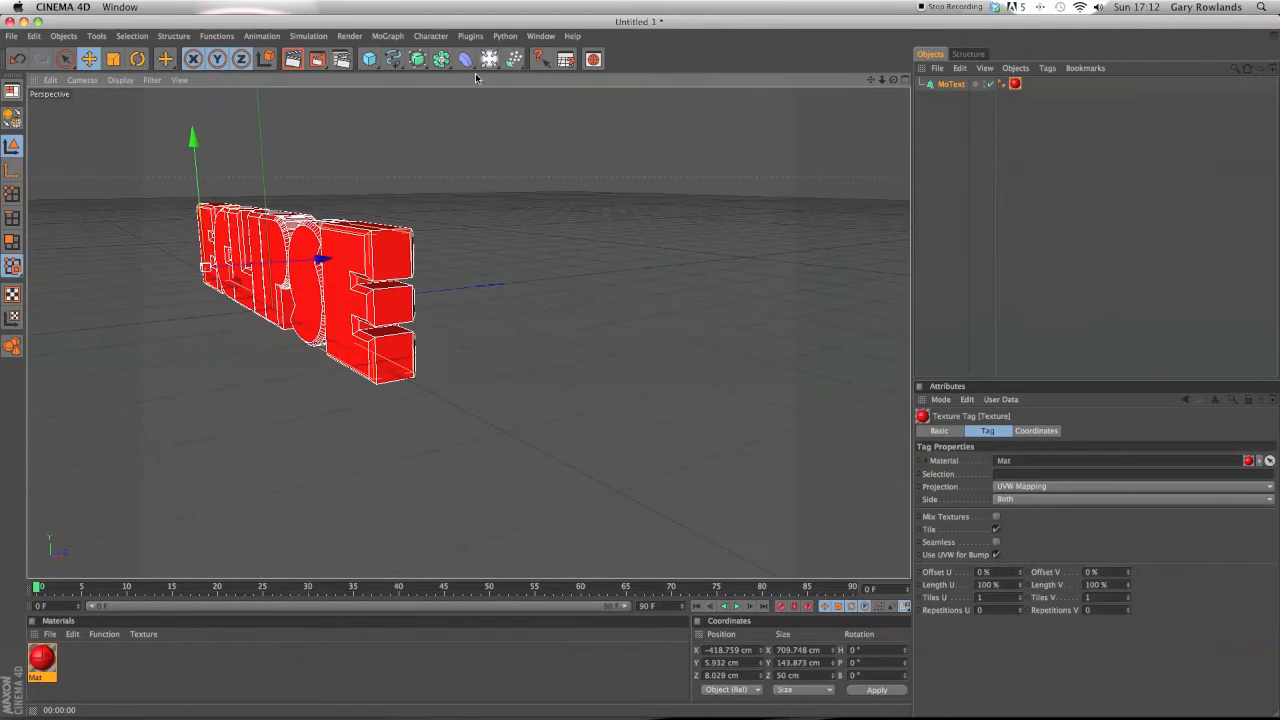
left_click(289, 60)
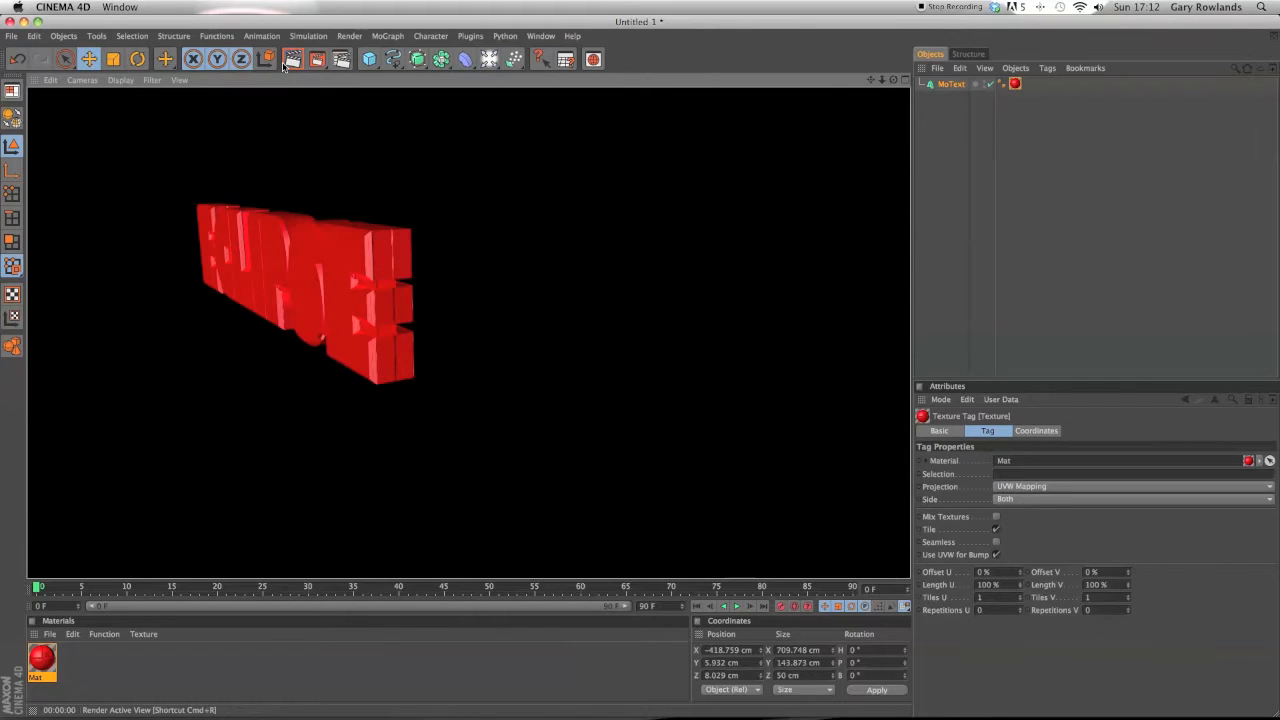
left_click(104, 634)
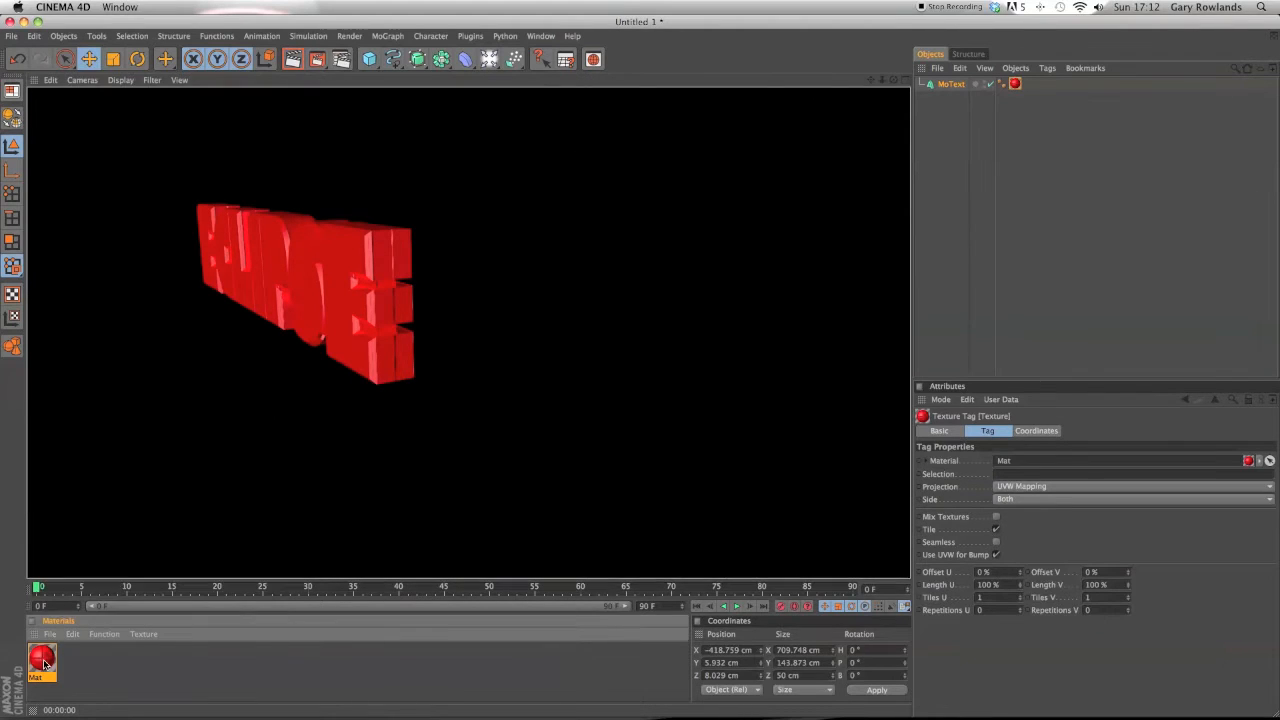
left_click(47, 657)
double_click(47, 658)
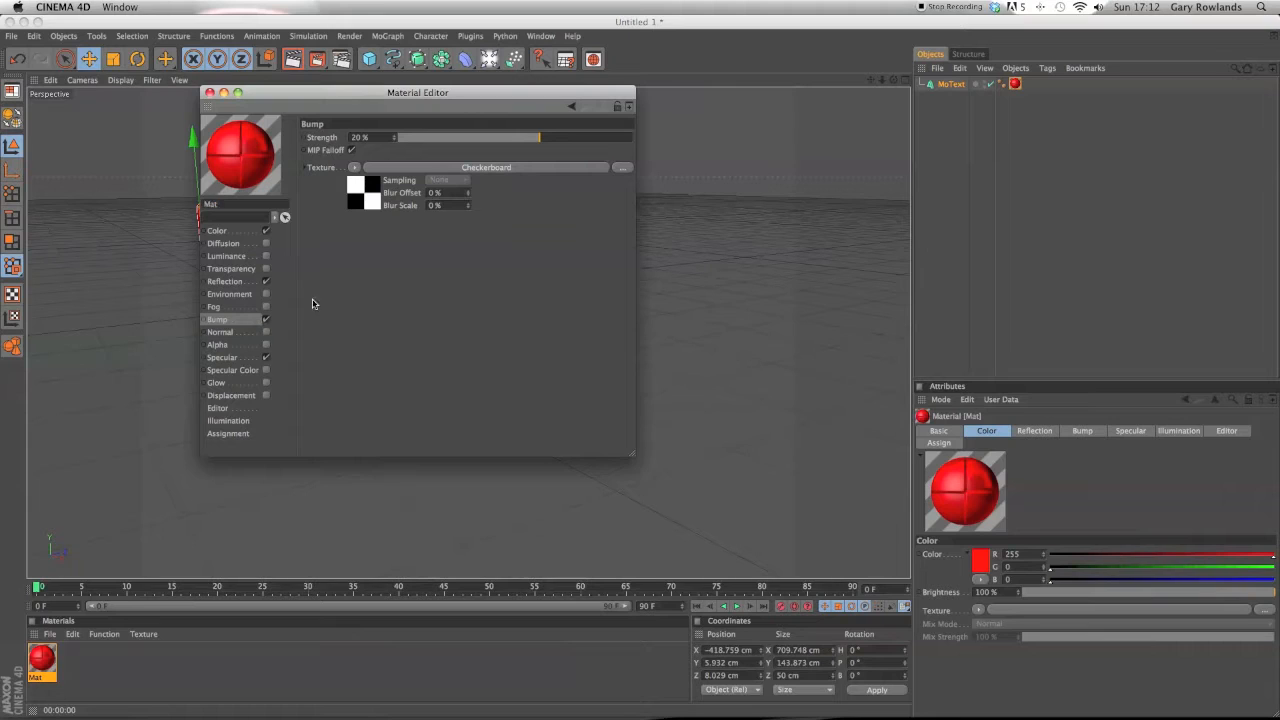
Try loading a Wood surface shader as the bump texture.
left_click(354, 168)
mouse_move(434, 457)
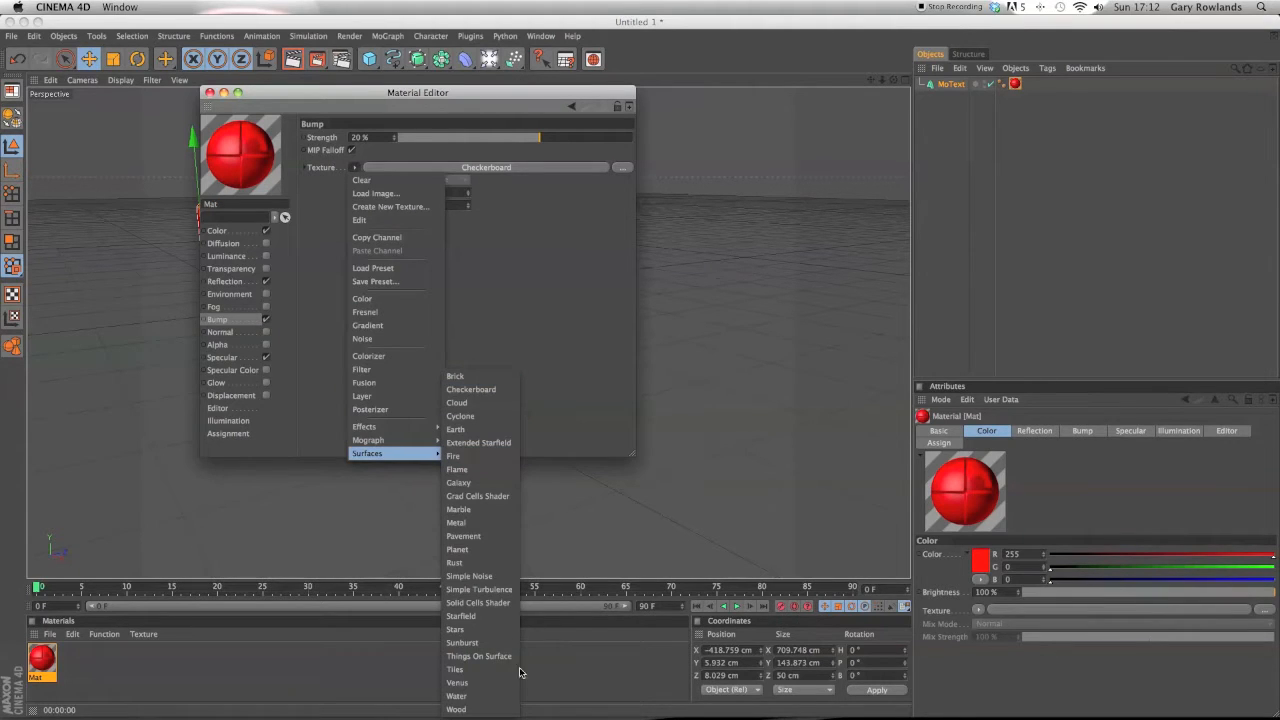
left_click(483, 709)
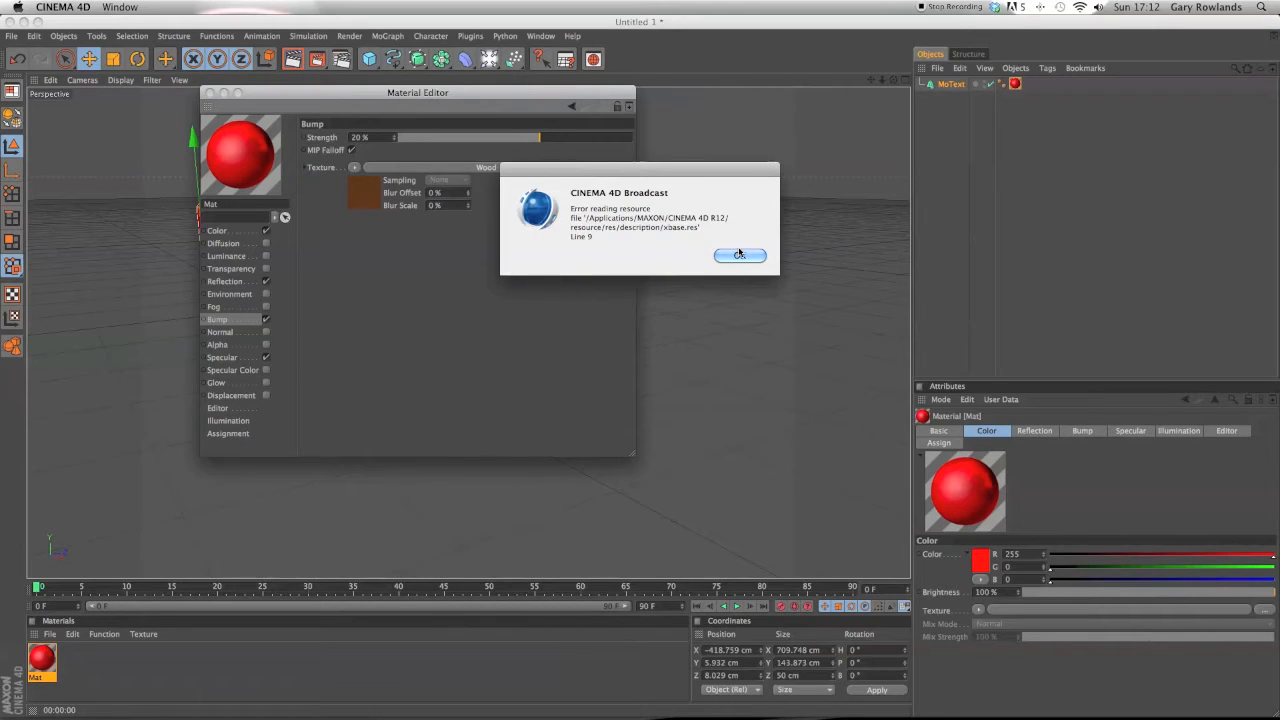
left_click(740, 257)
left_click(738, 263)
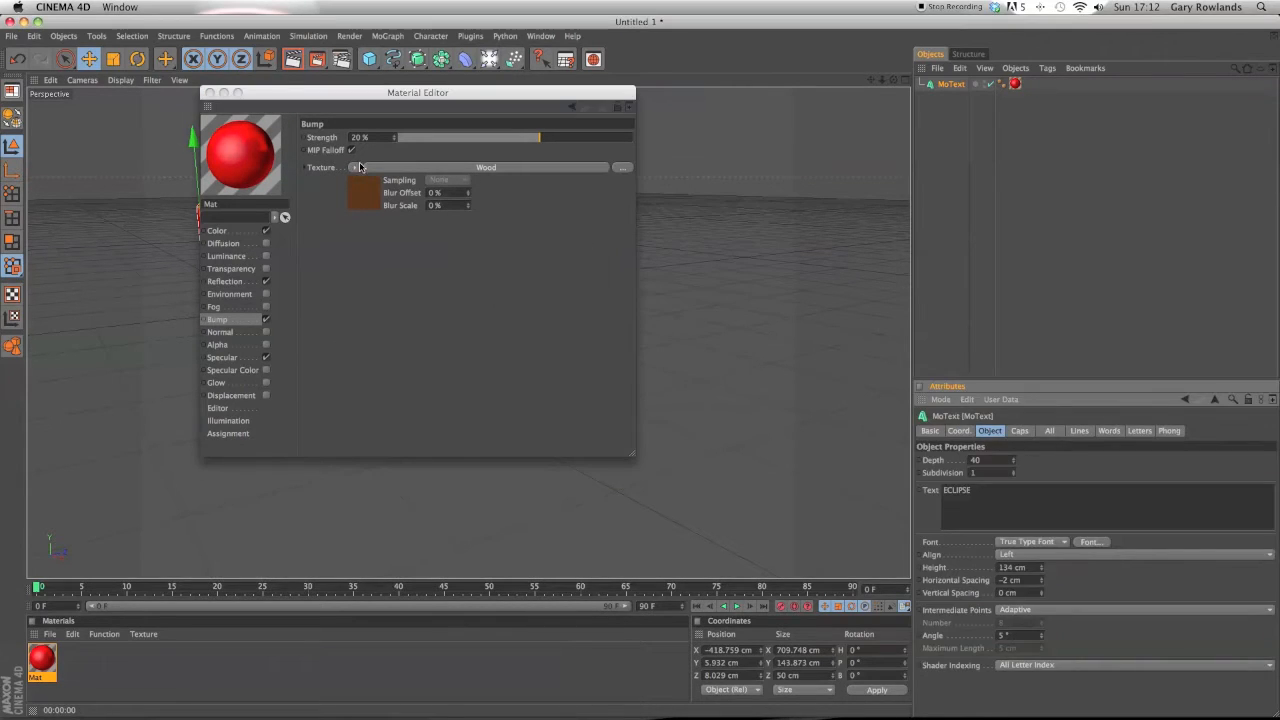
Replace the bump texture with a Cloud surface shader and render a preview.
left_click(354, 167)
mouse_move(413, 453)
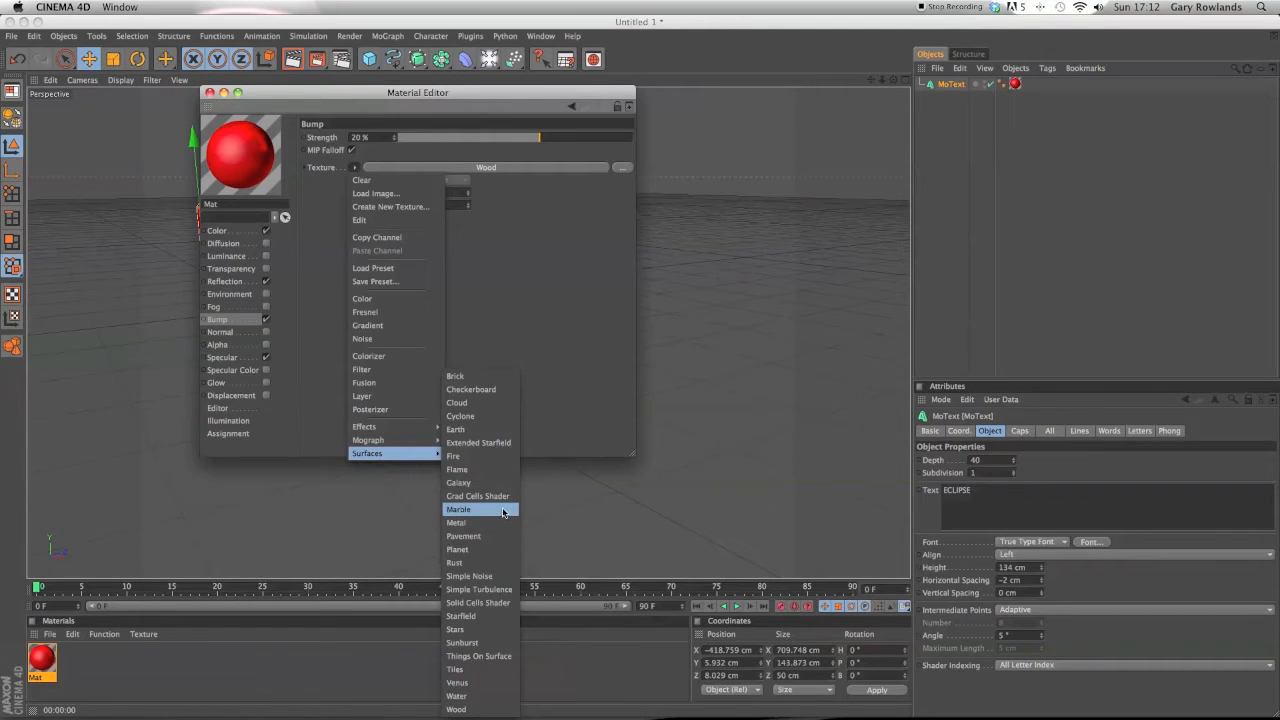
left_click(490, 403)
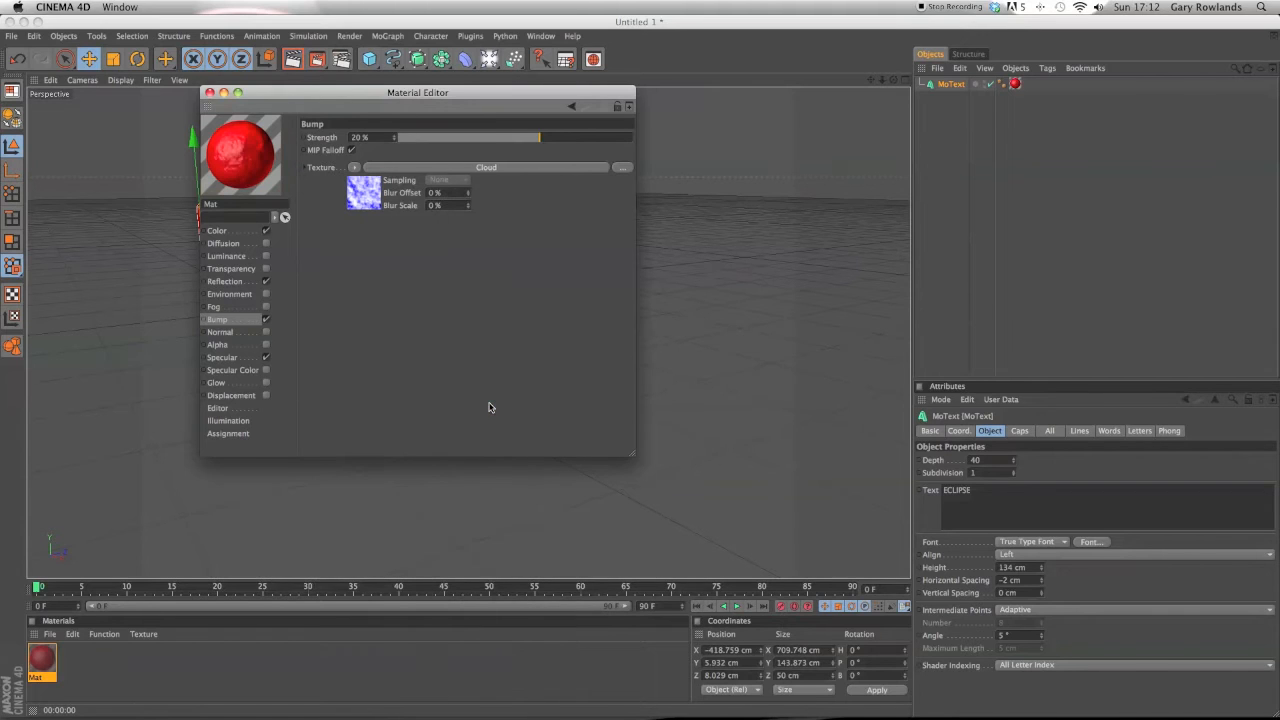
left_click(209, 93)
left_click(296, 59)
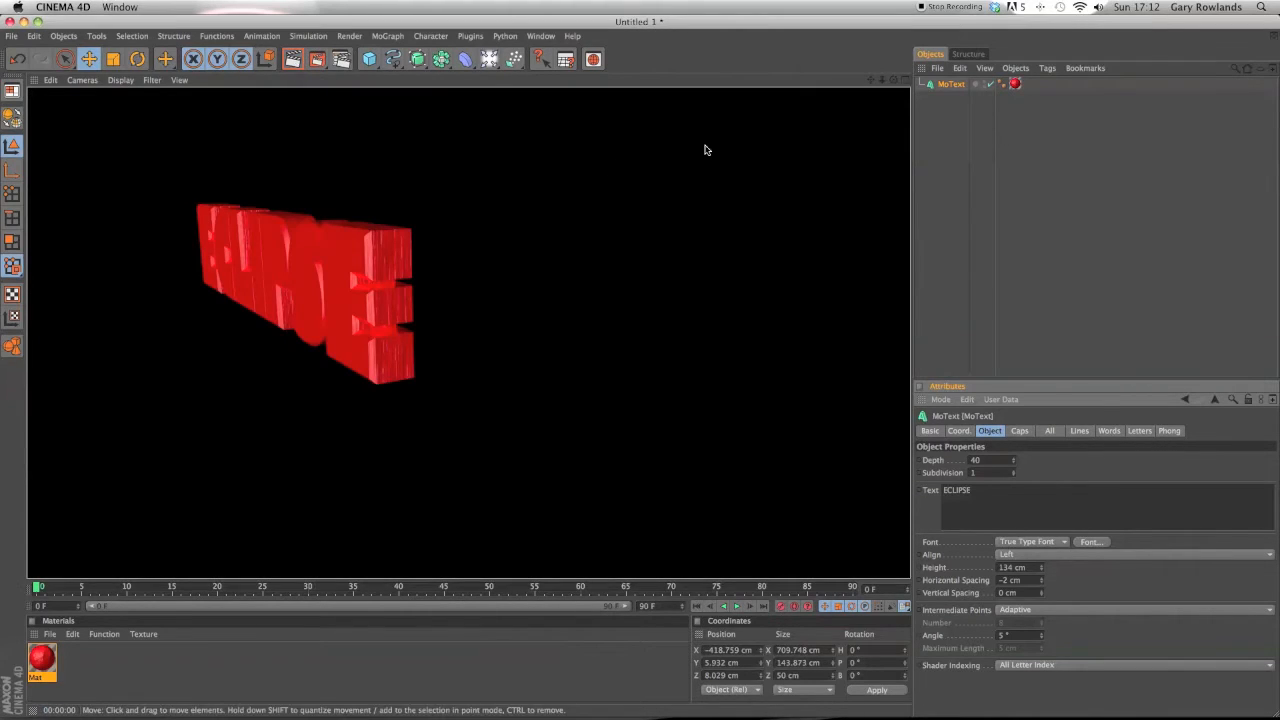
Add a Plane object to the scene.
left_click_drag(893, 80, 912, 212)
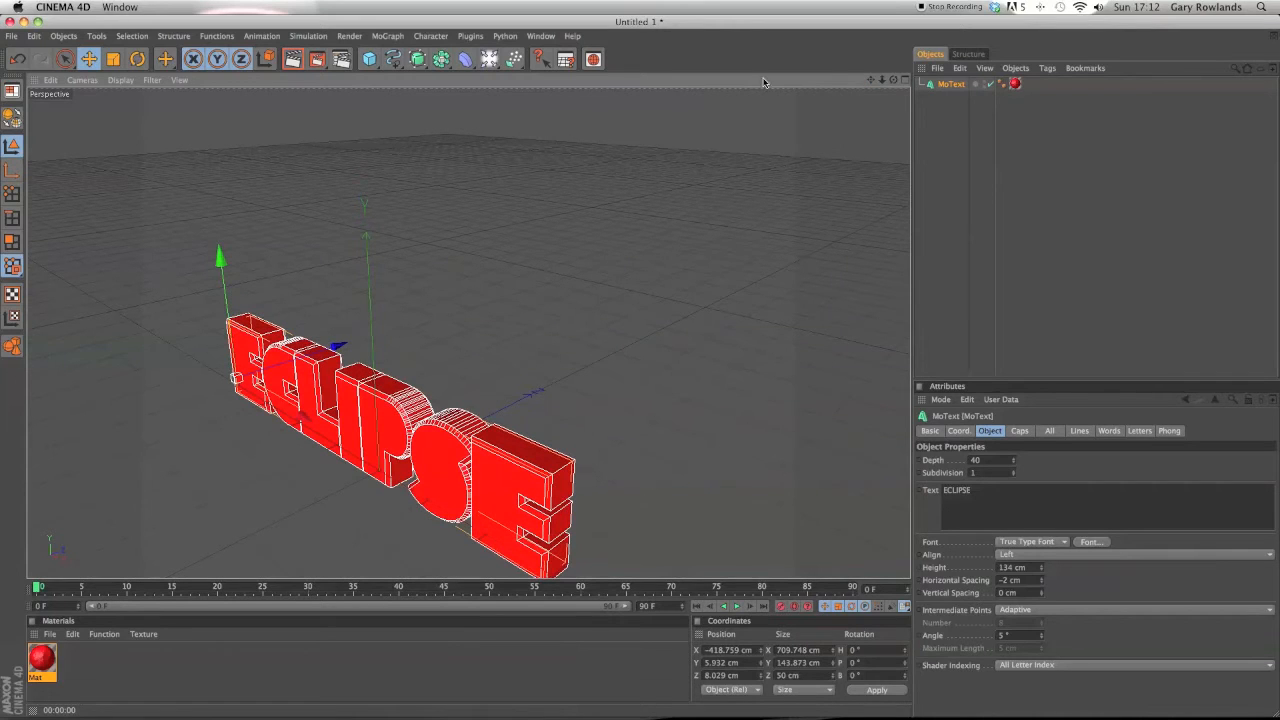
left_click_drag(885, 84, 922, 76)
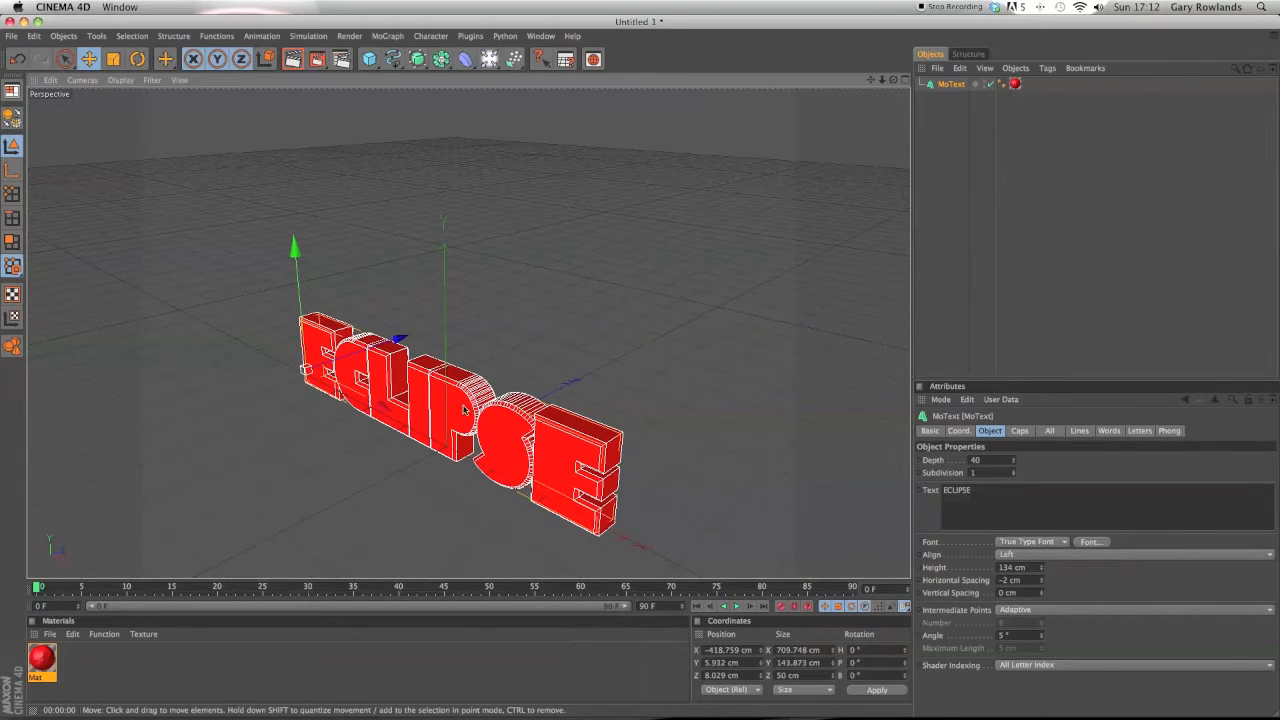
left_click_drag(372, 62, 488, 118)
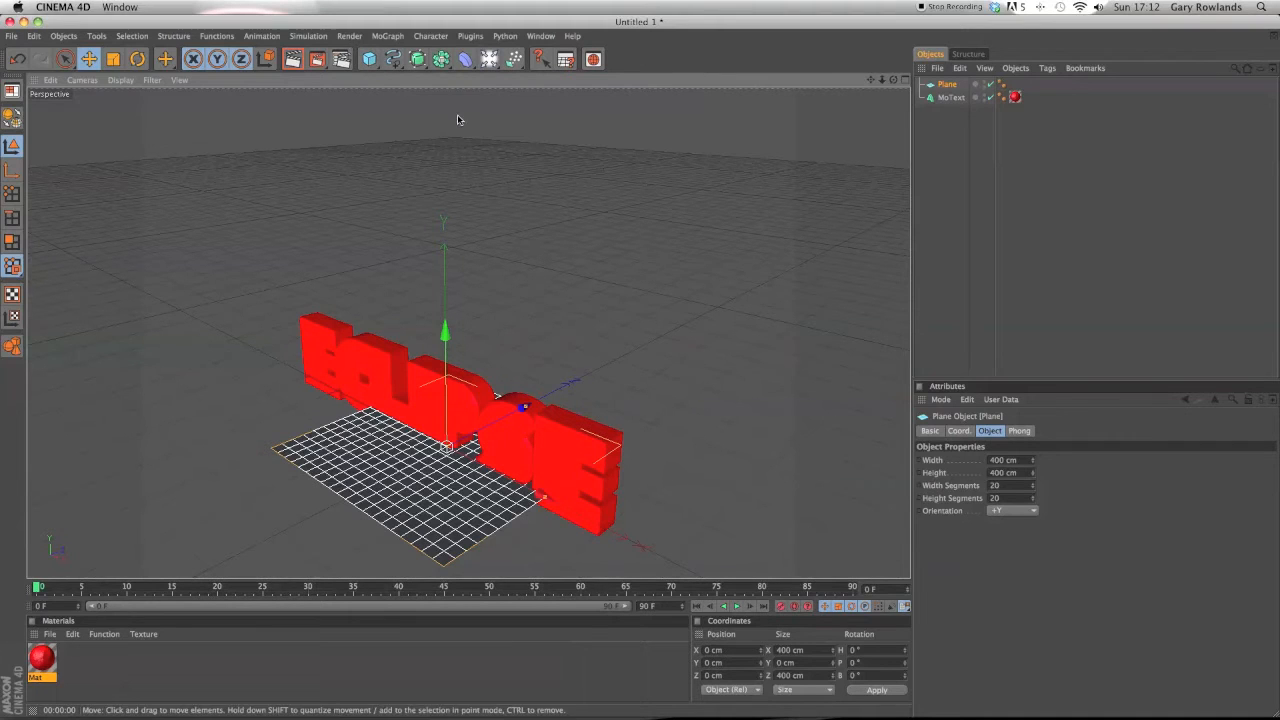
Move the plane about 335 cm up and to the left, above the text.
left_click_drag(448, 318, 445, 228)
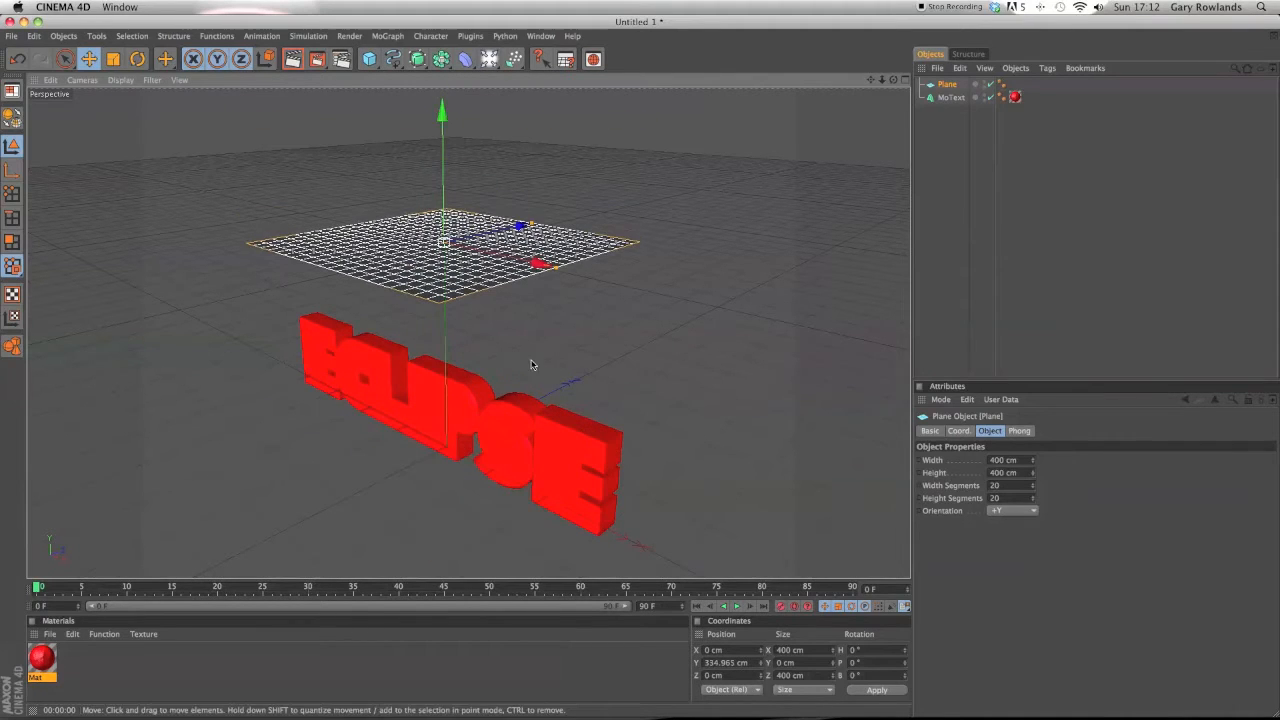
left_click_drag(530, 262, 448, 243)
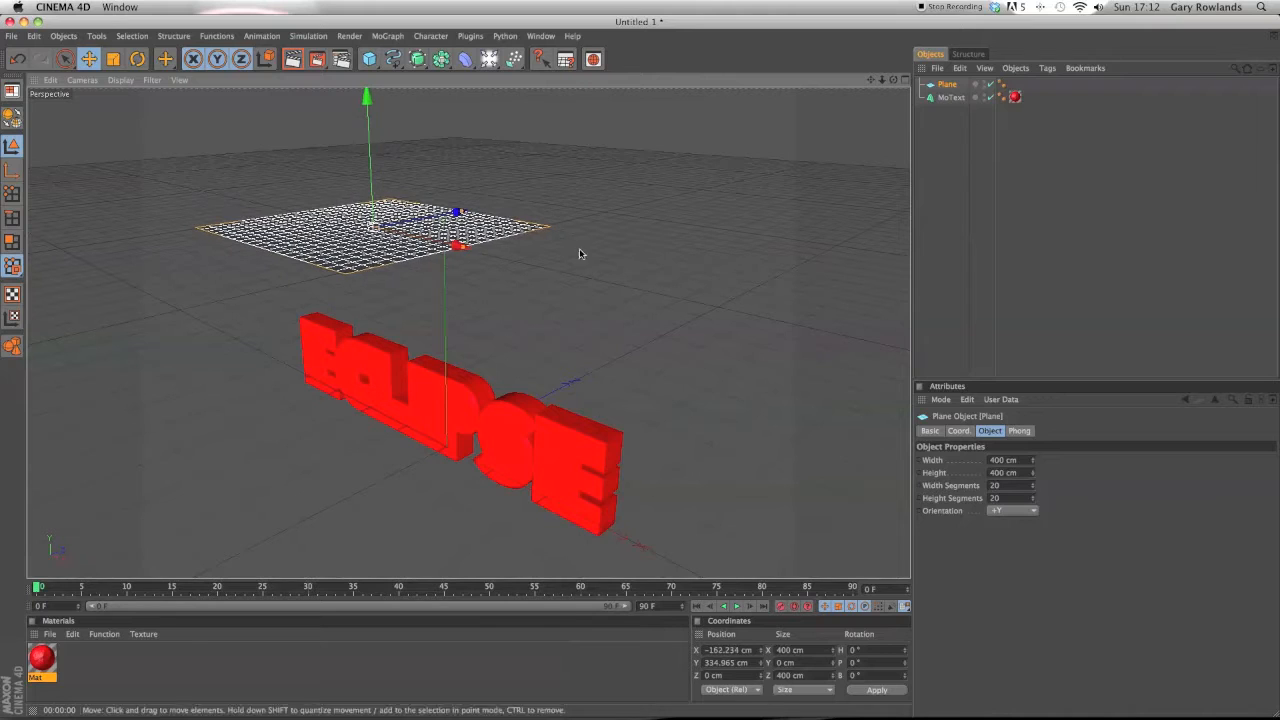
left_click_drag(894, 79, 880, 44)
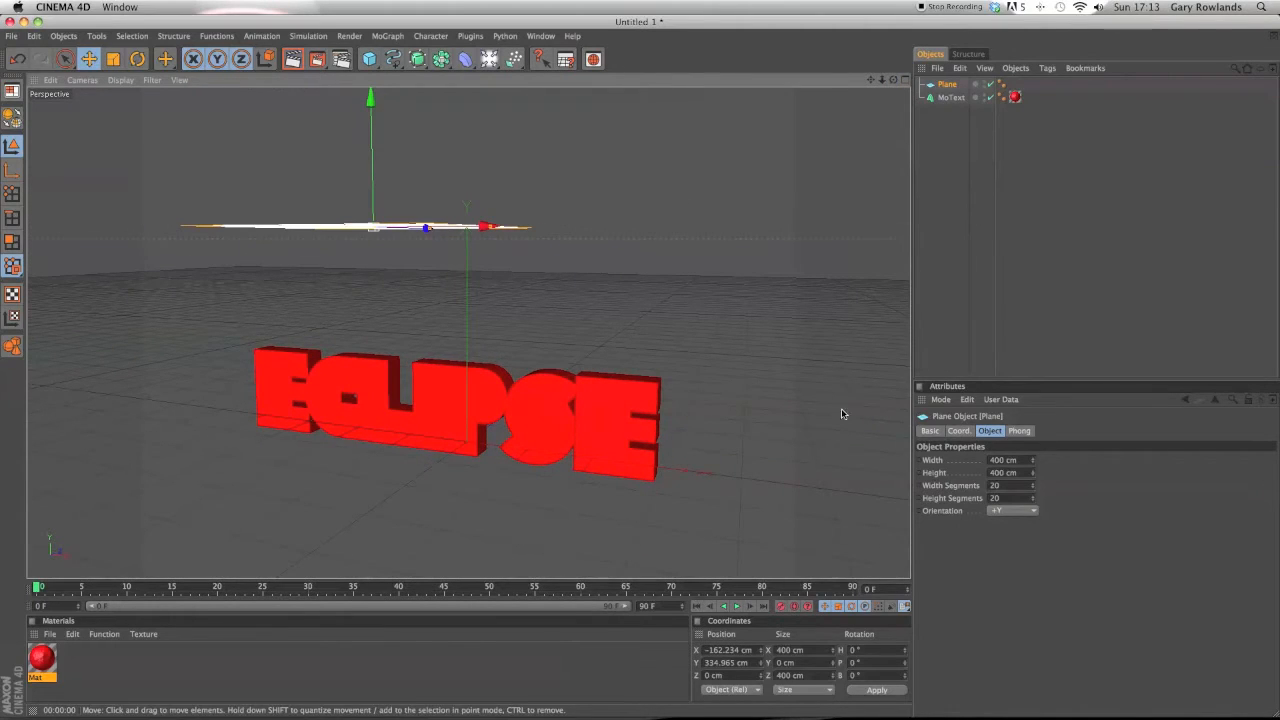
Rotate the plane about -32° in bank and shift it further left to about X -402 cm.
left_click(138, 62)
left_click_drag(436, 209, 430, 200)
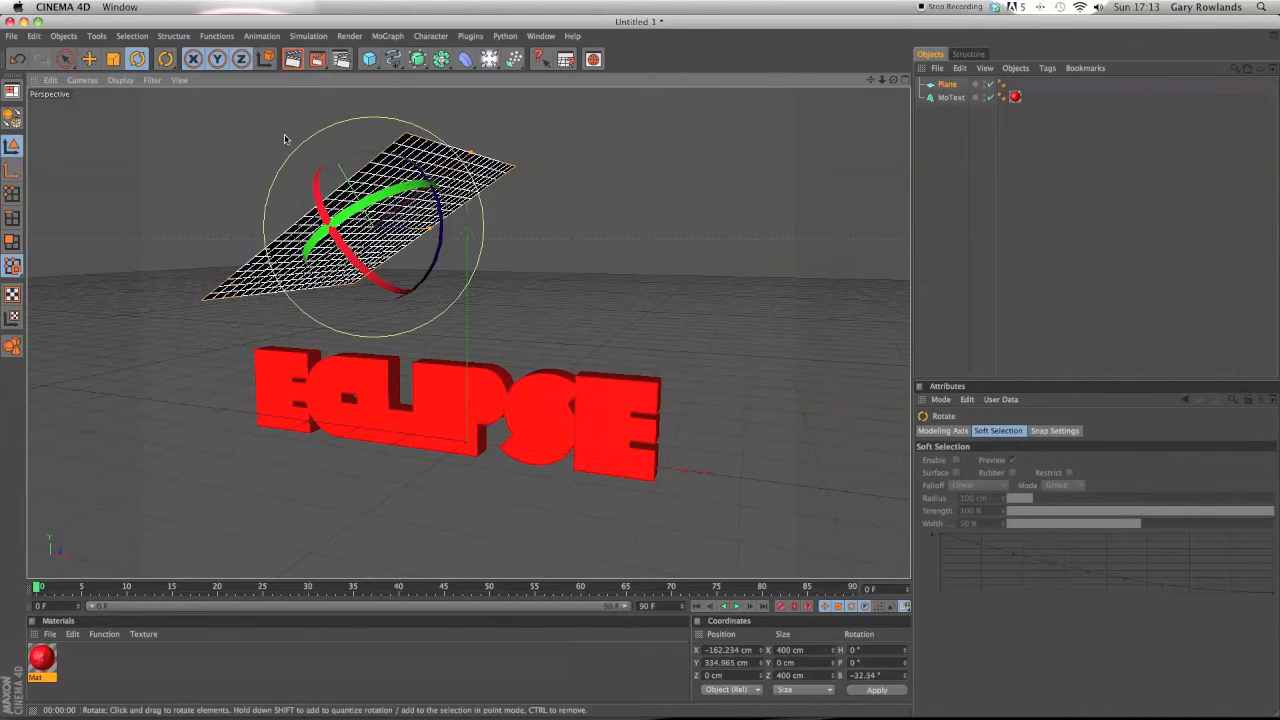
key("9")
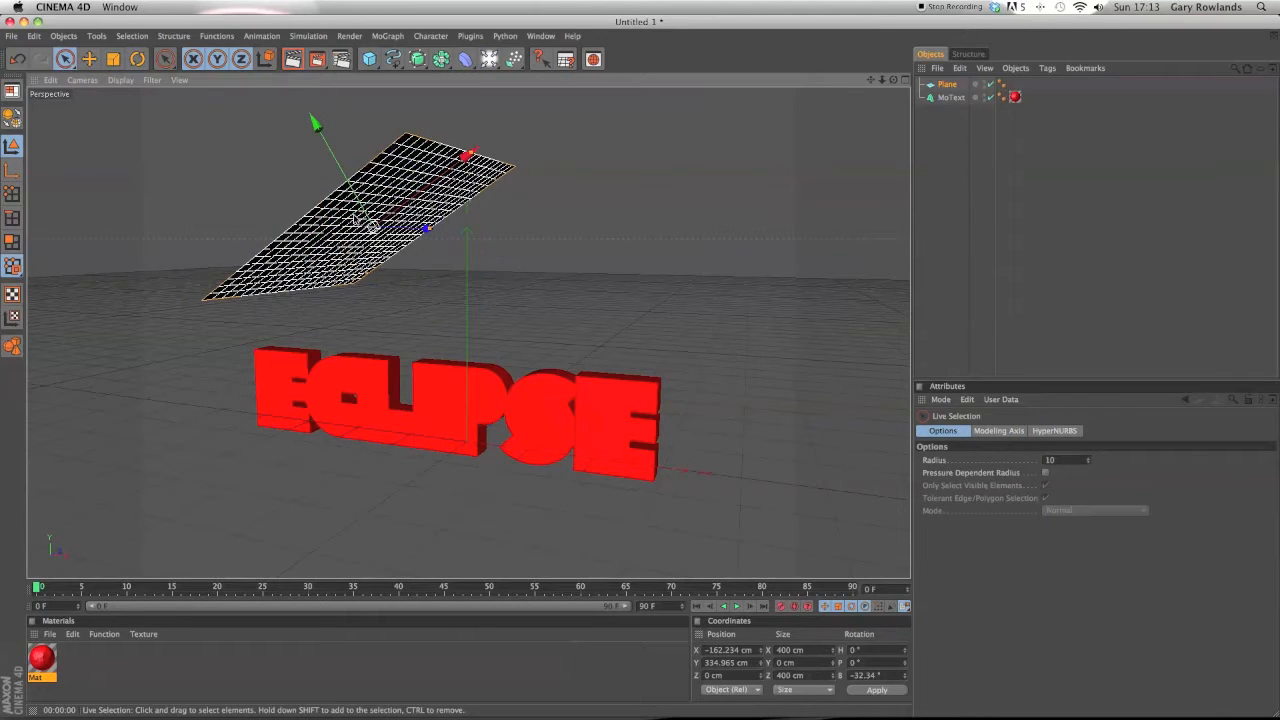
left_click(355, 239)
left_click_drag(388, 213, 314, 186)
left_click_drag(893, 79, 925, 125)
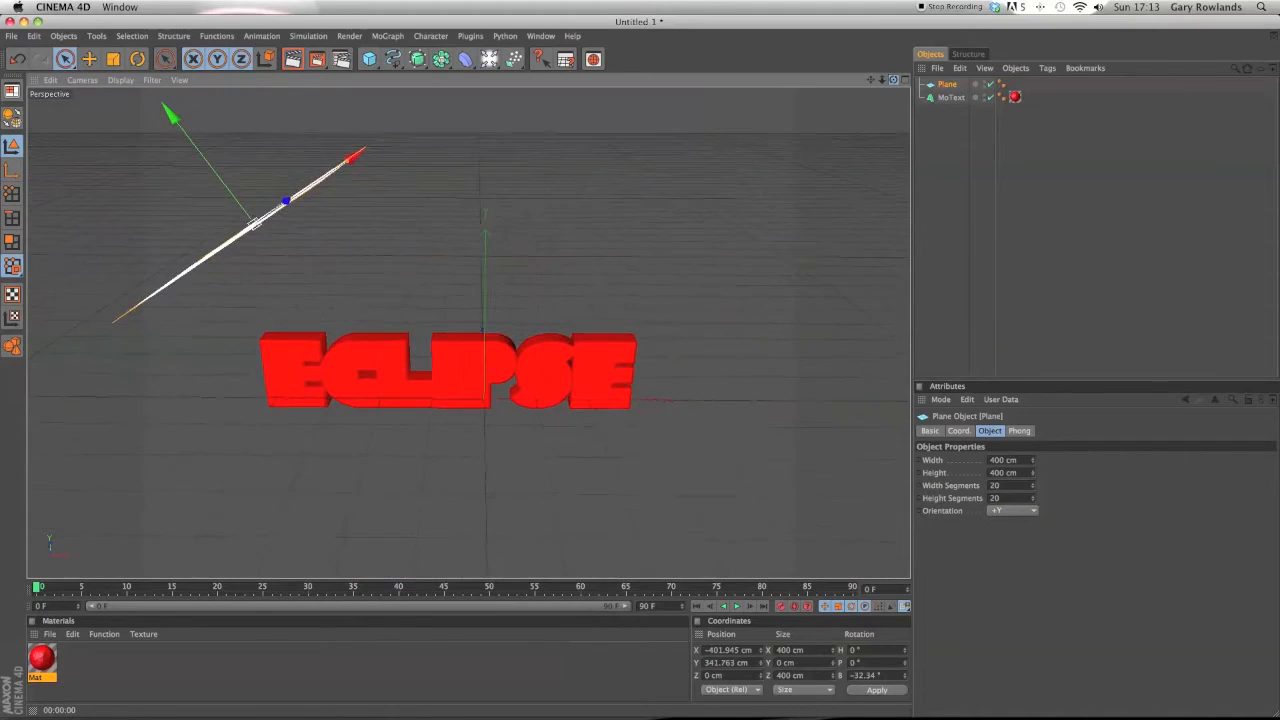
Create a second material with Color and Specular disabled and Luminance enabled.
double_click(155, 681)
double_click(49, 661)
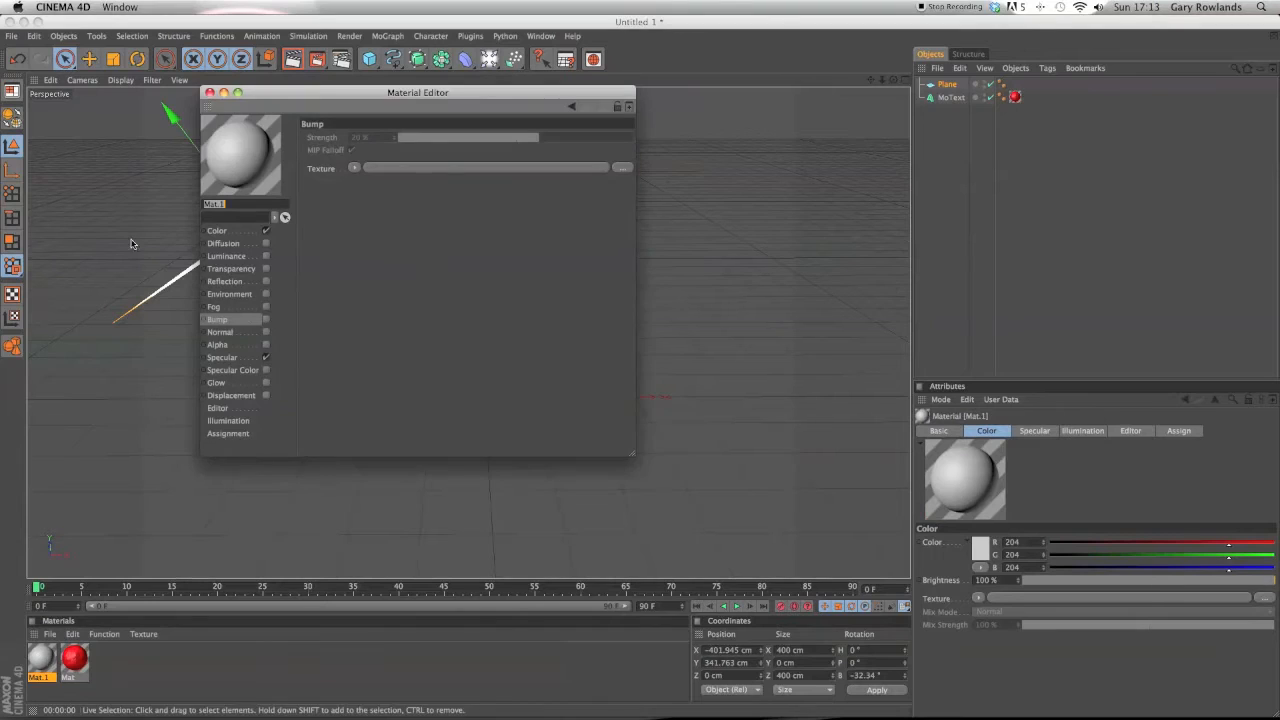
left_click(265, 231)
left_click(265, 357)
left_click(266, 257)
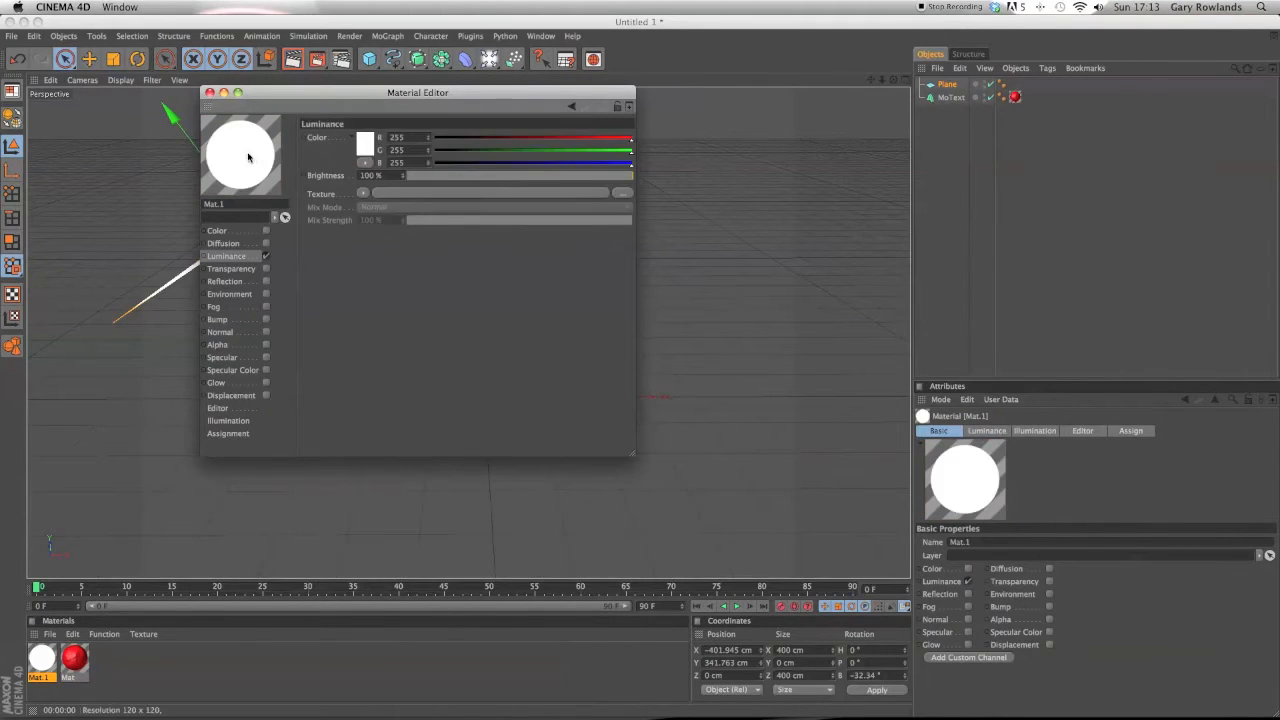
left_click(210, 92)
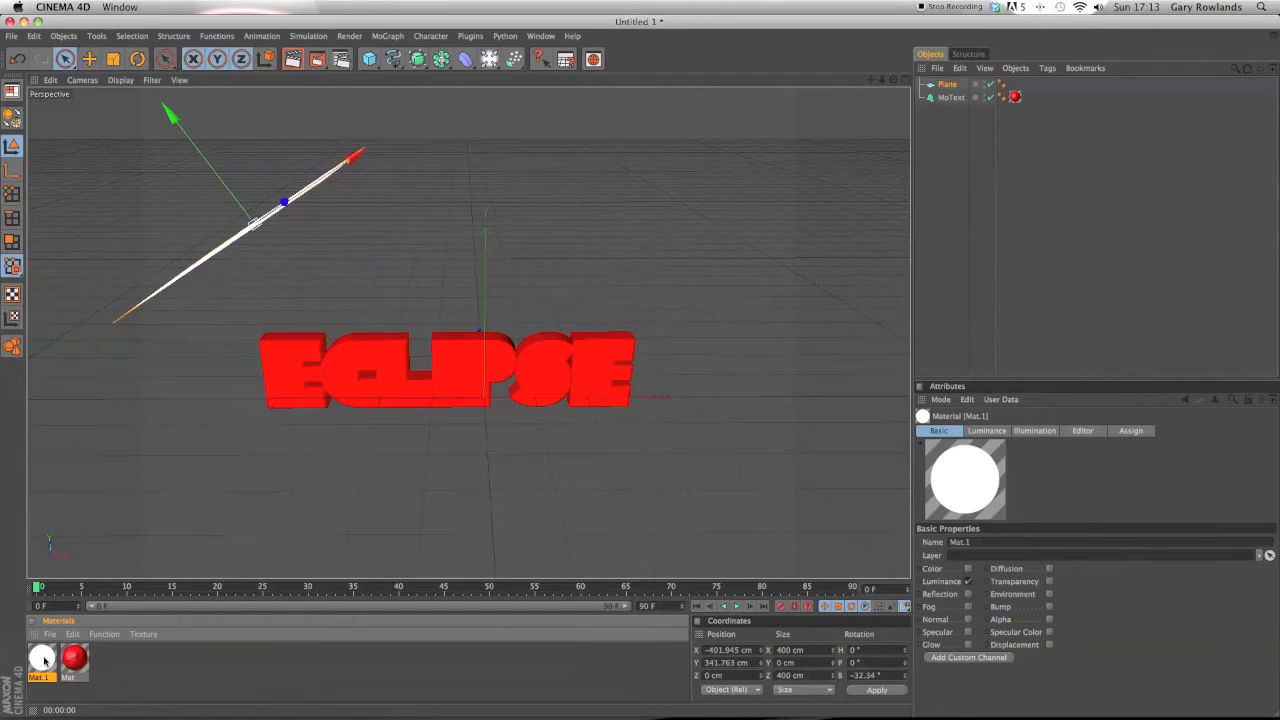
Apply the white luminance material to the plane.
left_click_drag(944, 86, 855, 84)
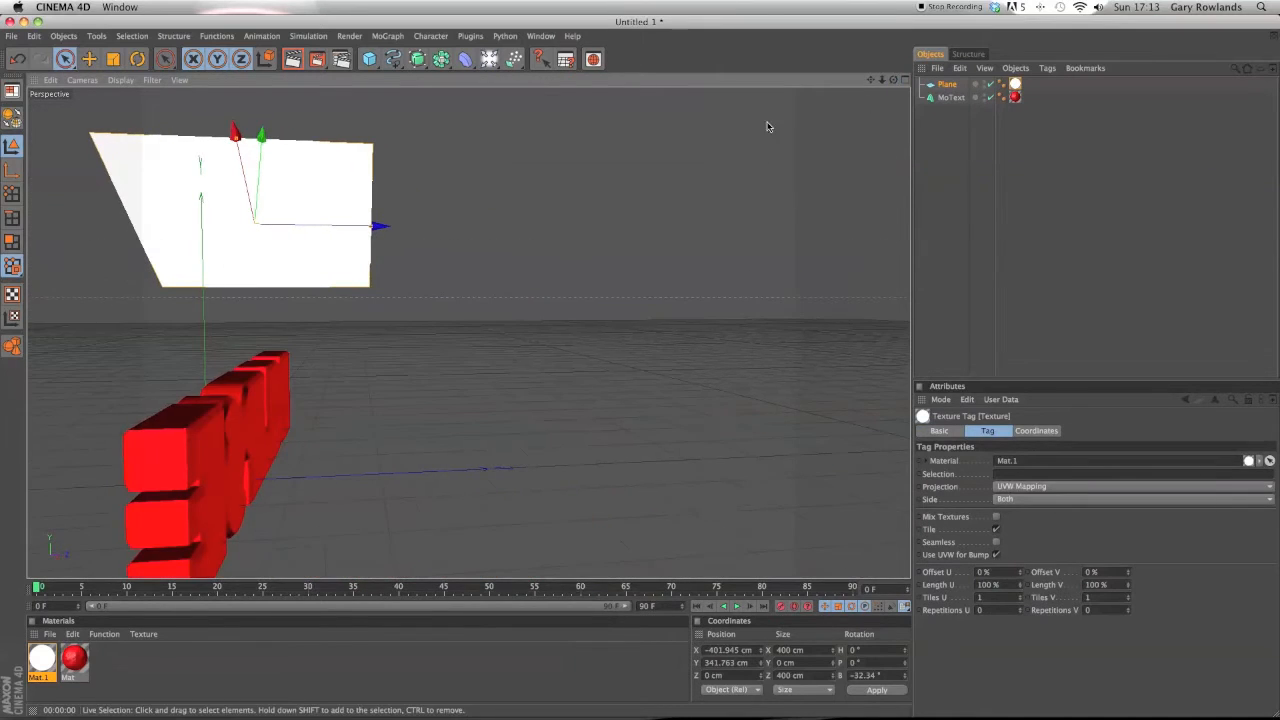
left_click(472, 62)
left_click(497, 161)
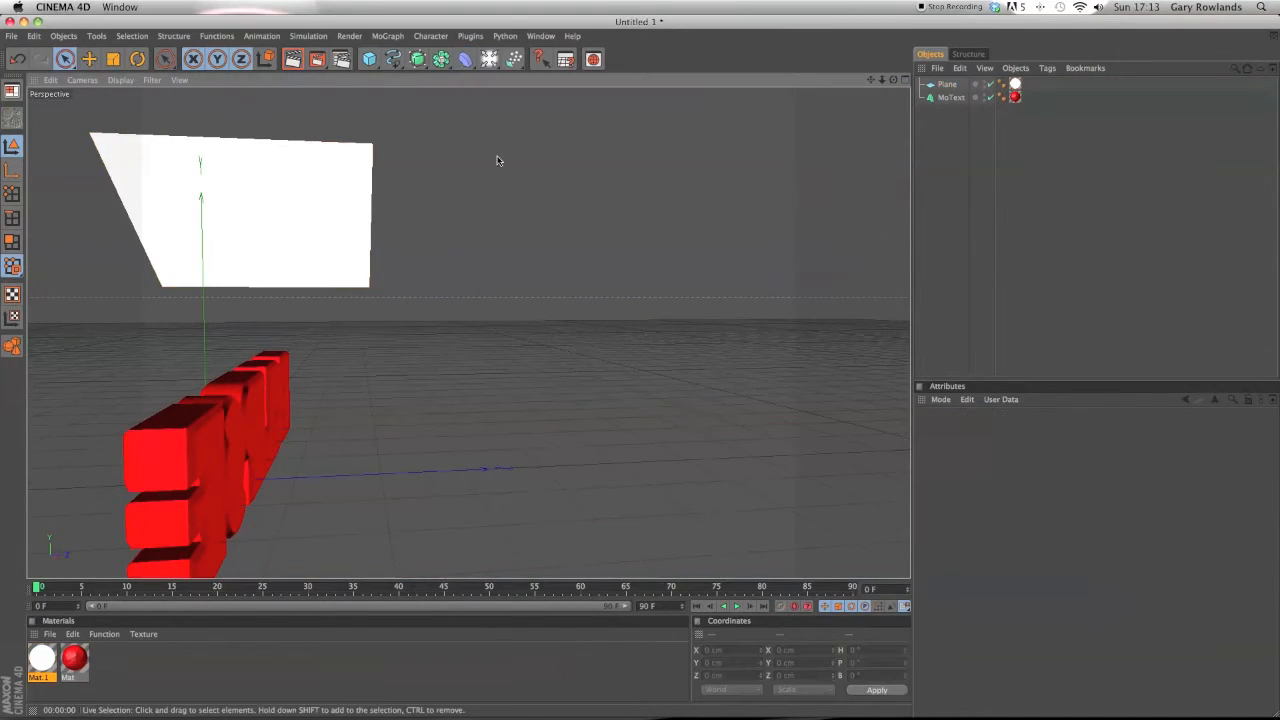
Add an area light and move it up beside the plane, to about X -354 cm and Y 298 cm.
left_click(490, 60)
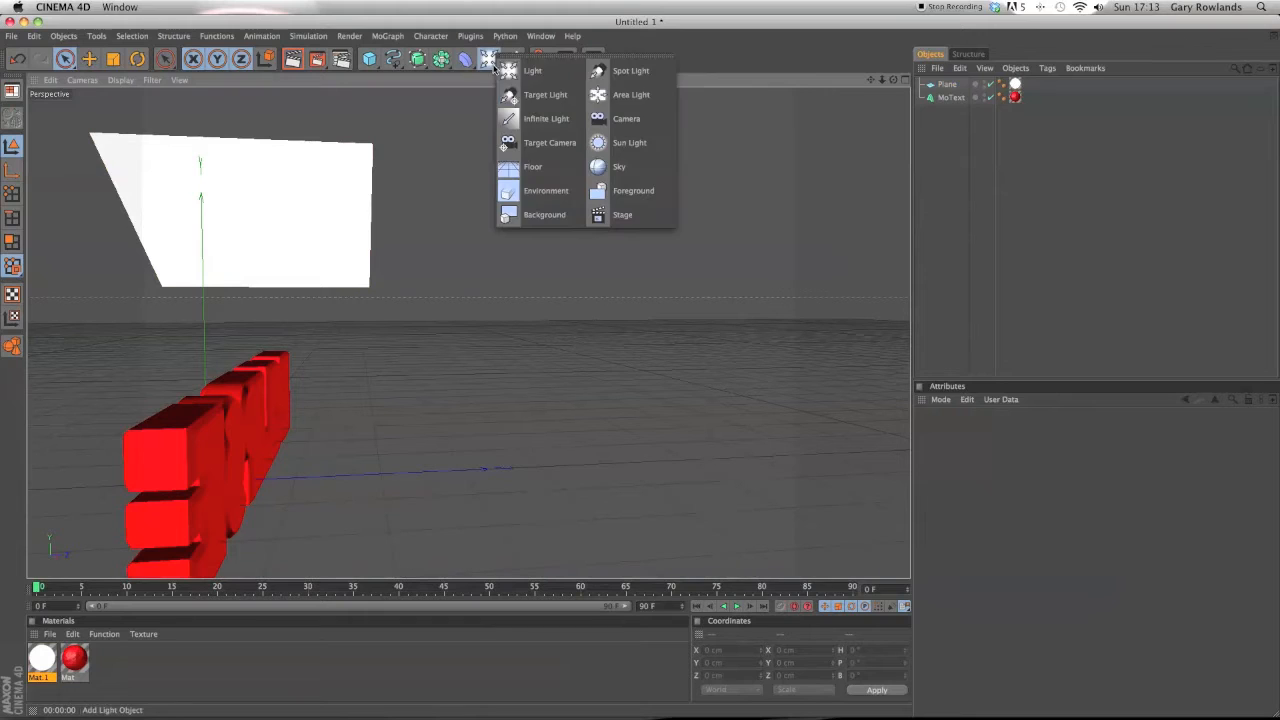
left_click(608, 96)
left_click_drag(204, 357, 200, 99)
left_click_drag(192, 226, 251, 255)
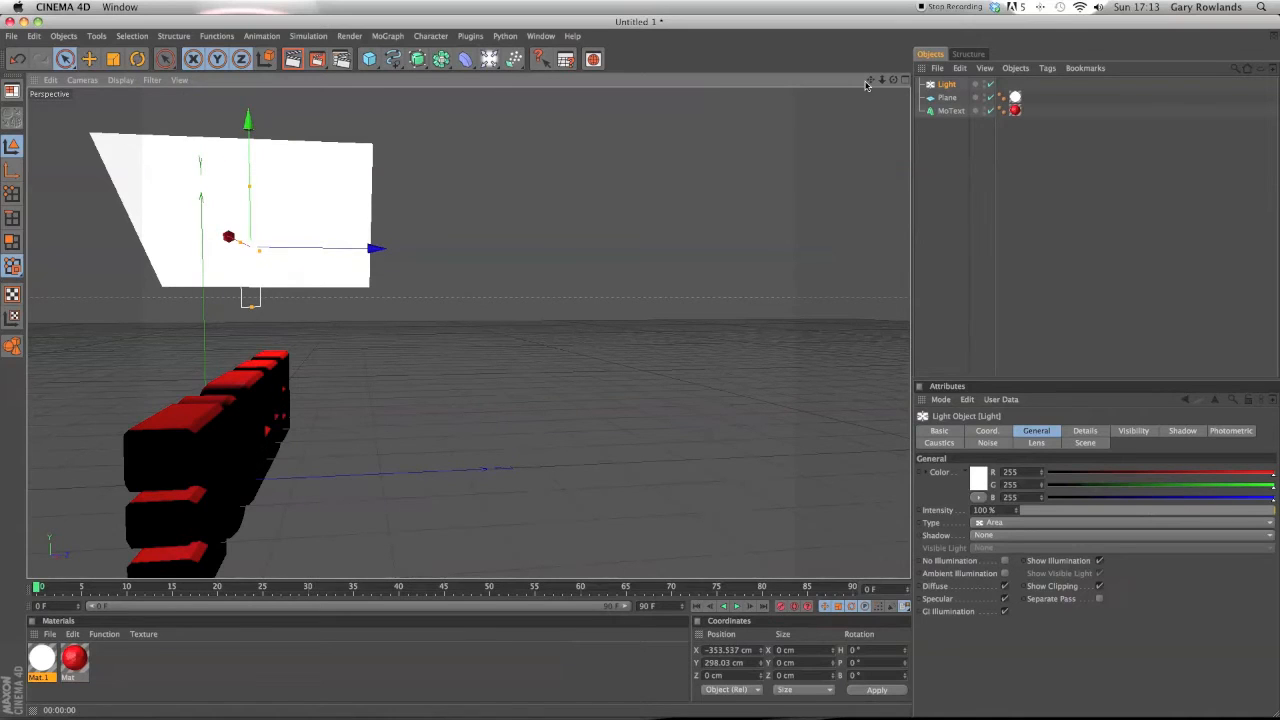
Rotate the light to about -90° heading and -56° pitch so it points down toward the text.
left_click_drag(893, 81, 896, 82)
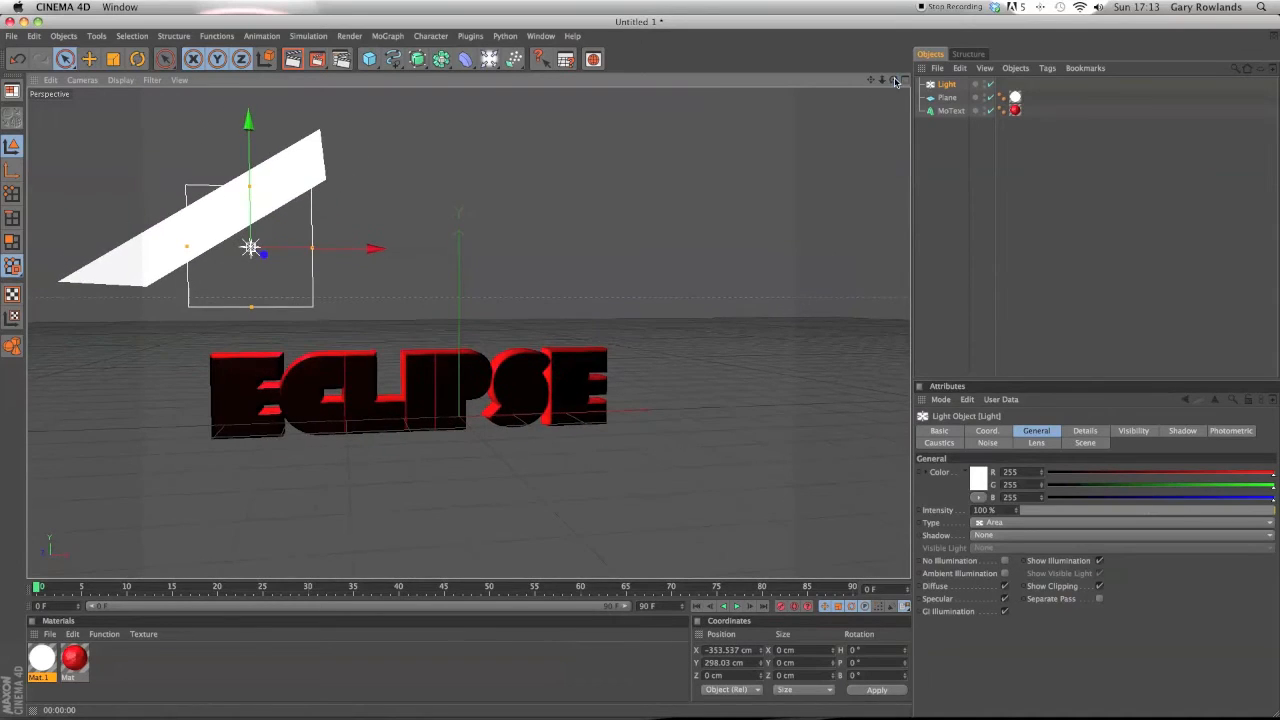
left_click(142, 60)
left_click_drag(308, 253, 203, 253)
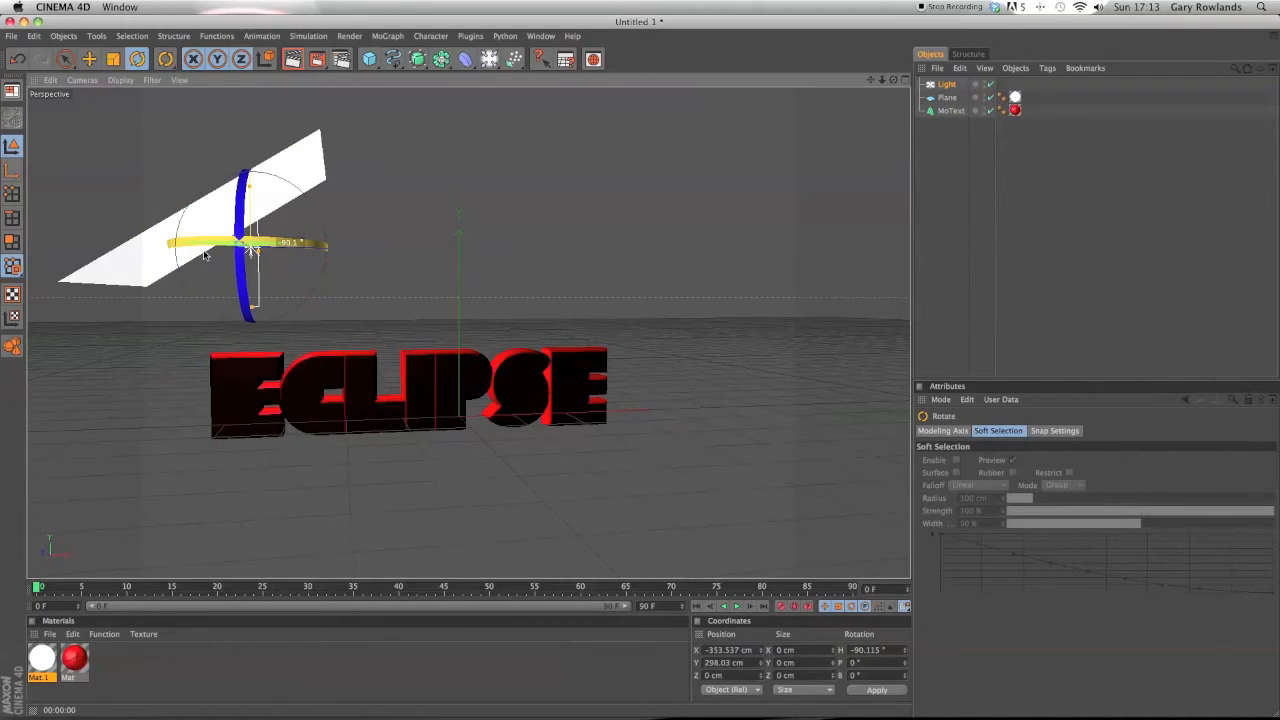
left_click_drag(203, 255, 200, 255)
left_click_drag(303, 193, 311, 272)
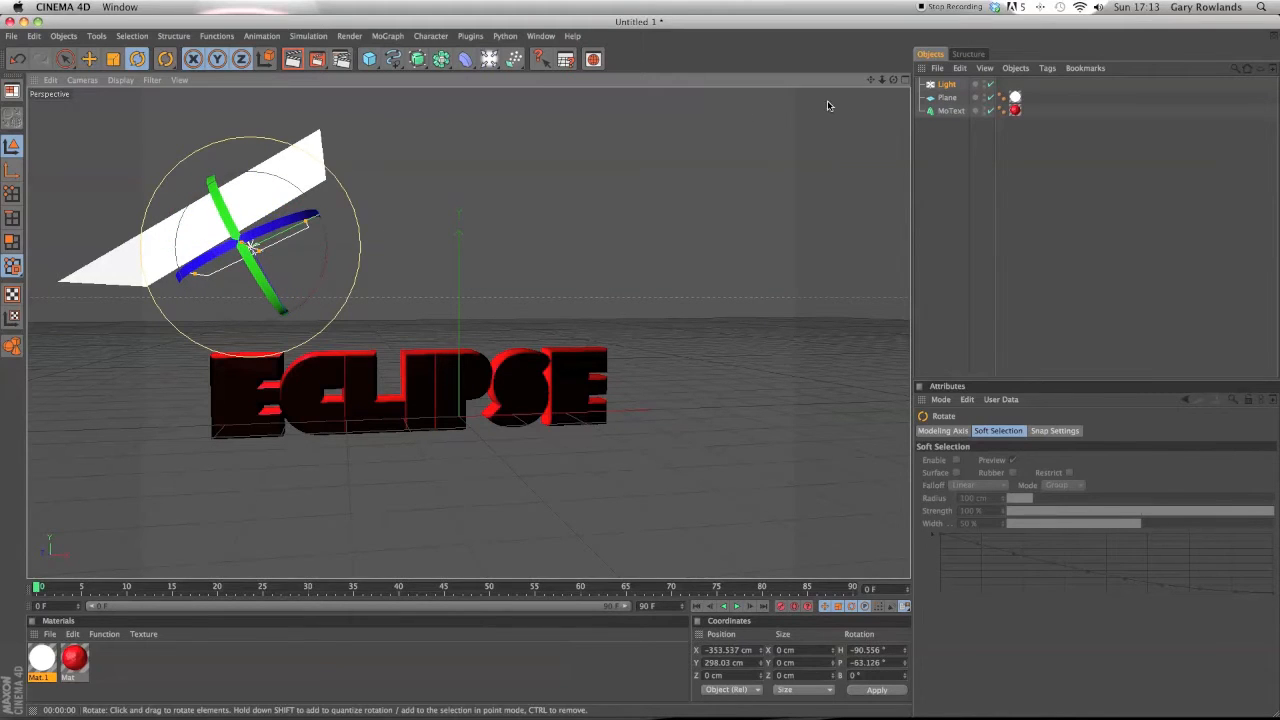
mouse_move(894, 80)
left_mouse_down()
mouse_move(940, 104)
mouse_move(902, 100)
mouse_move(892, 81)
left_mouse_up()
left_click_drag(304, 192, 298, 192)
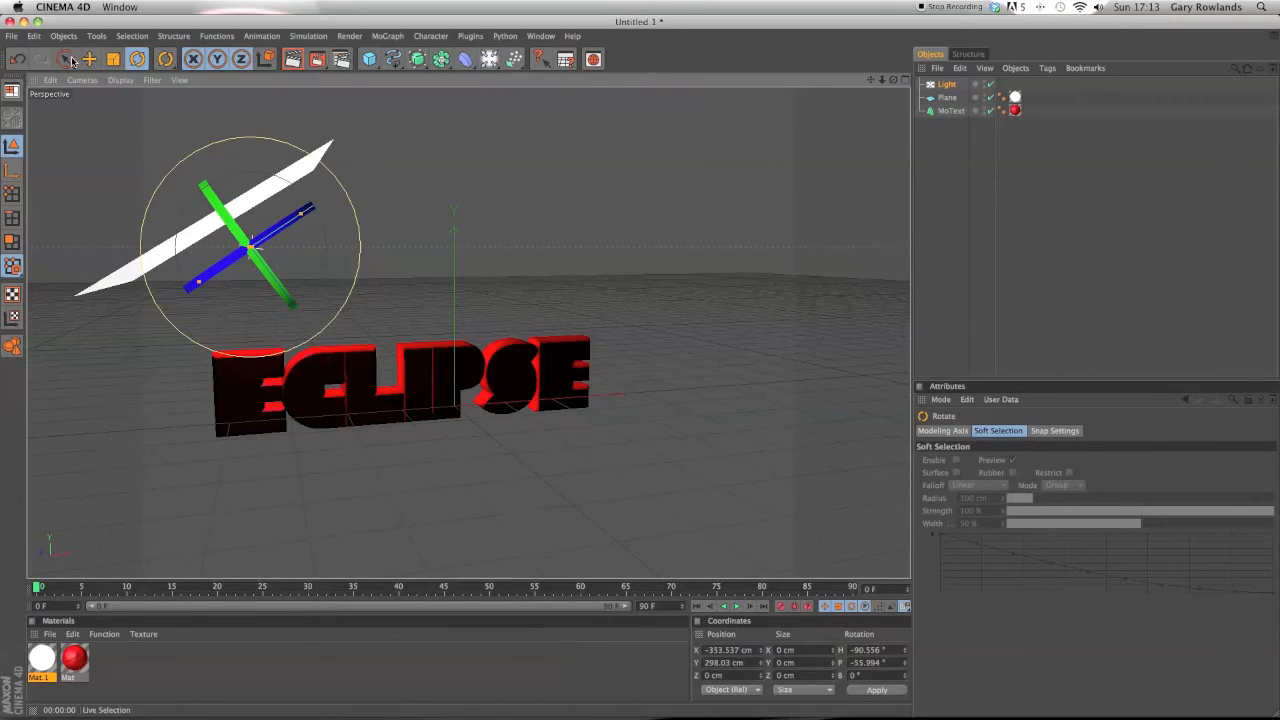
left_click(70, 61)
Move the light to about X -384 cm, Y 344 cm and tilt its pitch to about -57°.
left_click_drag(289, 289, 266, 259)
left_click_drag(893, 80, 443, 241)
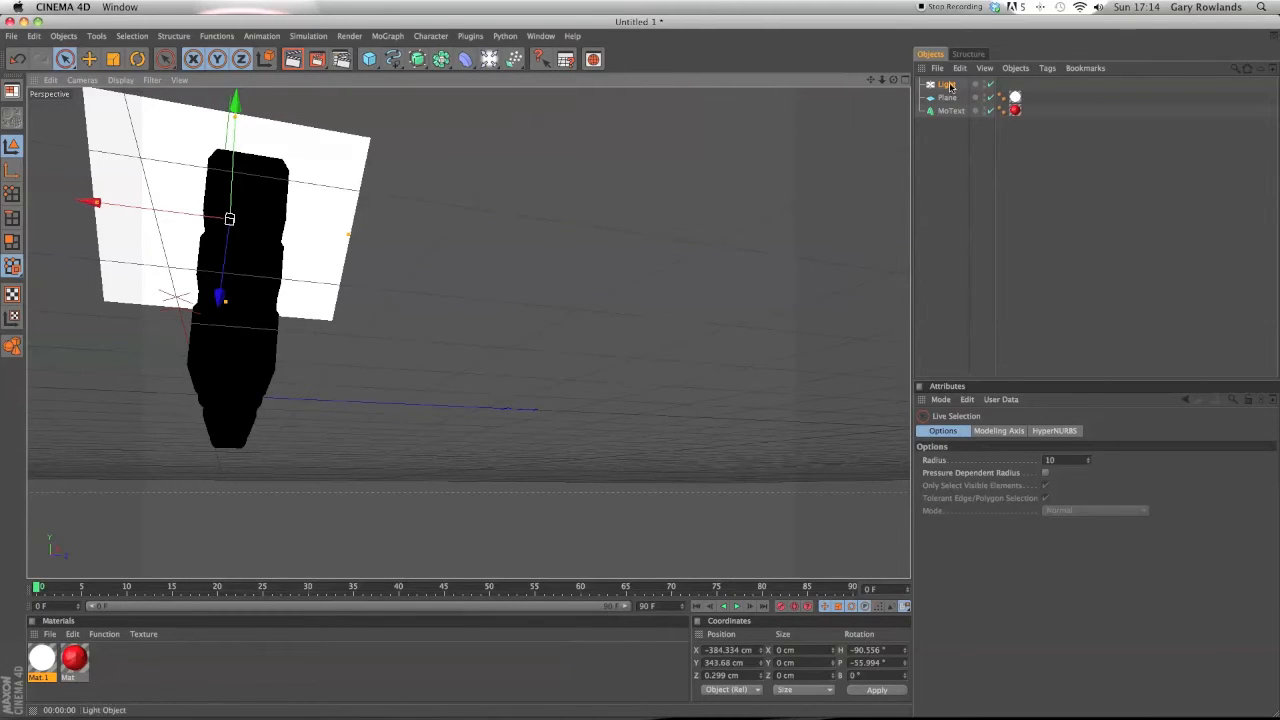
left_click_drag(893, 79, 922, 66)
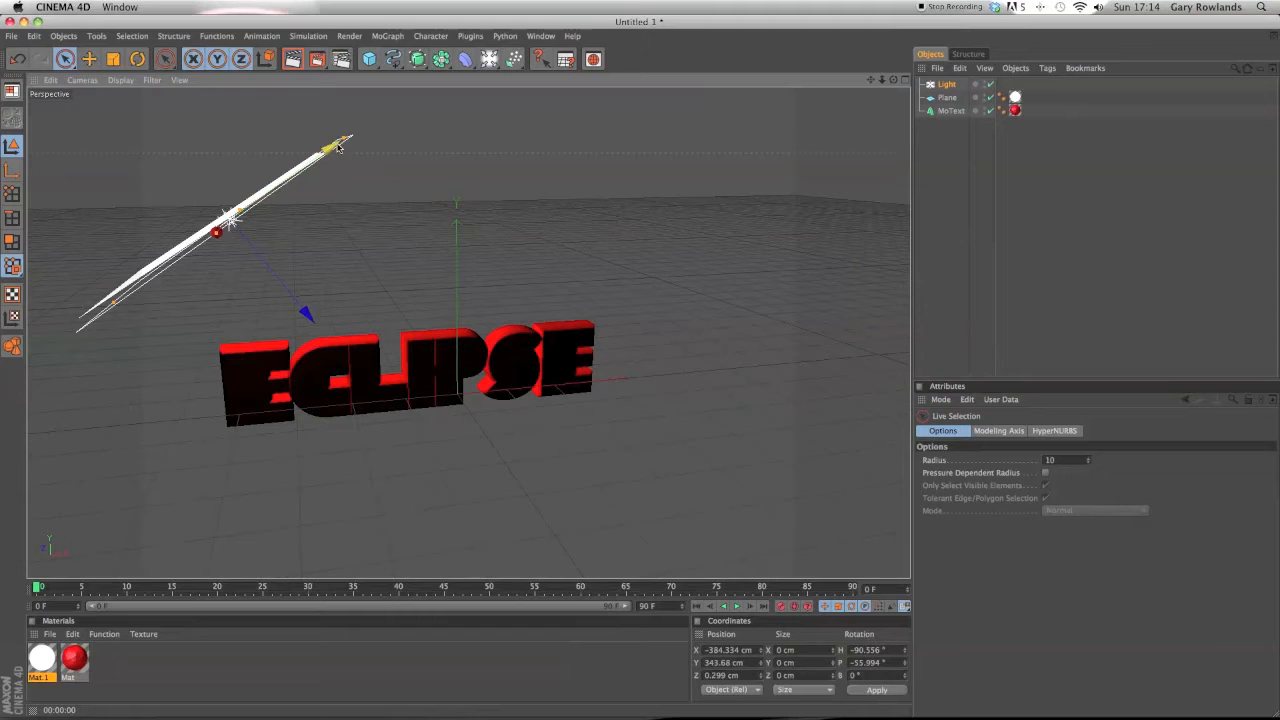
left_click(137, 59)
left_click_drag(272, 174, 282, 164)
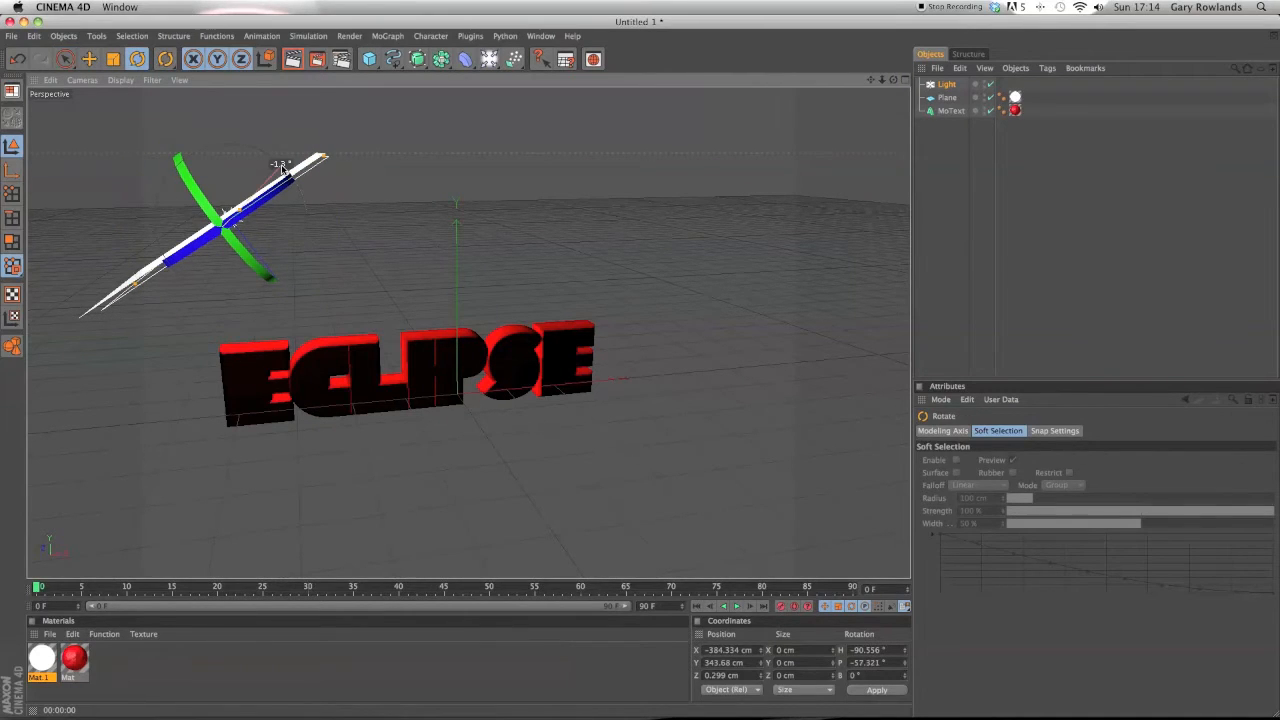
left_click(65, 59)
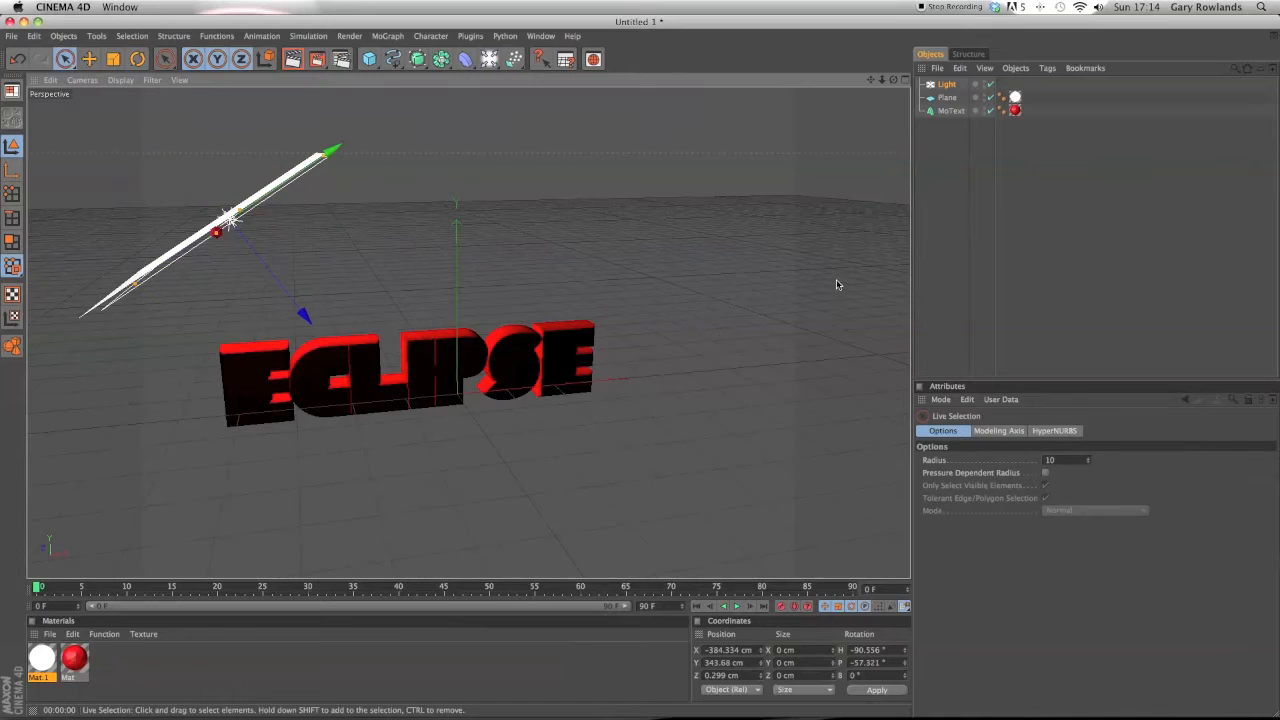
Parent the light under the plane and render the view to preview the lighting.
left_click_drag(893, 83, 940, 97)
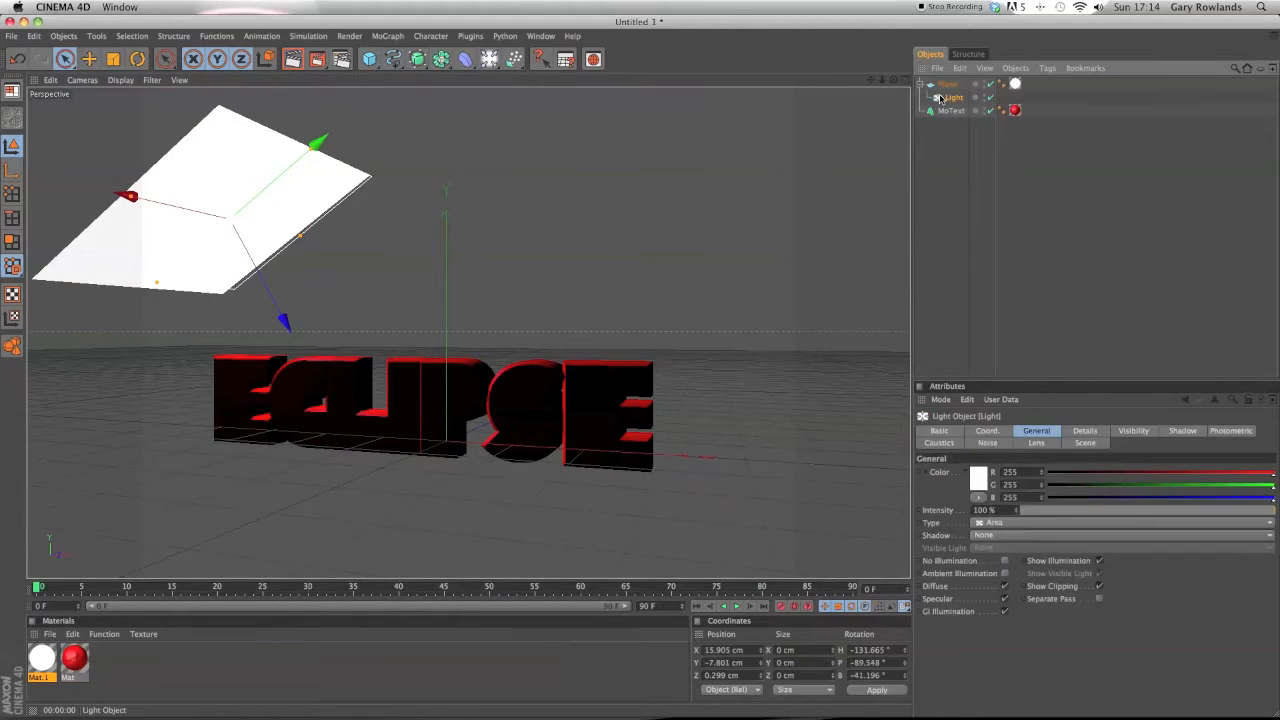
left_click(292, 60)
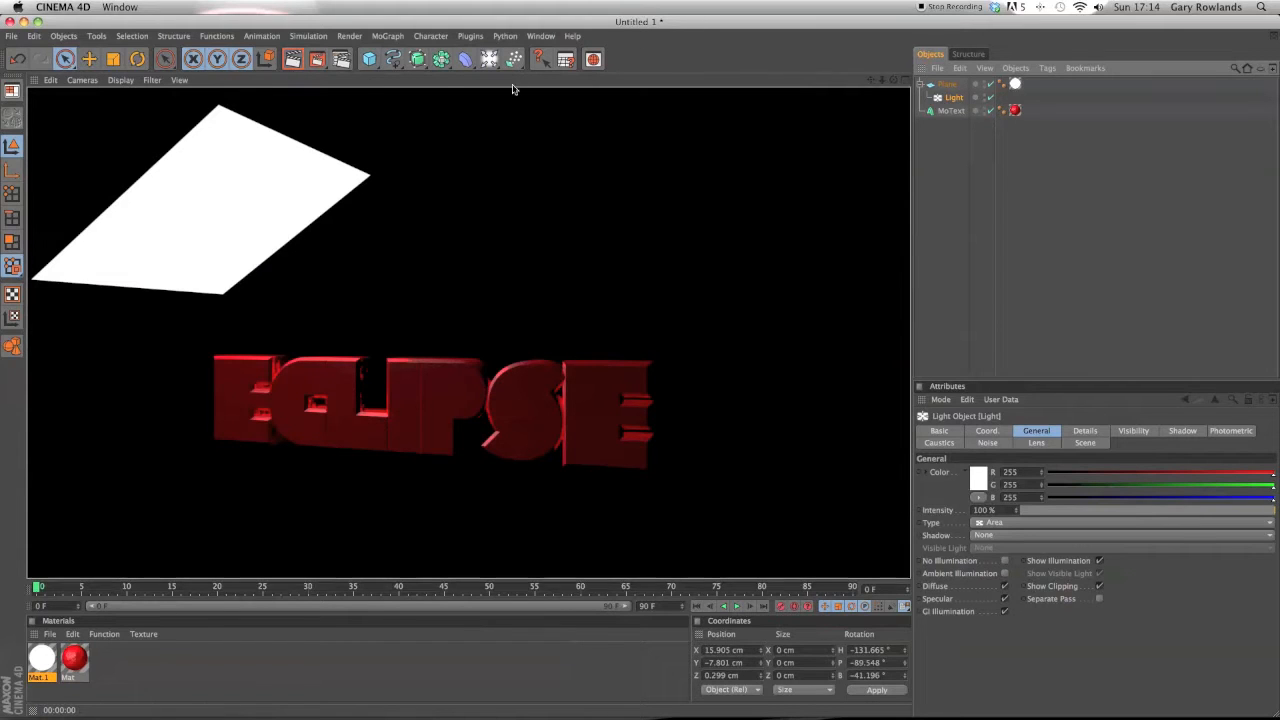
left_click_drag(894, 80, 793, 62)
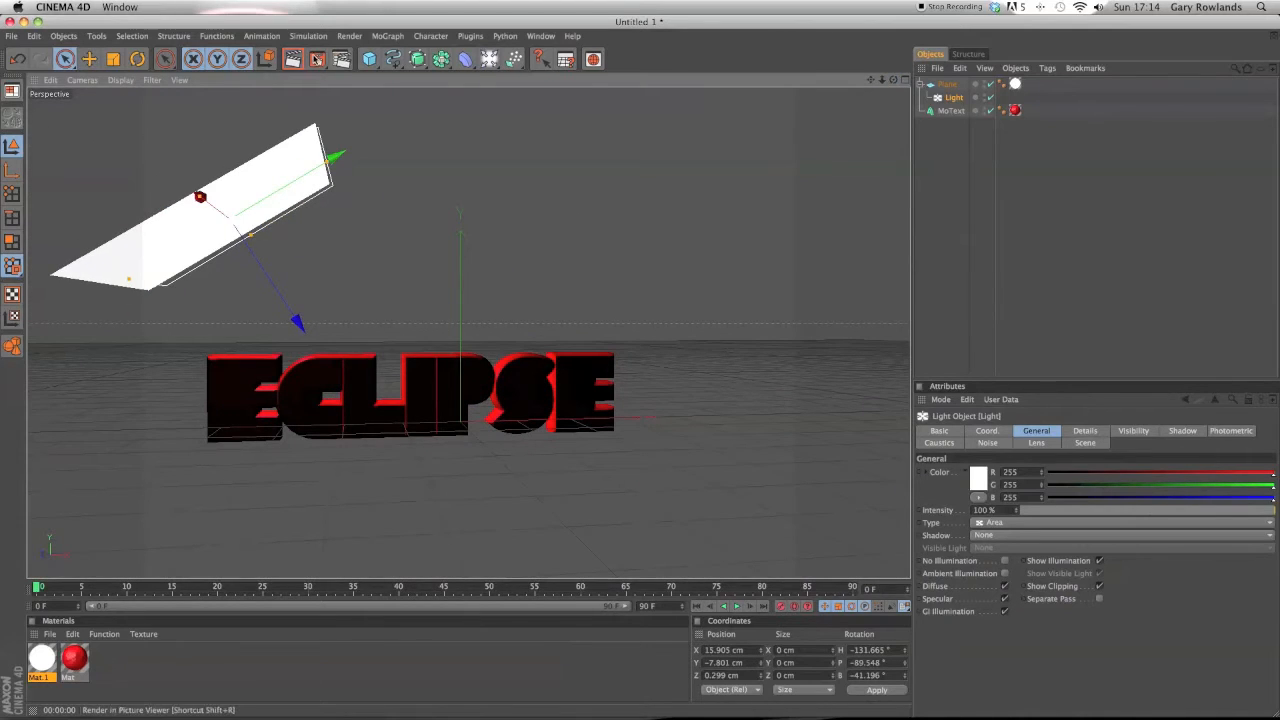
left_click(317, 59)
left_click(57, 22)
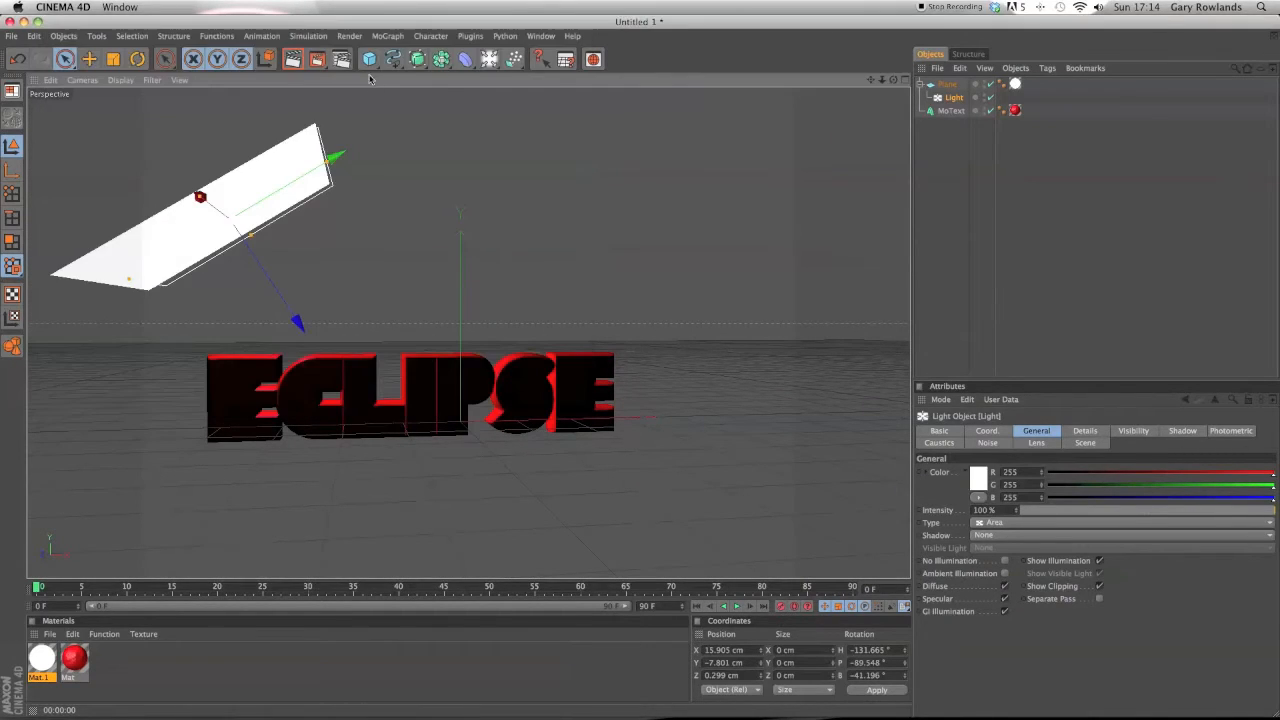
left_click(292, 59)
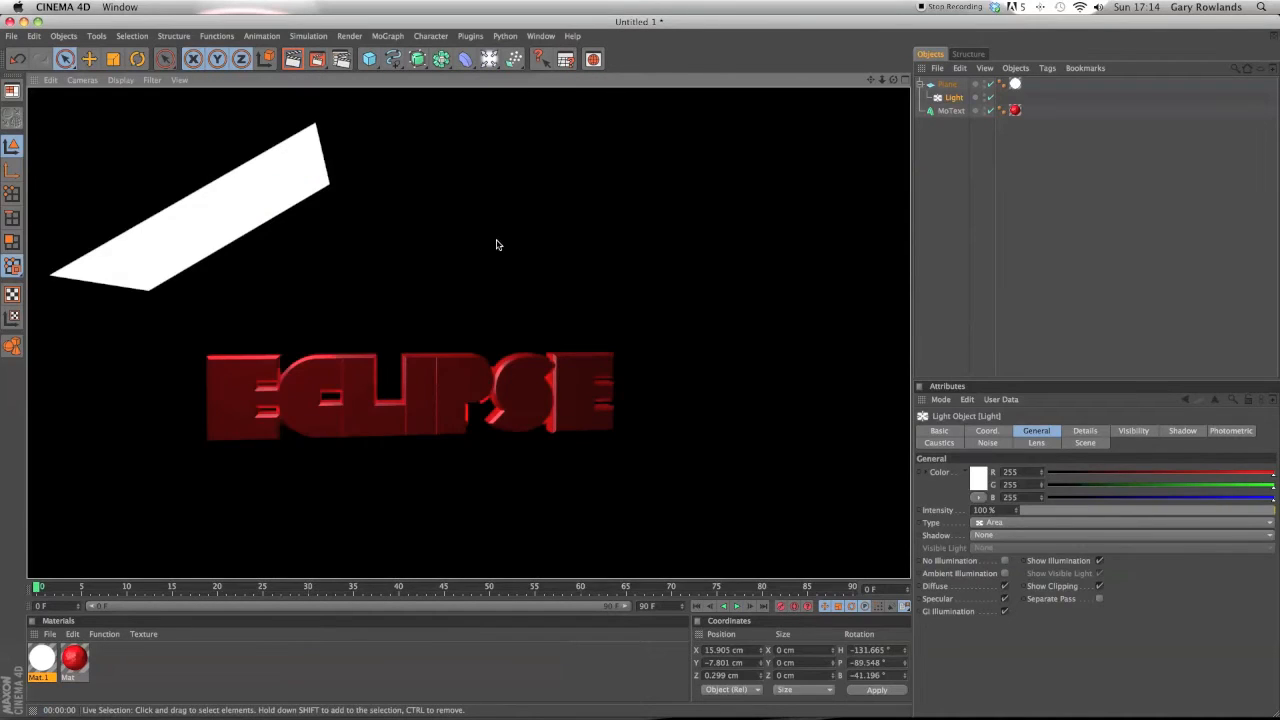
left_click(752, 412)
Add a Compositing tag to the plane and disable its Seen by Camera option.
right_click(949, 91)
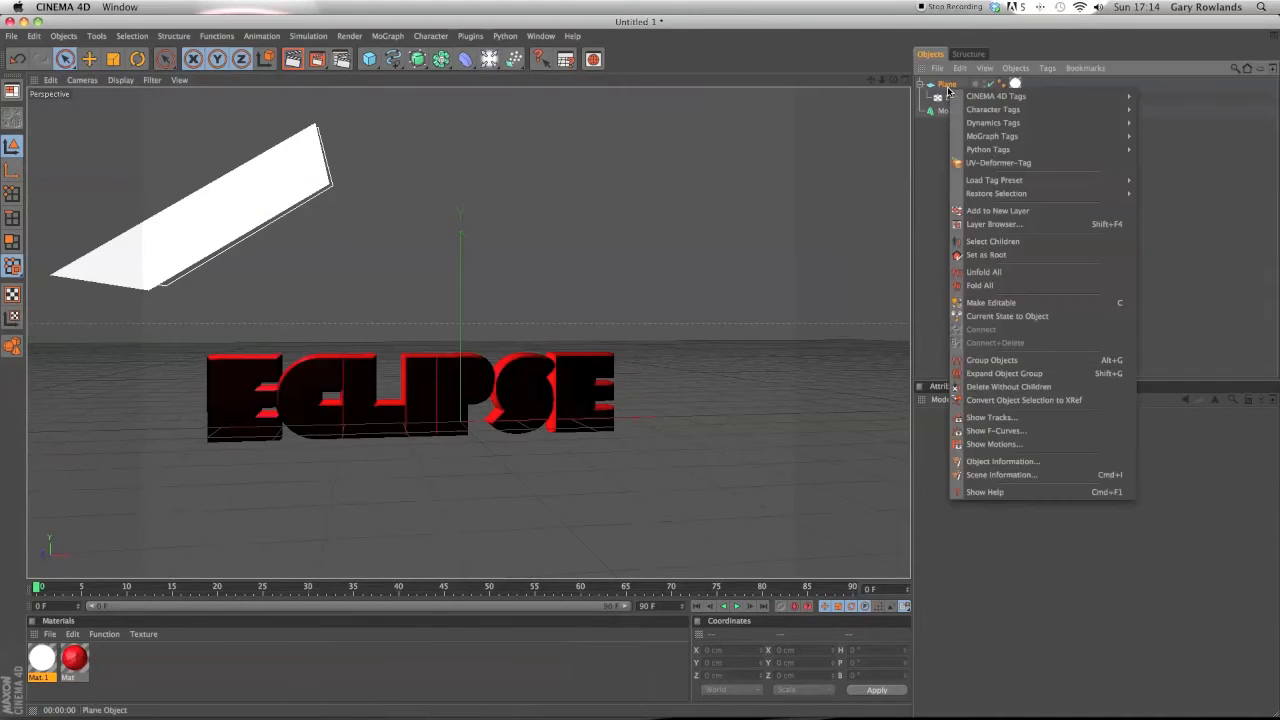
mouse_move(966, 95)
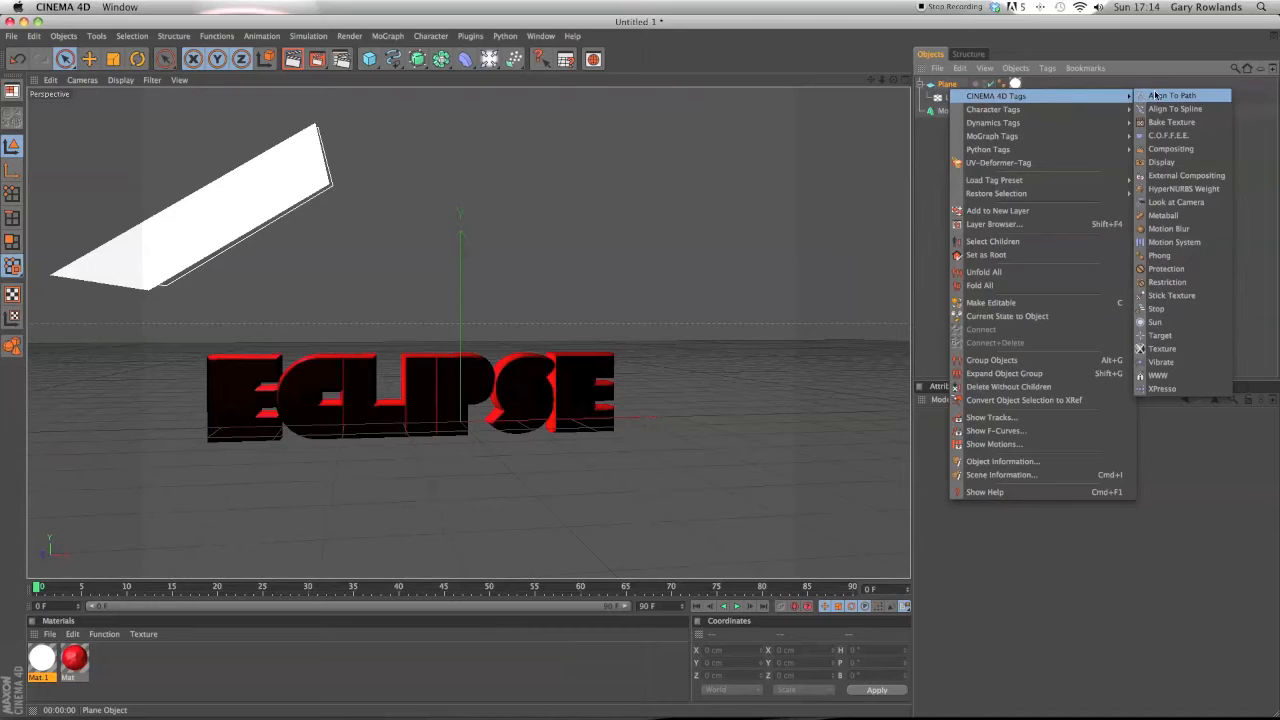
left_click(1182, 149)
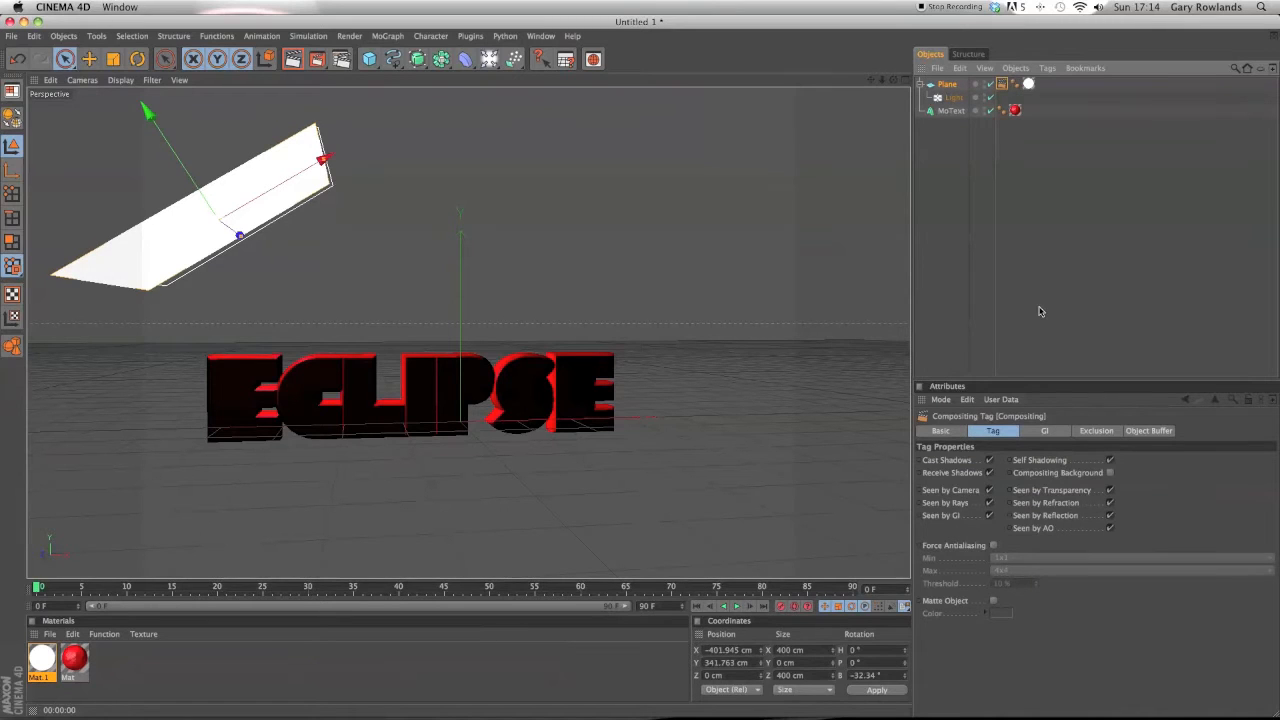
left_click(988, 490)
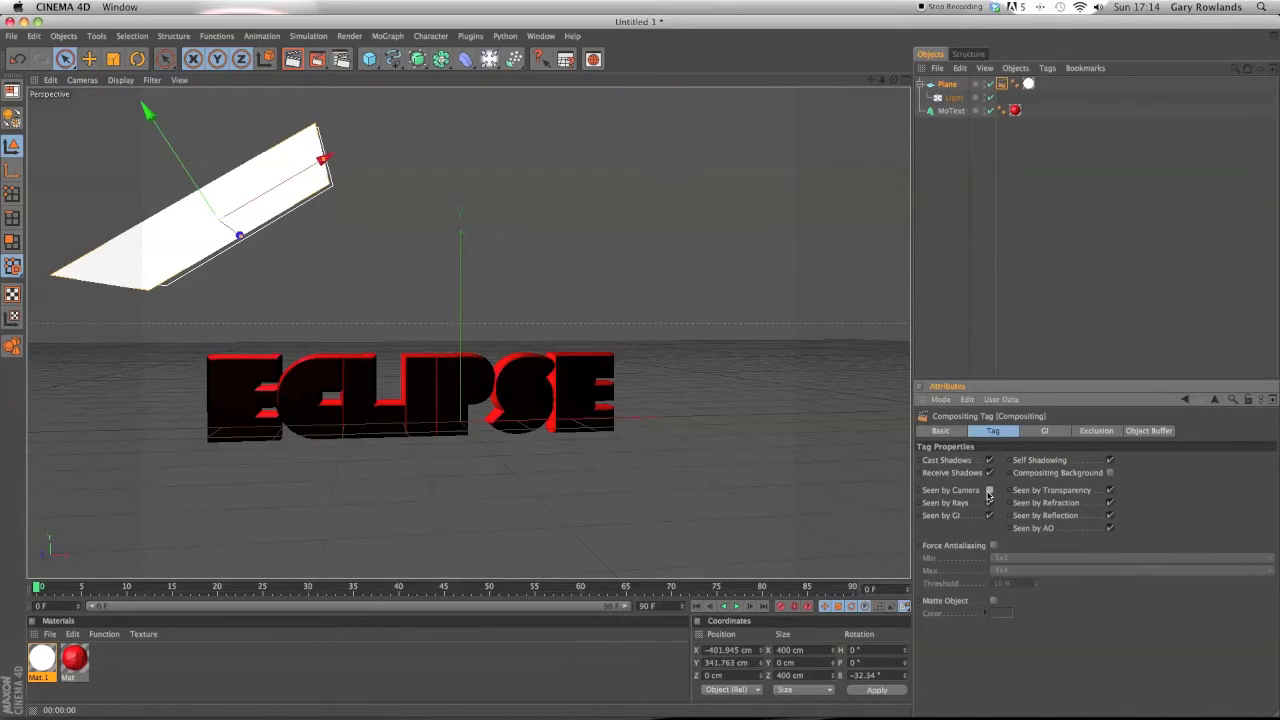
left_click(1000, 231)
Render the active view from two viewing angles to check the scene.
left_click(293, 60)
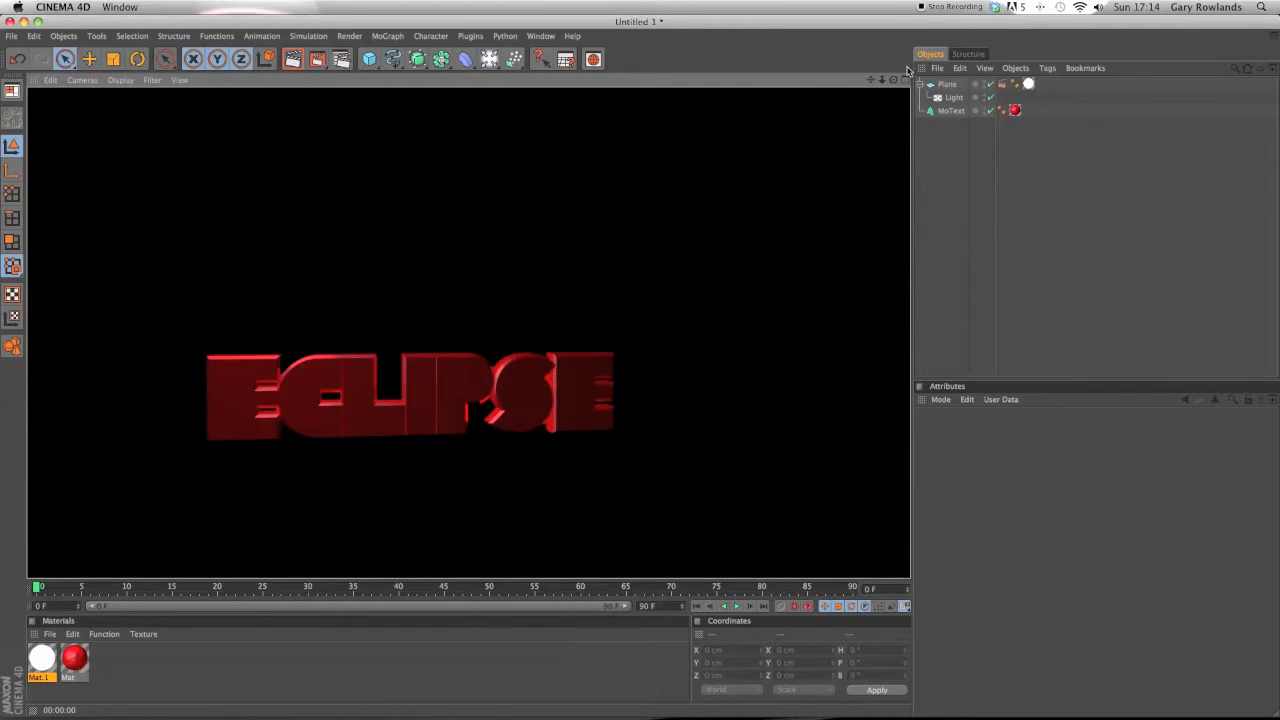
mouse_move(893, 82)
left_mouse_down()
mouse_move(870, 110)
mouse_move(270, 69)
left_mouse_up()
left_click(296, 61)
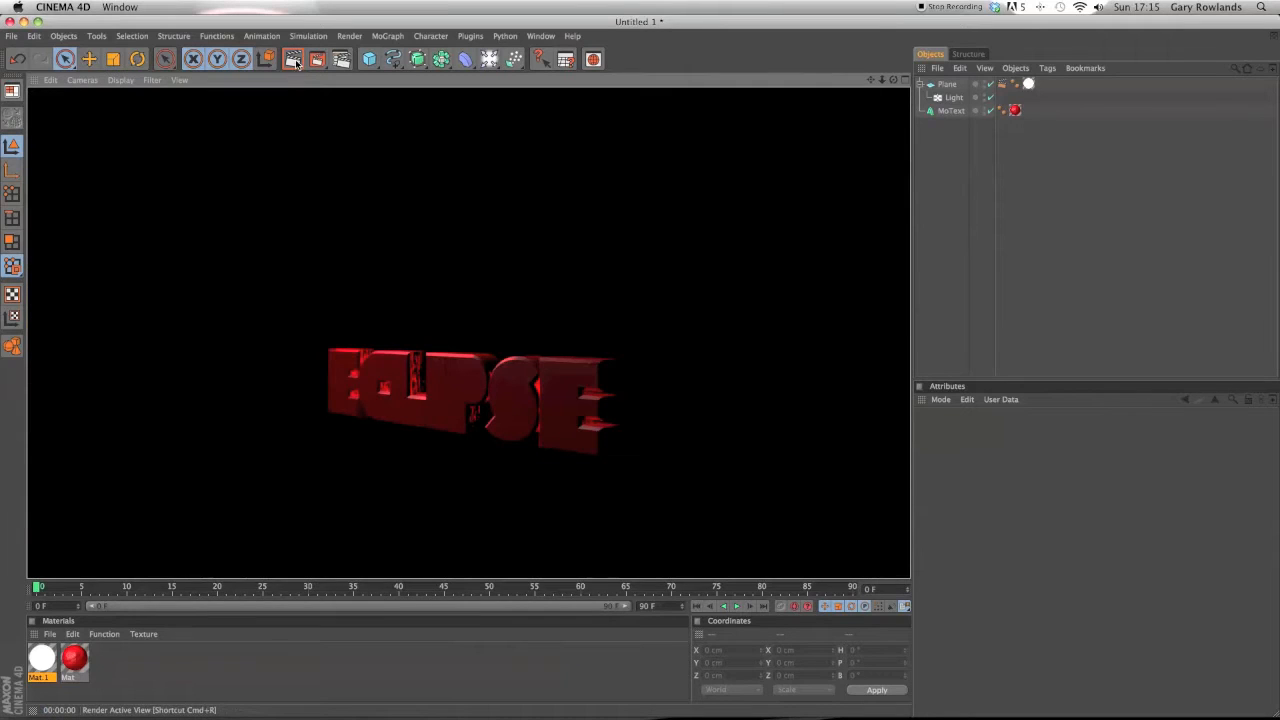
left_click(375, 169)
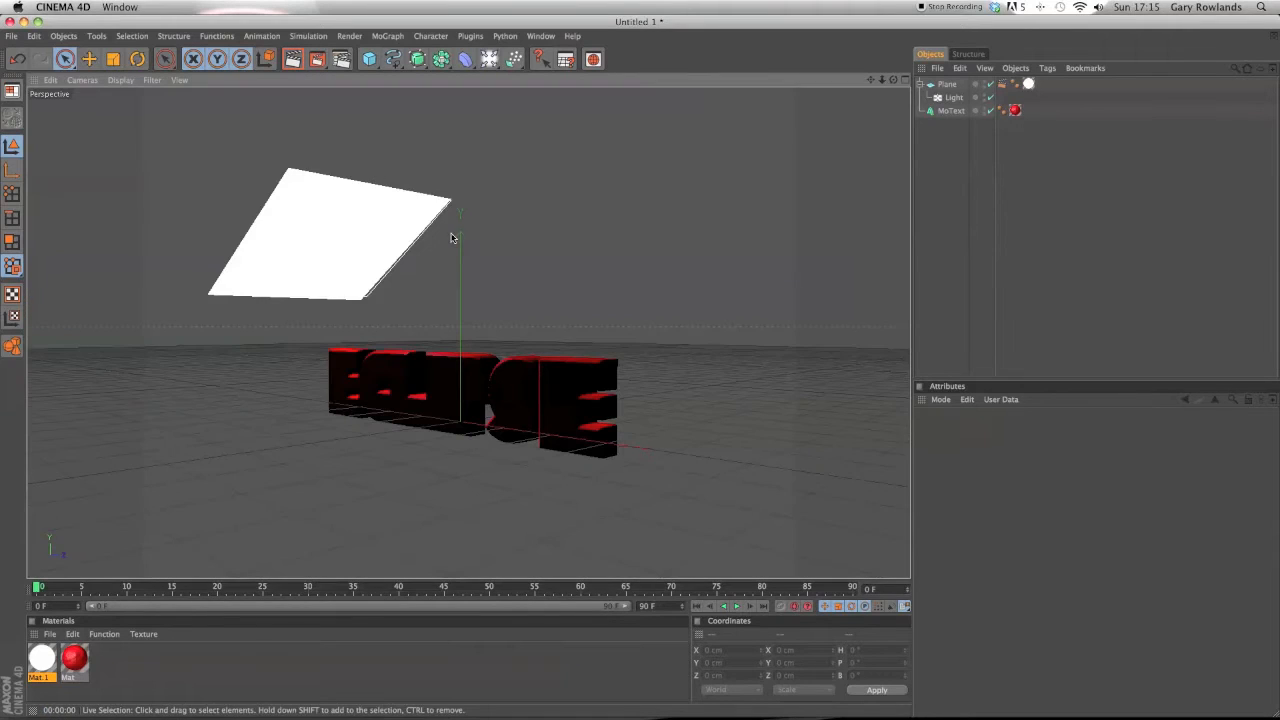
Duplicate the plane with its light and move the copy right of the text, to about X 327 cm, Y 217 cm.
left_click(947, 84)
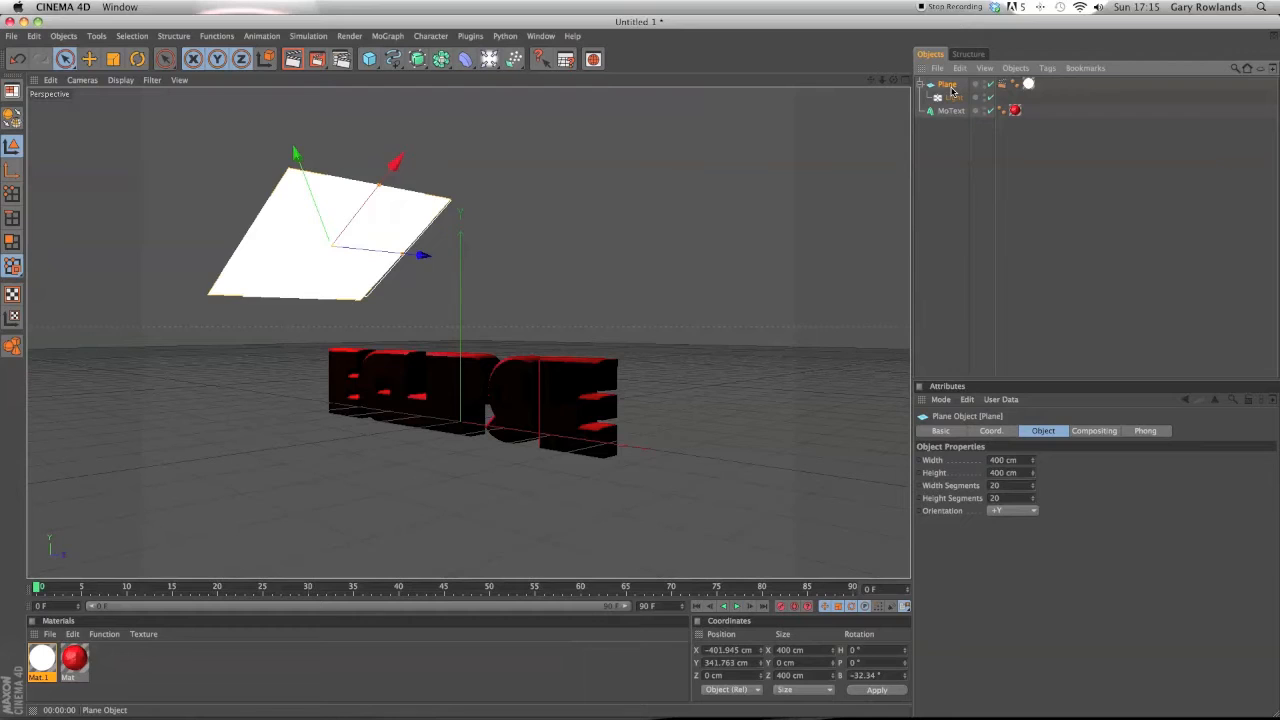
key("super+c")
key("super+v")
left_click_drag(317, 209, 622, 263)
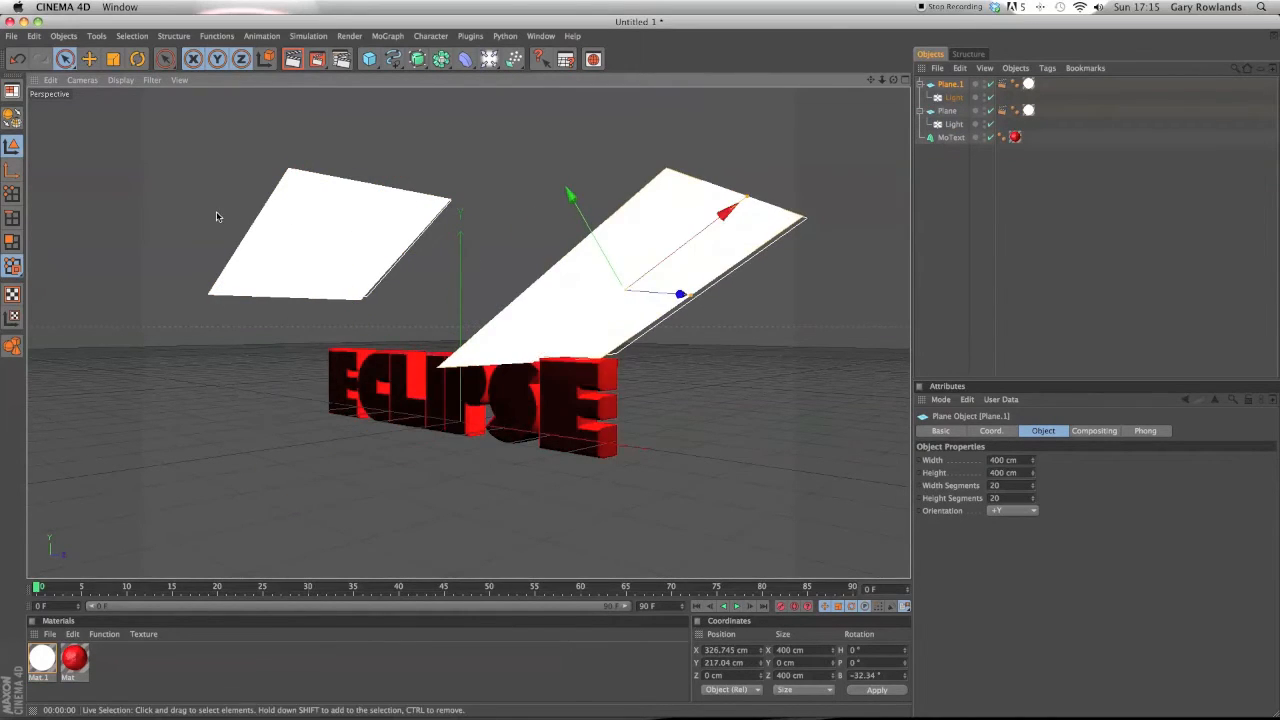
Rotate the copied plane's bank to about 50°.
left_click(137, 59)
left_click_drag(676, 206, 727, 309)
left_click(64, 59)
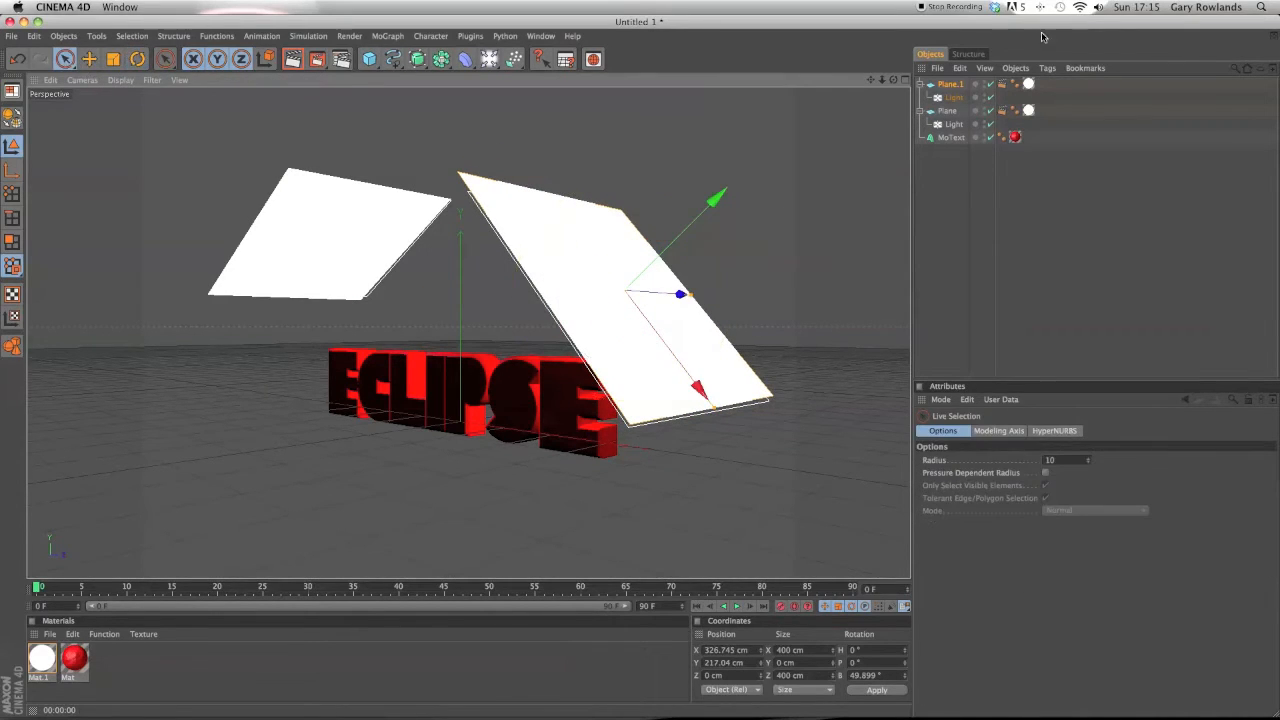
Move the copied plane to about X 399 cm, Y 271 cm and Z -89 cm.
left_click_drag(893, 79, 870, 95)
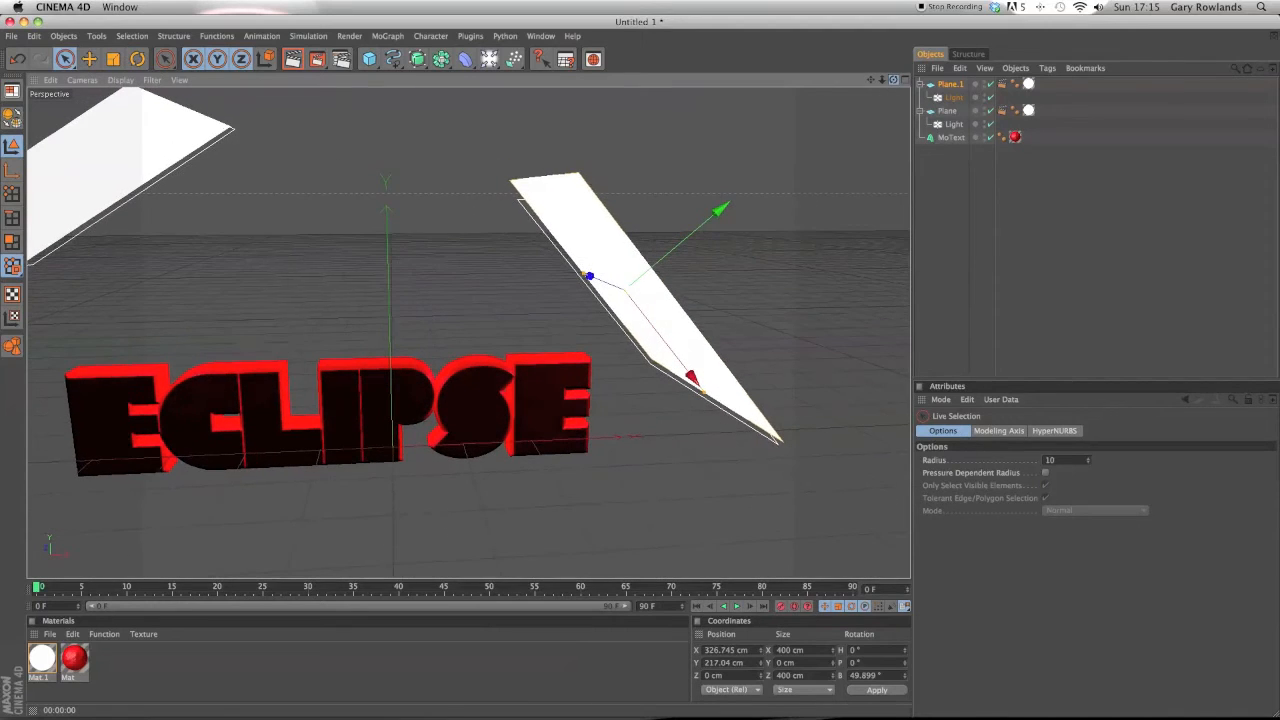
left_click_drag(690, 377, 633, 301)
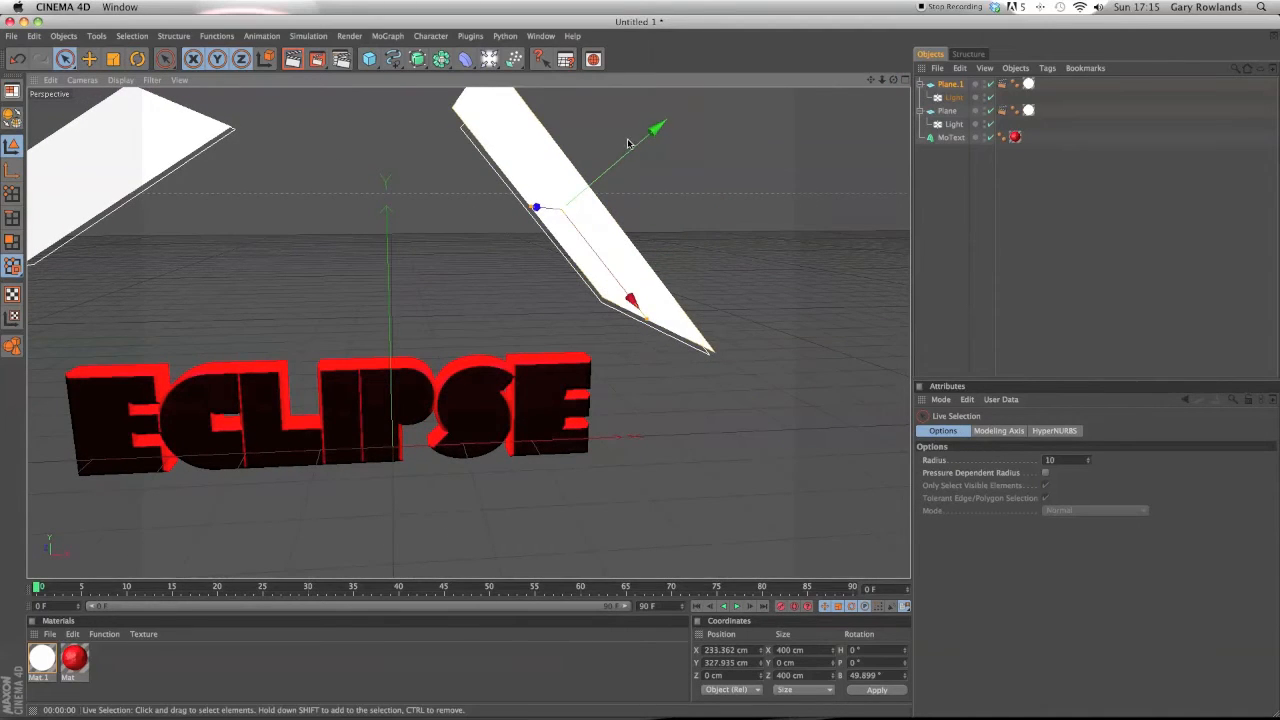
left_click_drag(628, 143, 673, 104)
left_click_drag(606, 202, 660, 245)
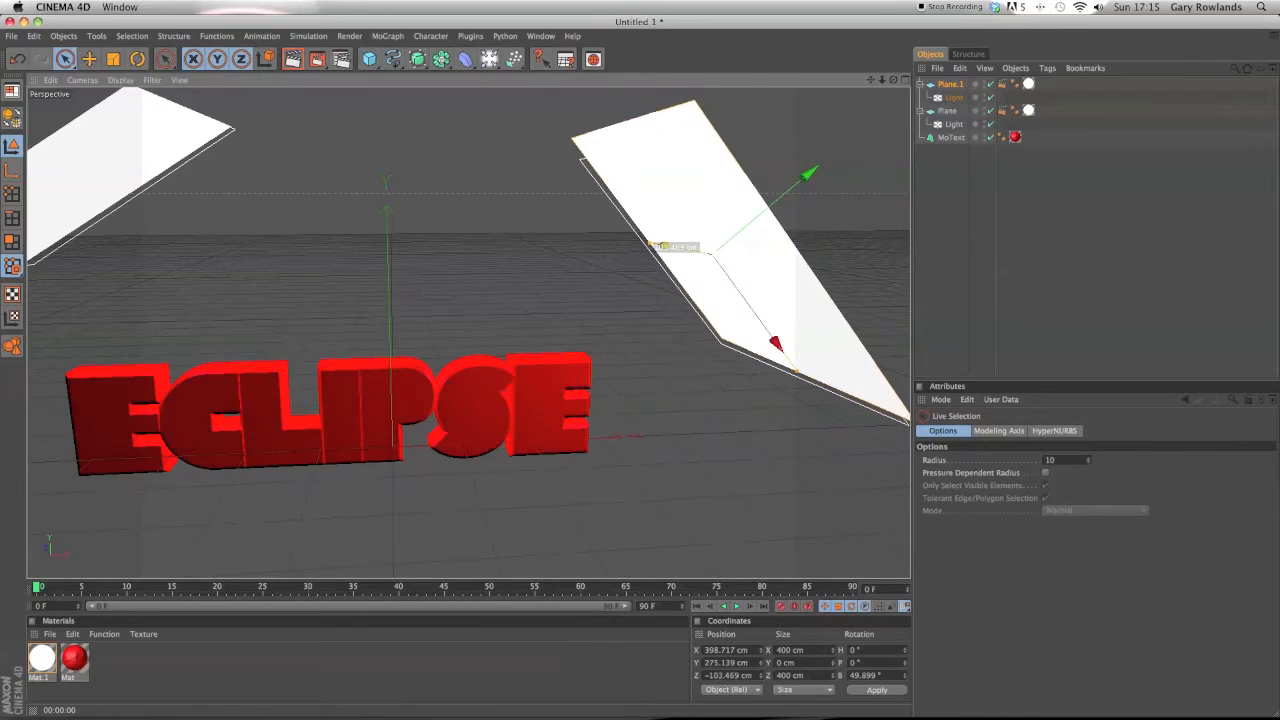
left_click_drag(893, 81, 922, 68)
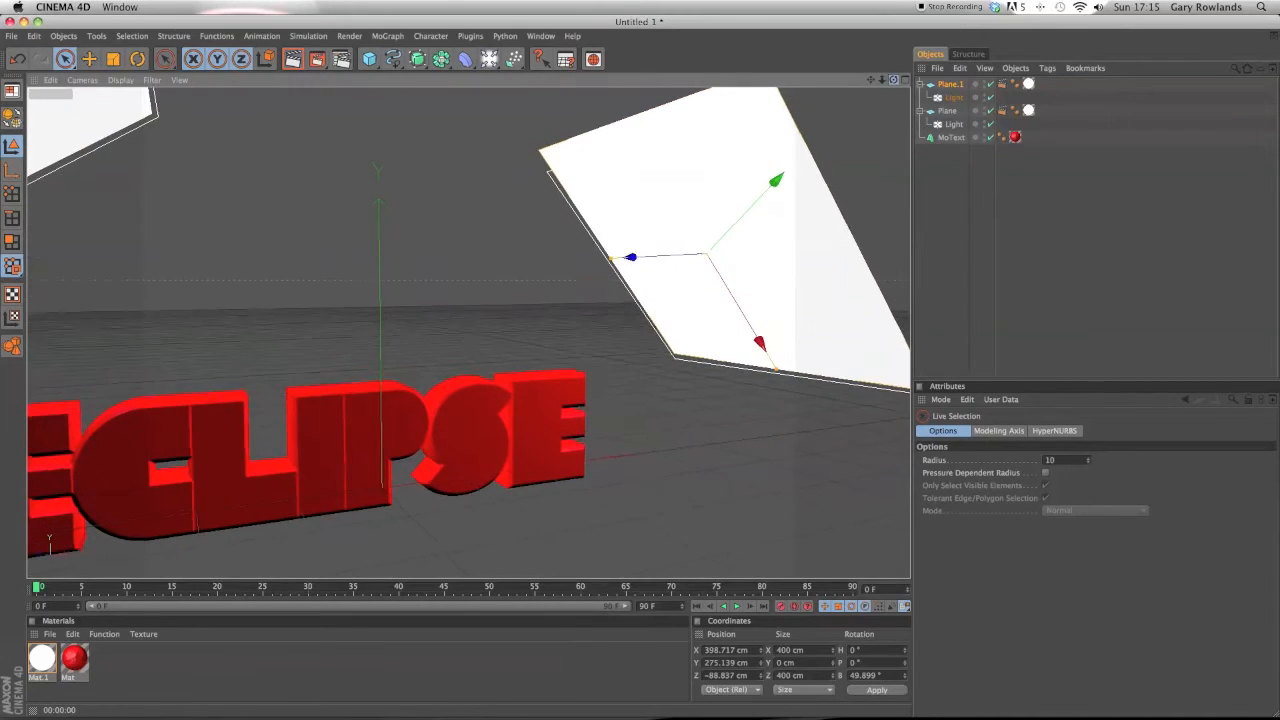
mouse_move(2, 717)
left_click(189, 534)
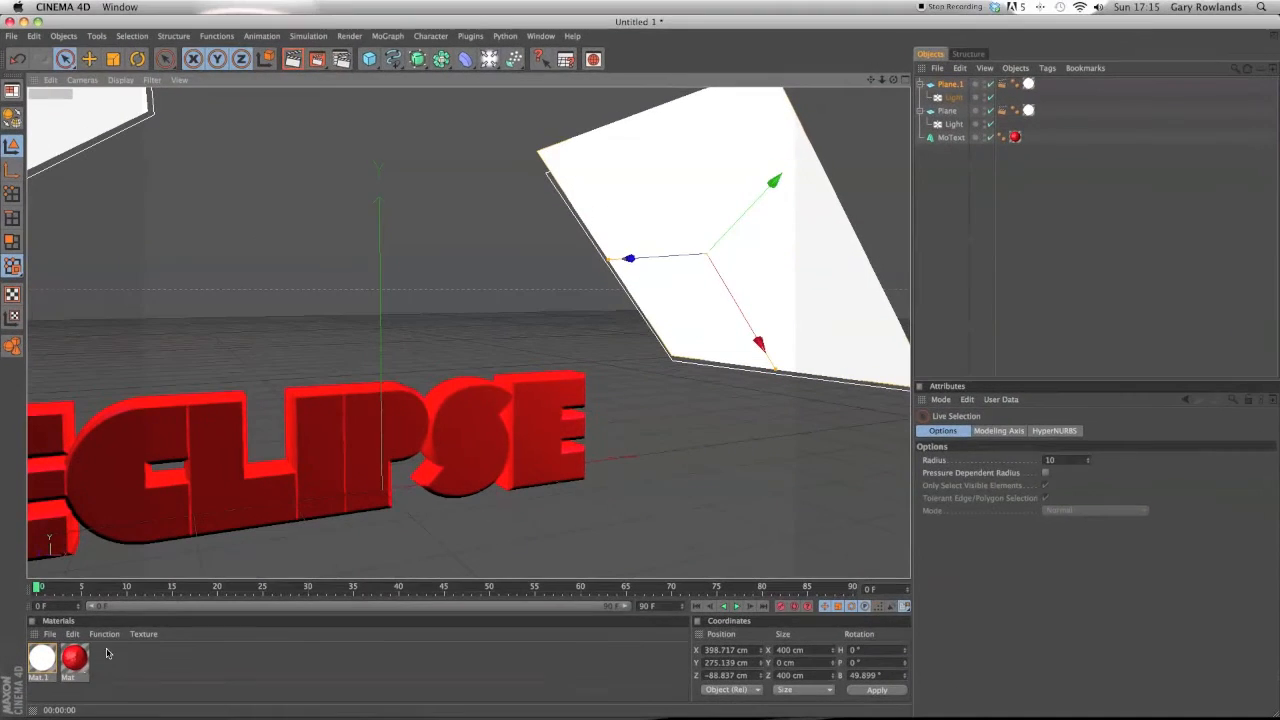
Change the red material's bump texture to the Marble surface shader.
double_click(74, 657)
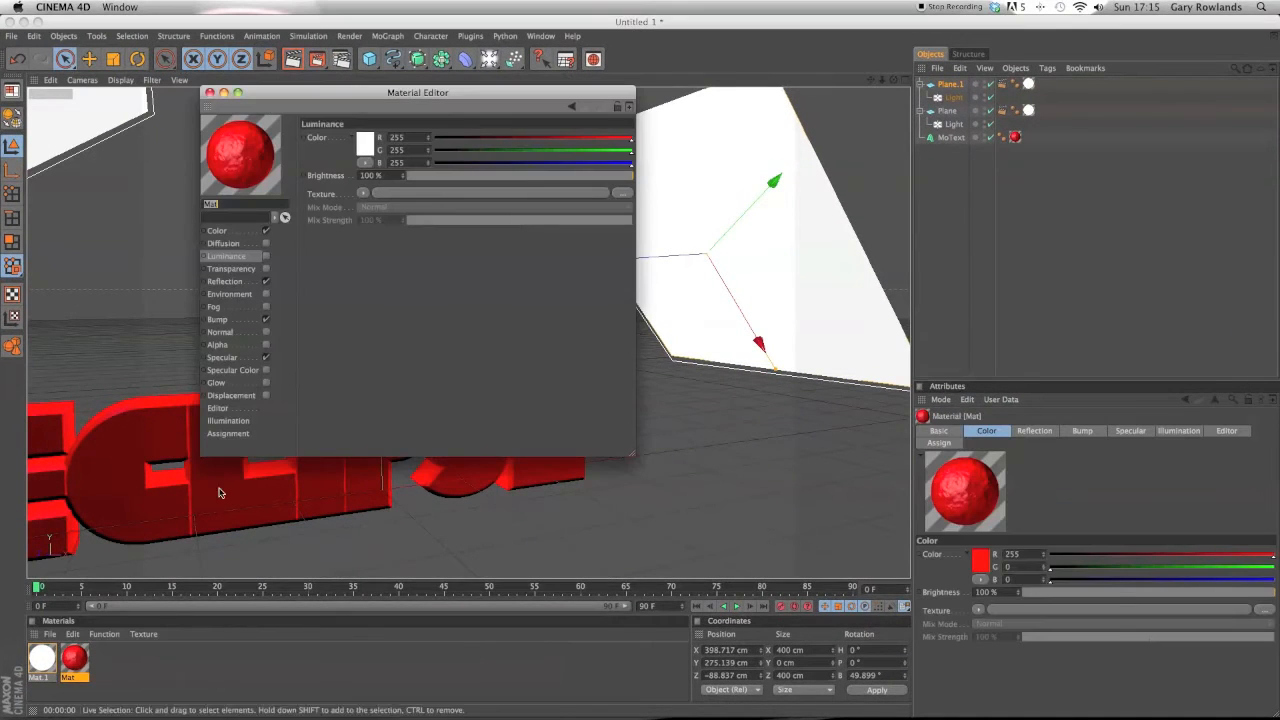
left_click(217, 320)
left_click(358, 167)
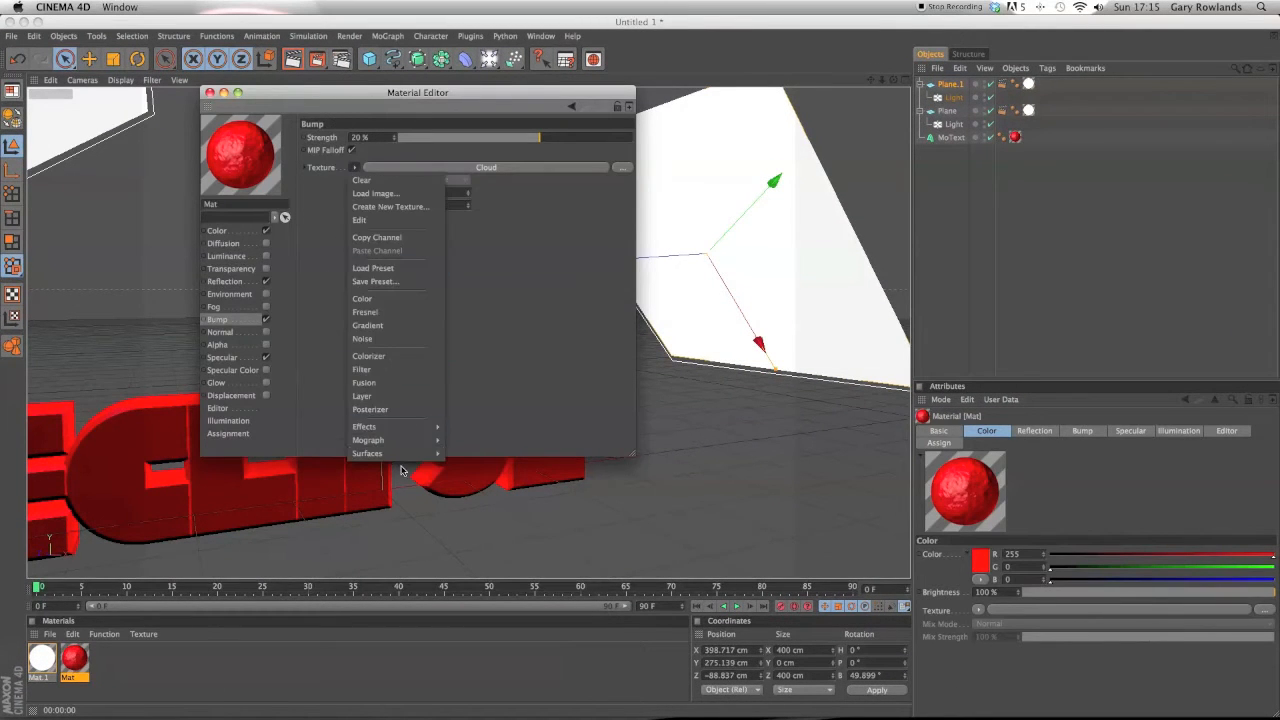
mouse_move(392, 449)
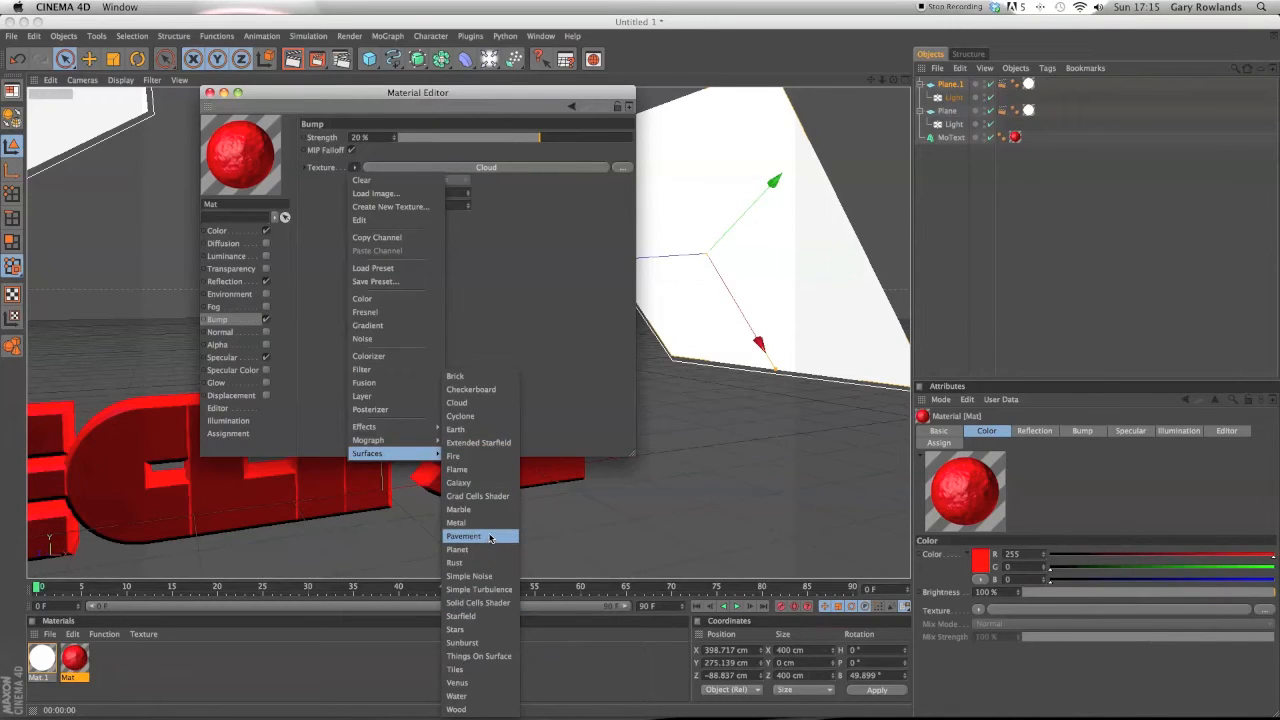
left_click(468, 510)
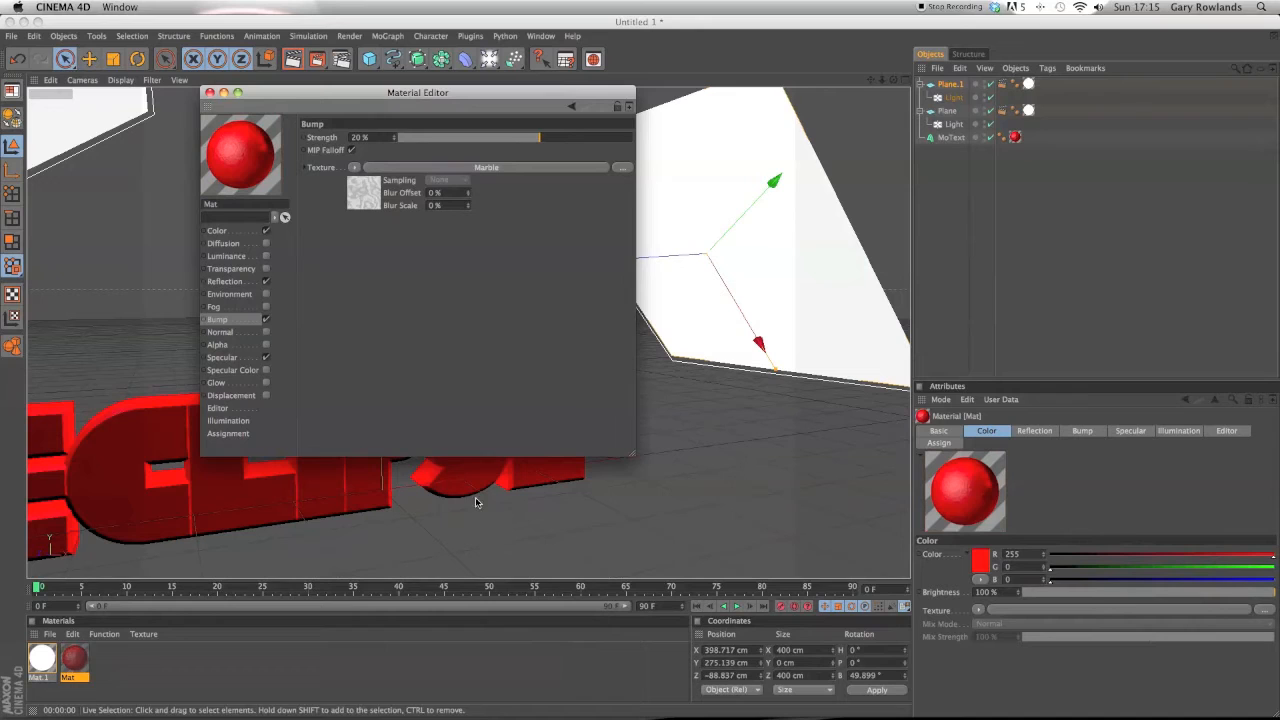
left_click(209, 92)
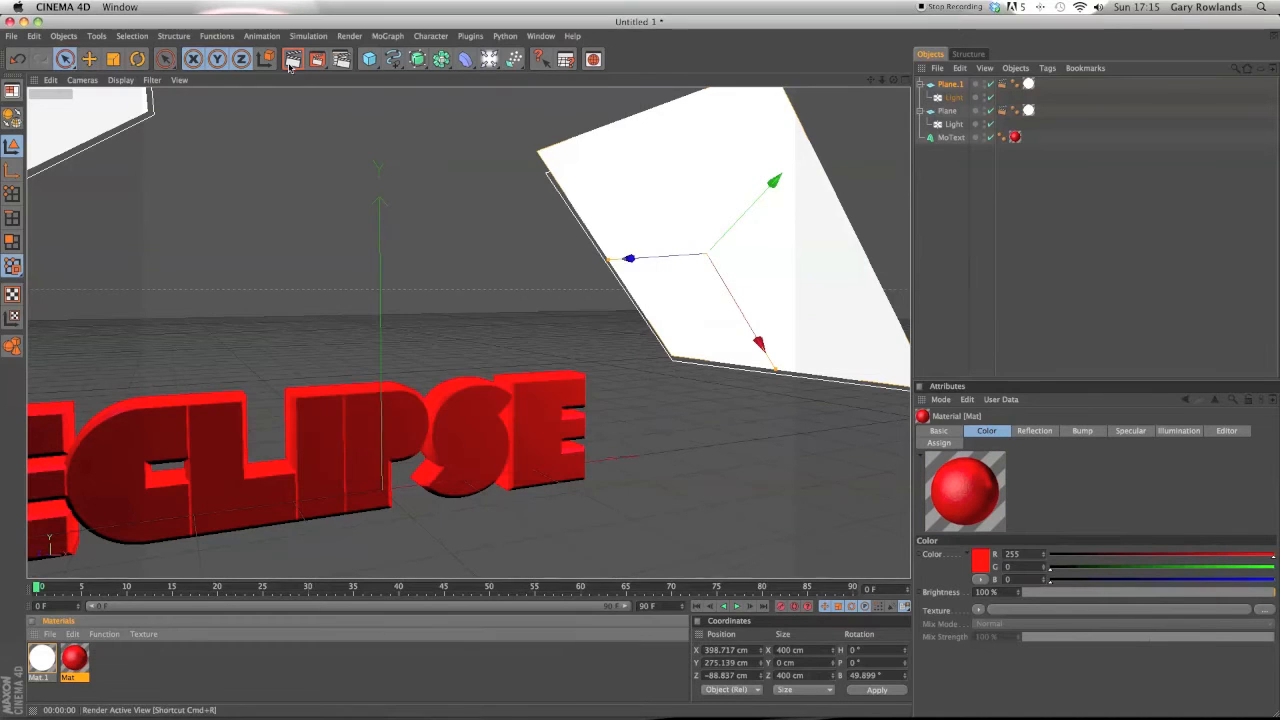
Render the active view to preview the text with both lights, from the original and a wider angle.
left_click(292, 59)
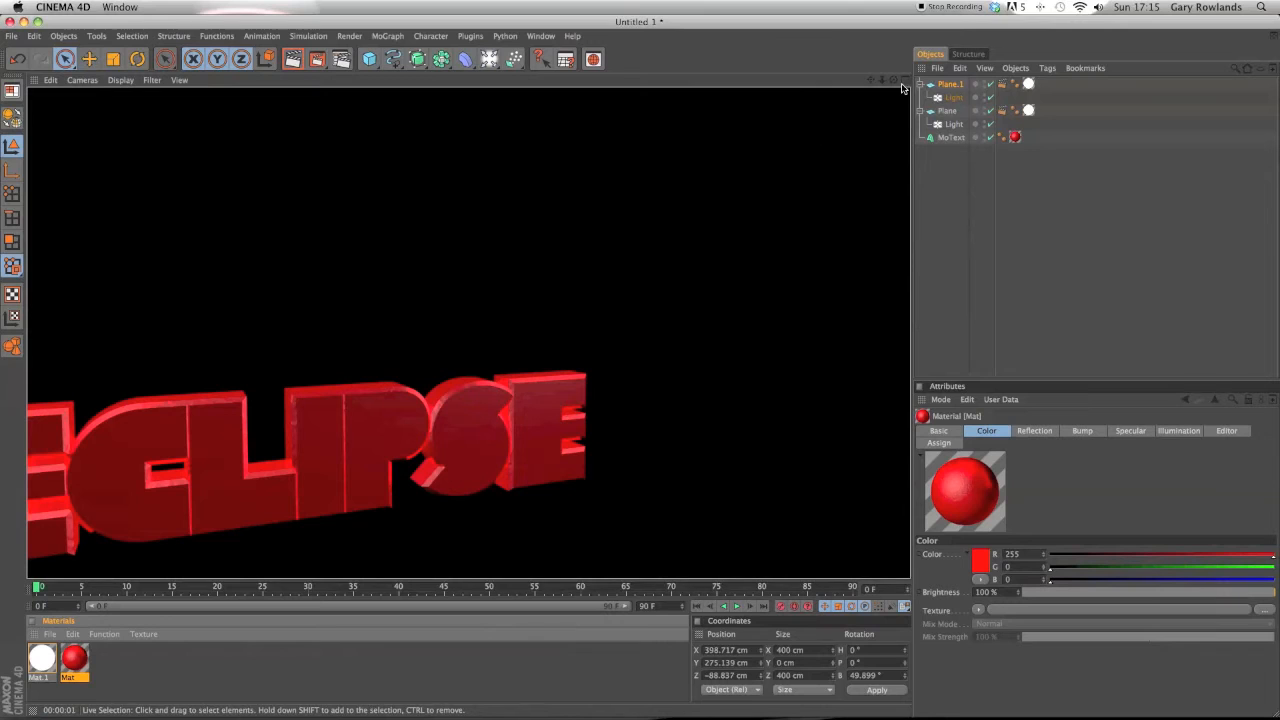
left_click_drag(870, 80, 1007, 5)
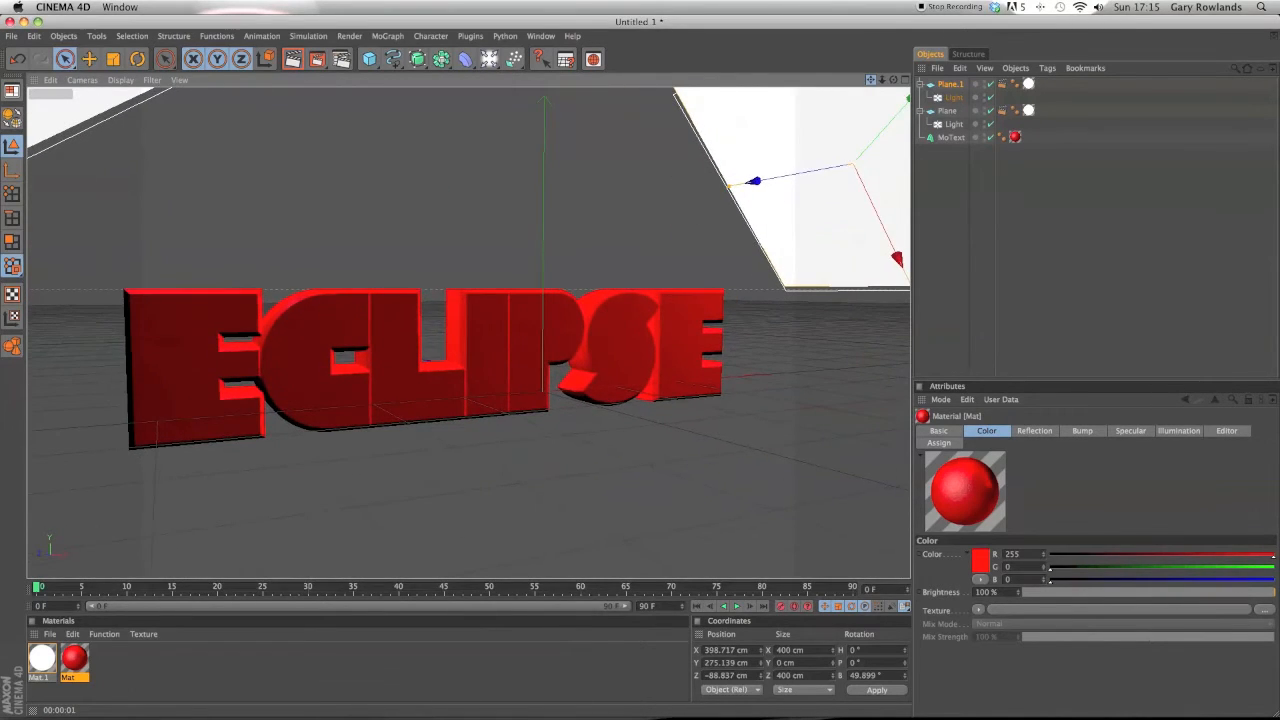
left_click(291, 62)
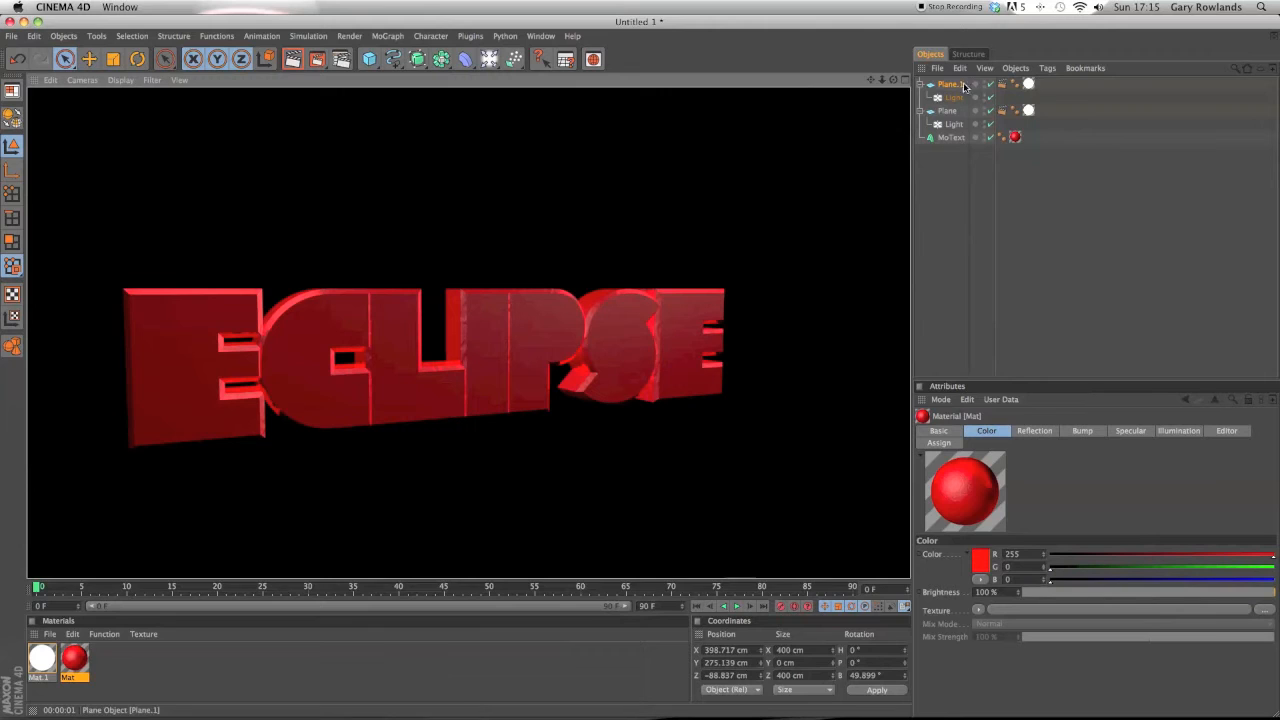
left_click(894, 80)
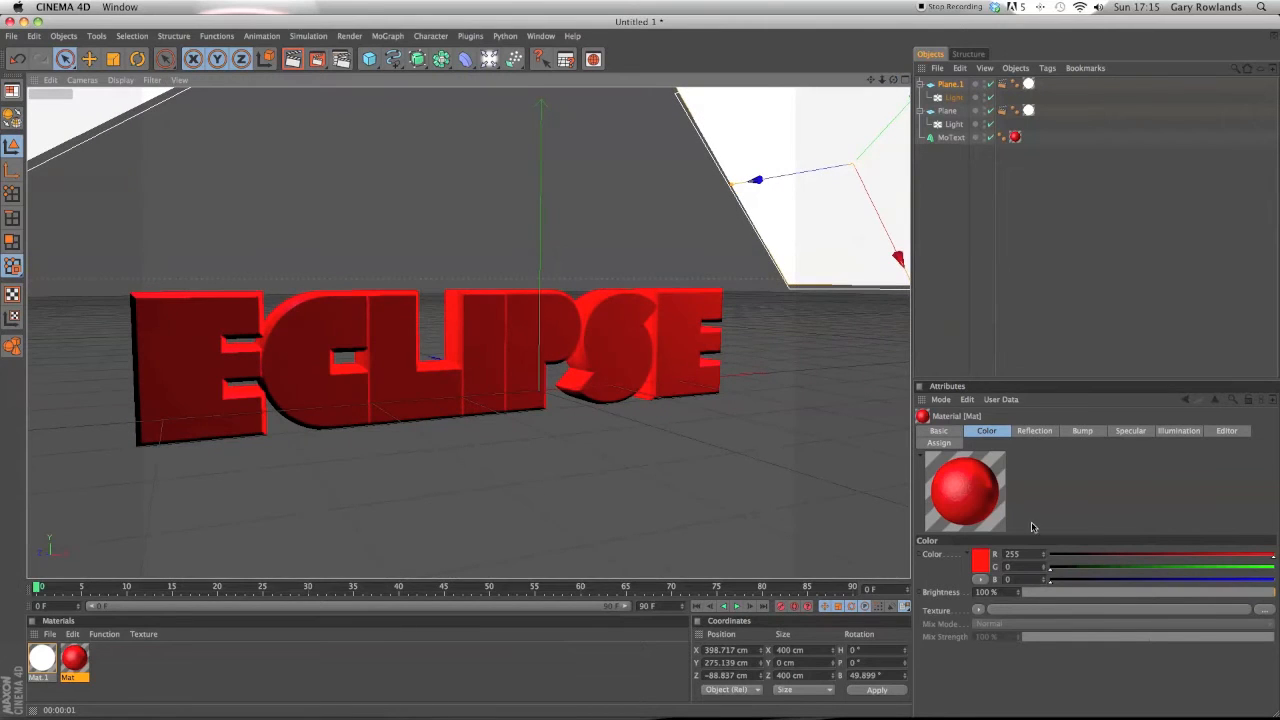
Make the MoText object editable and expand its hierarchy down to the individual letter objects.
left_click(950, 137)
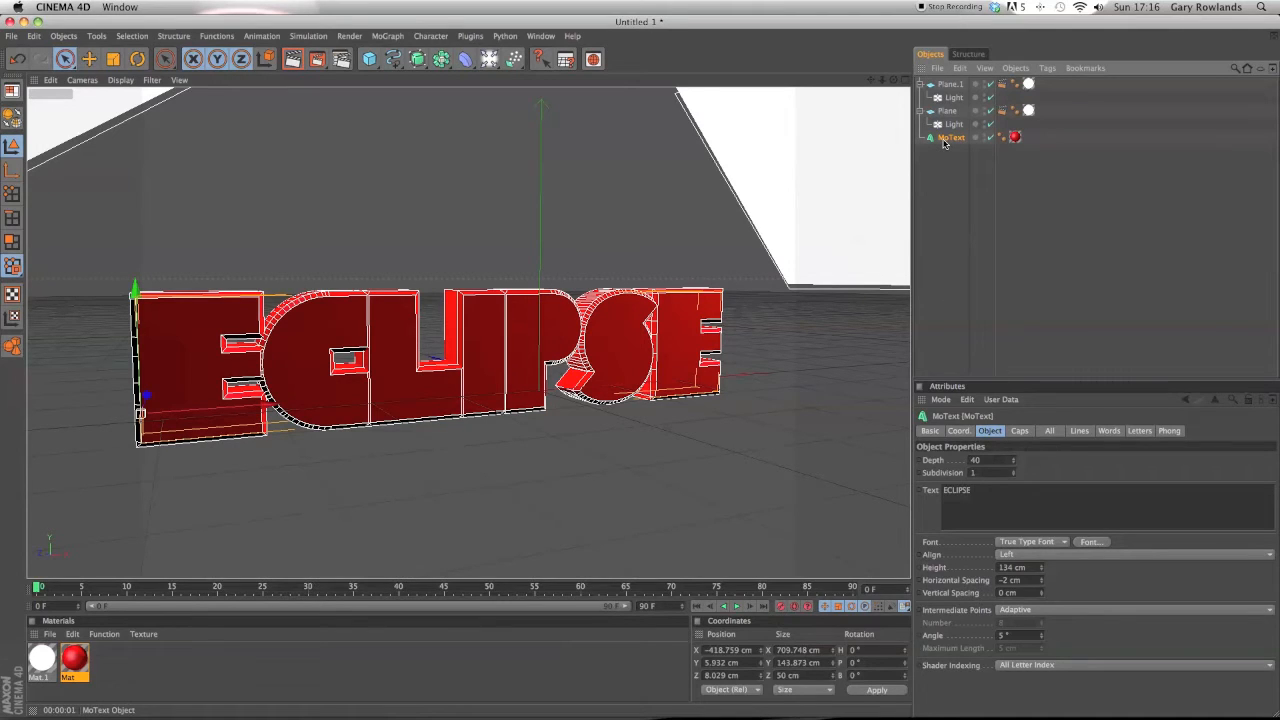
key("c")
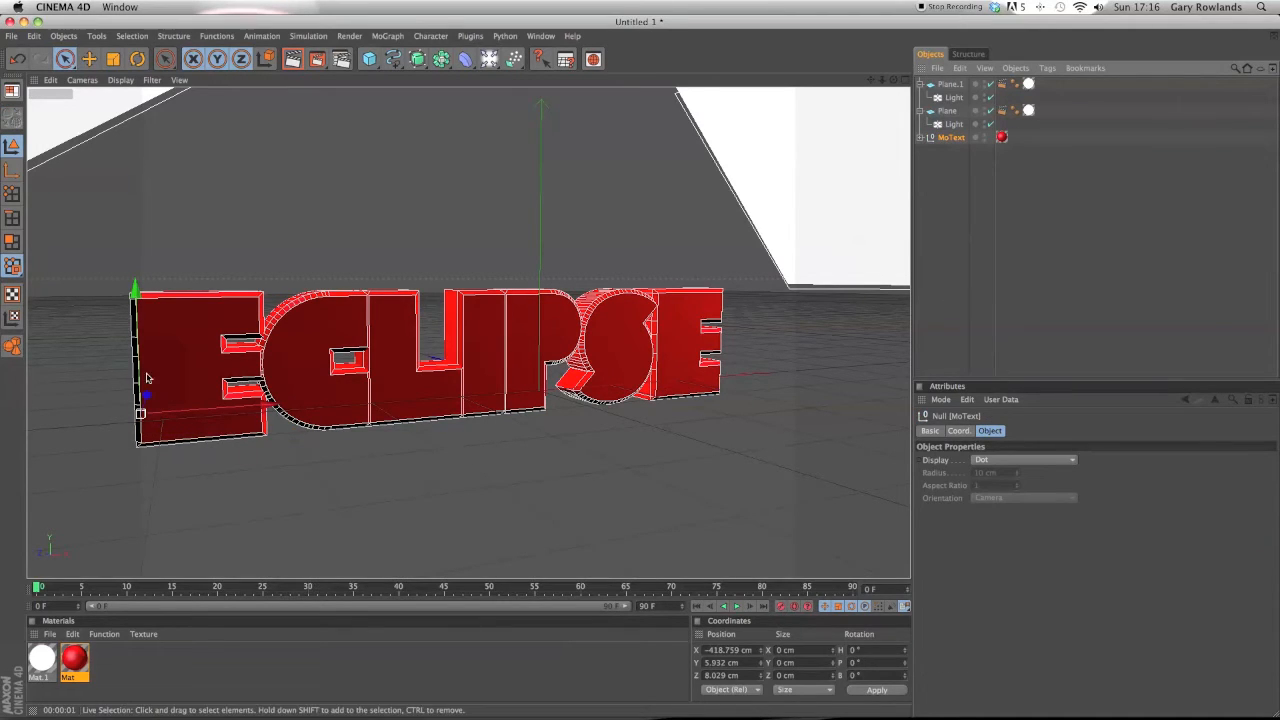
left_click(920, 138)
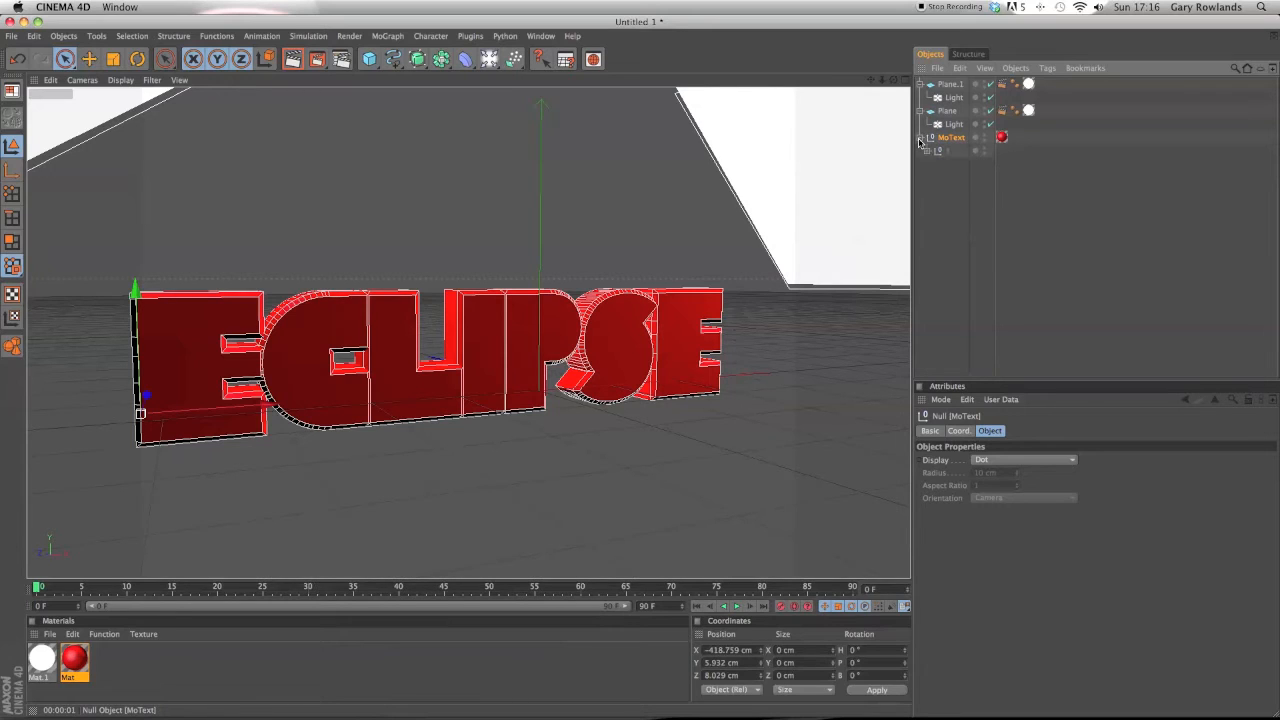
left_click(927, 150)
left_click(934, 164)
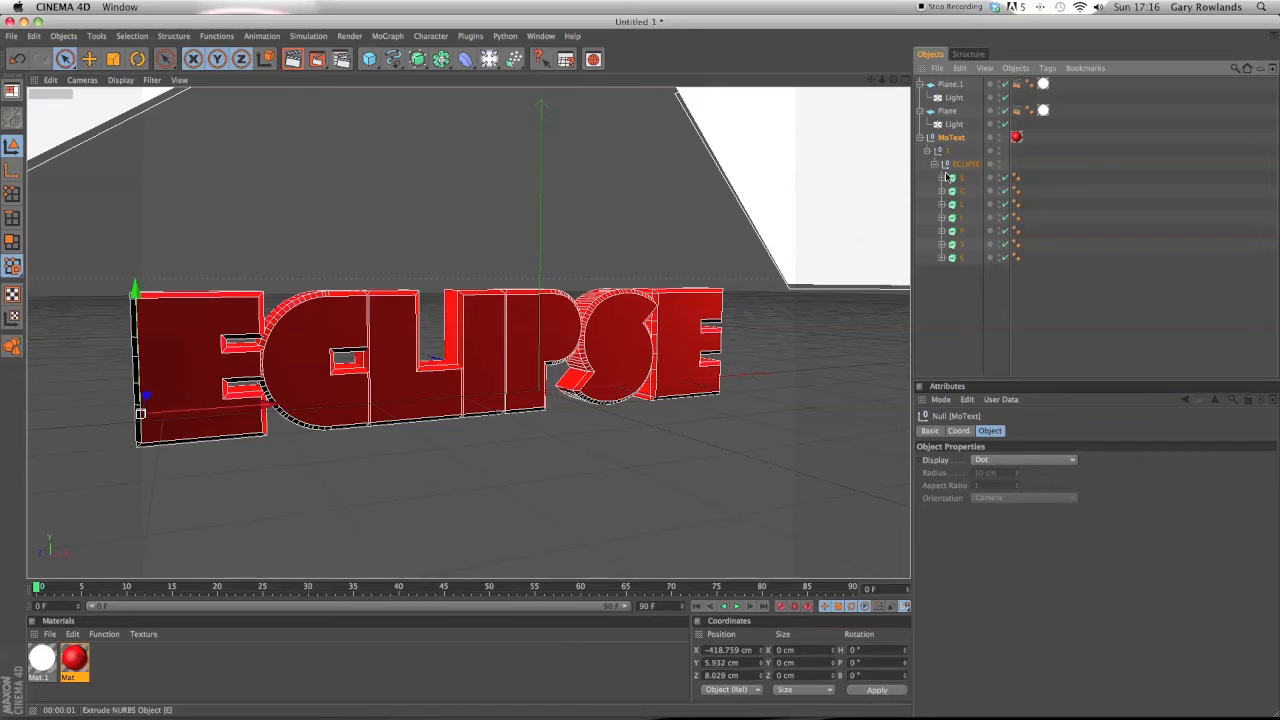
Rotate the first E letter to about H 26°, P 26° and B -4°.
left_click(950, 177)
left_click(958, 190)
left_click(960, 204)
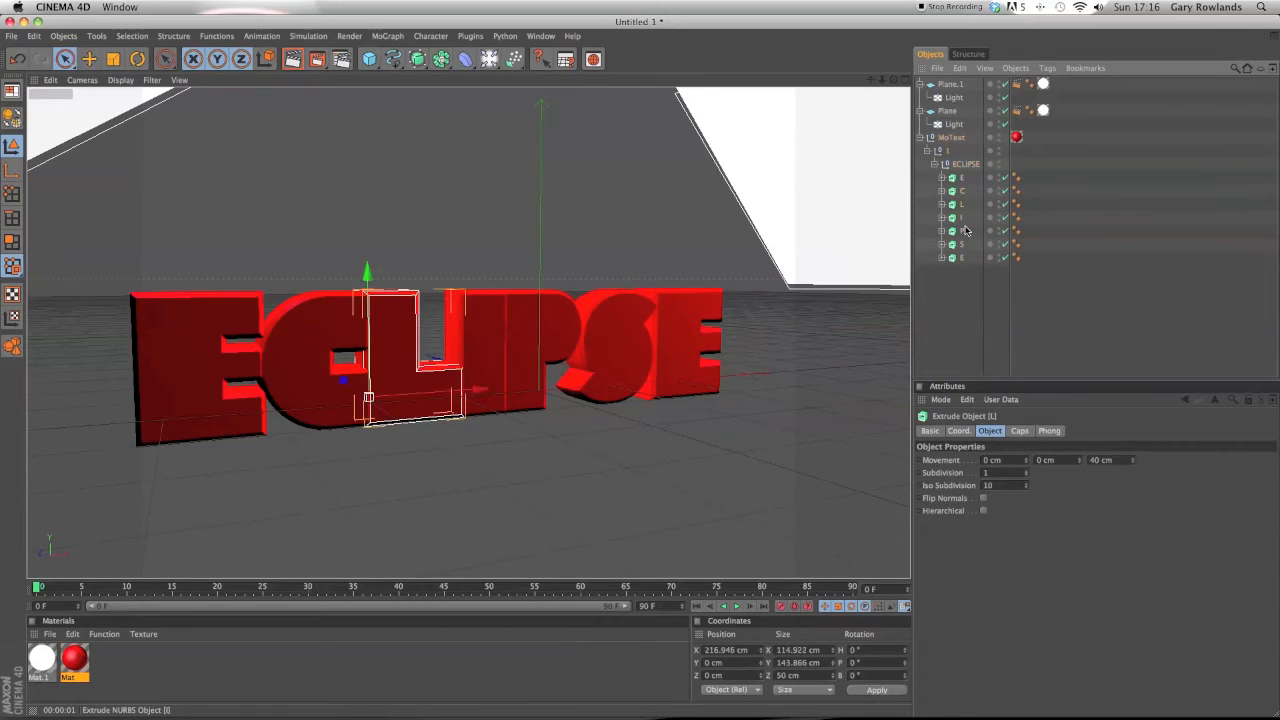
left_click(960, 230)
left_click(964, 244)
left_click(963, 257)
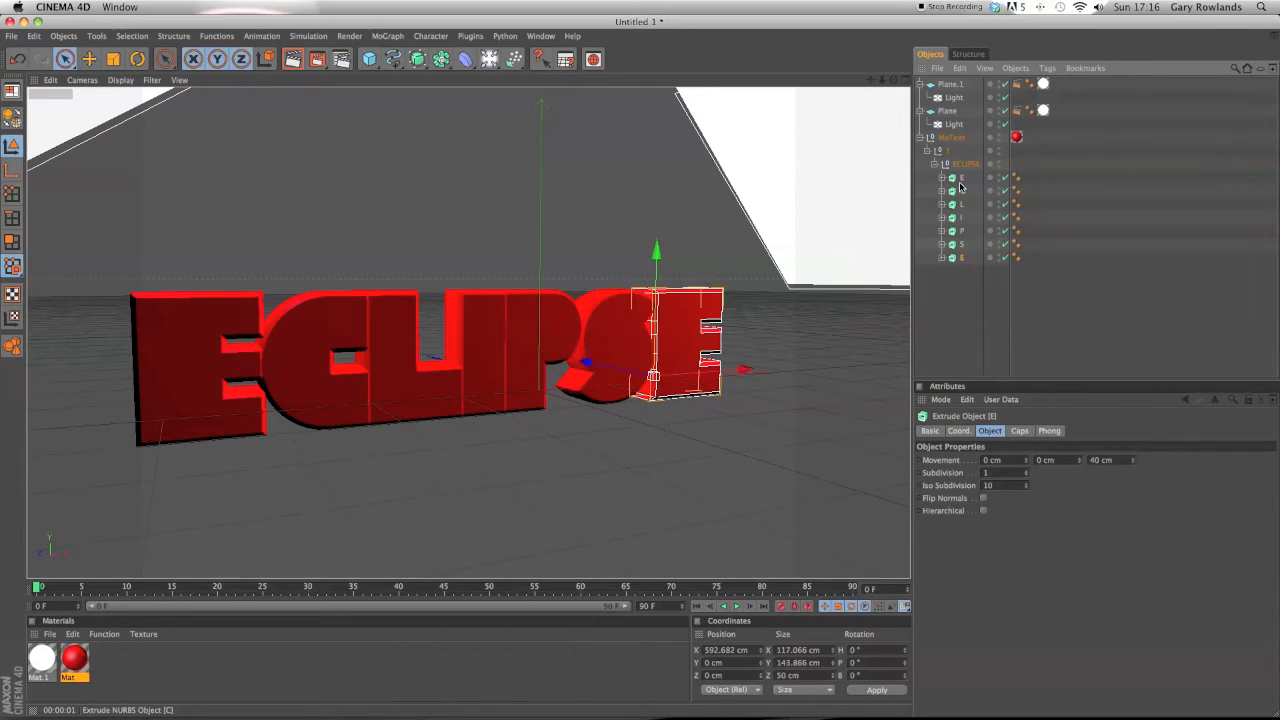
left_click(959, 182)
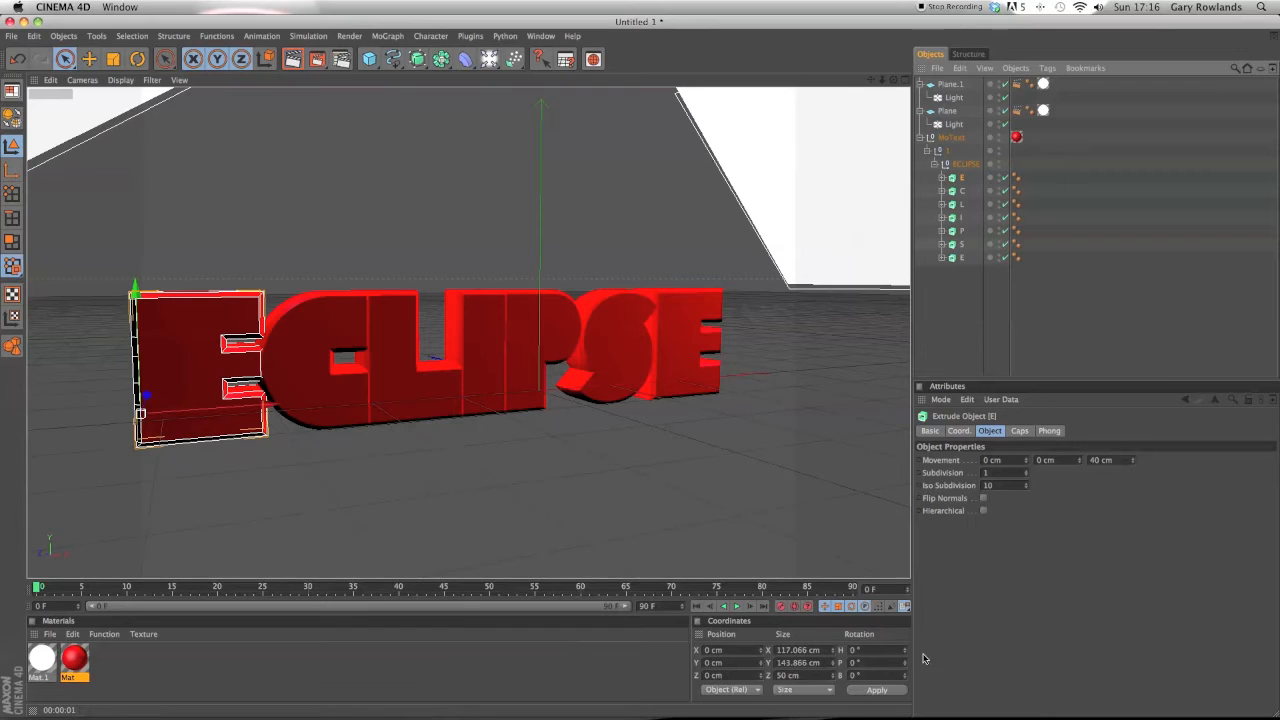
left_click_drag(906, 655, 906, 667)
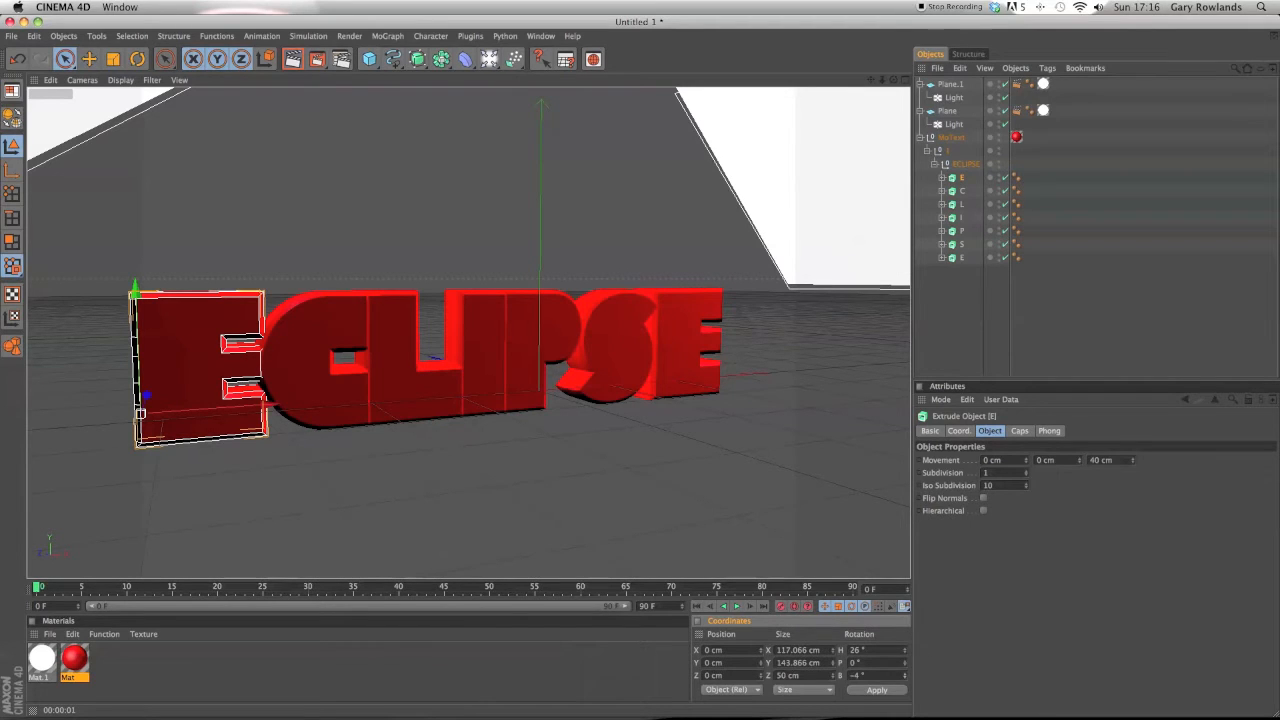
left_click(884, 691)
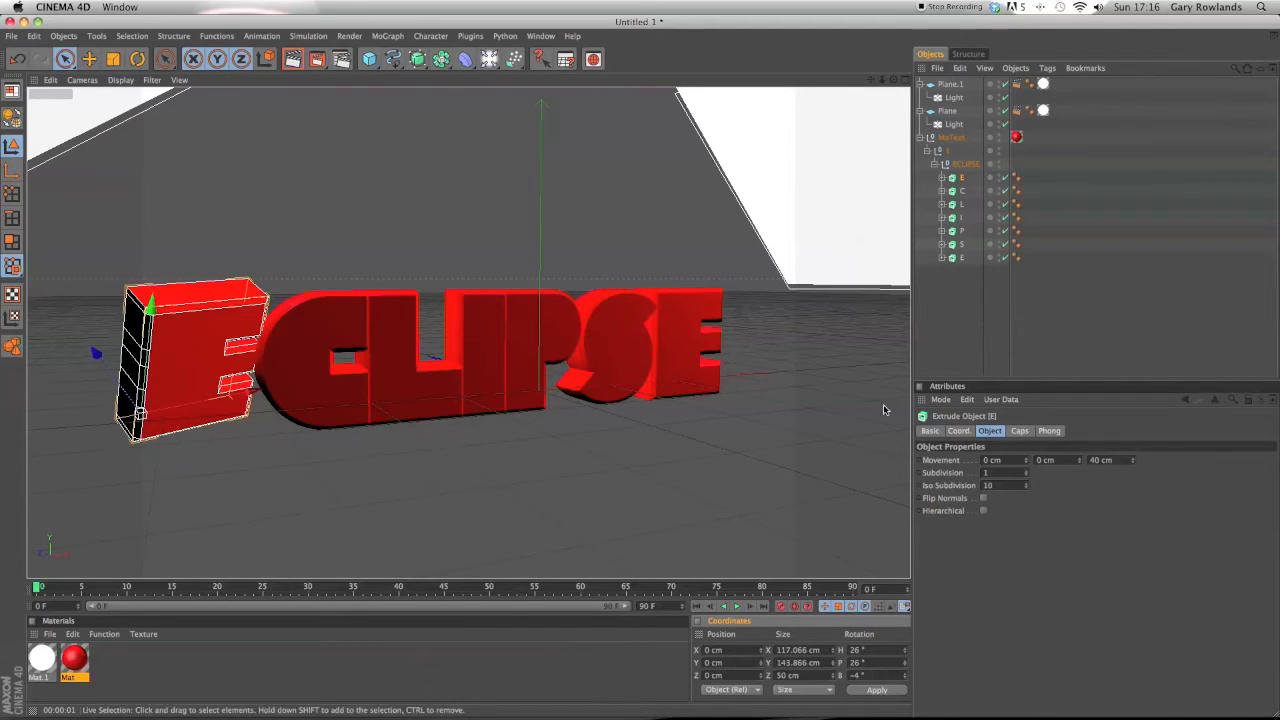
Rotate the C letter to about H -10°, P -31° and B 9°.
left_click(963, 190)
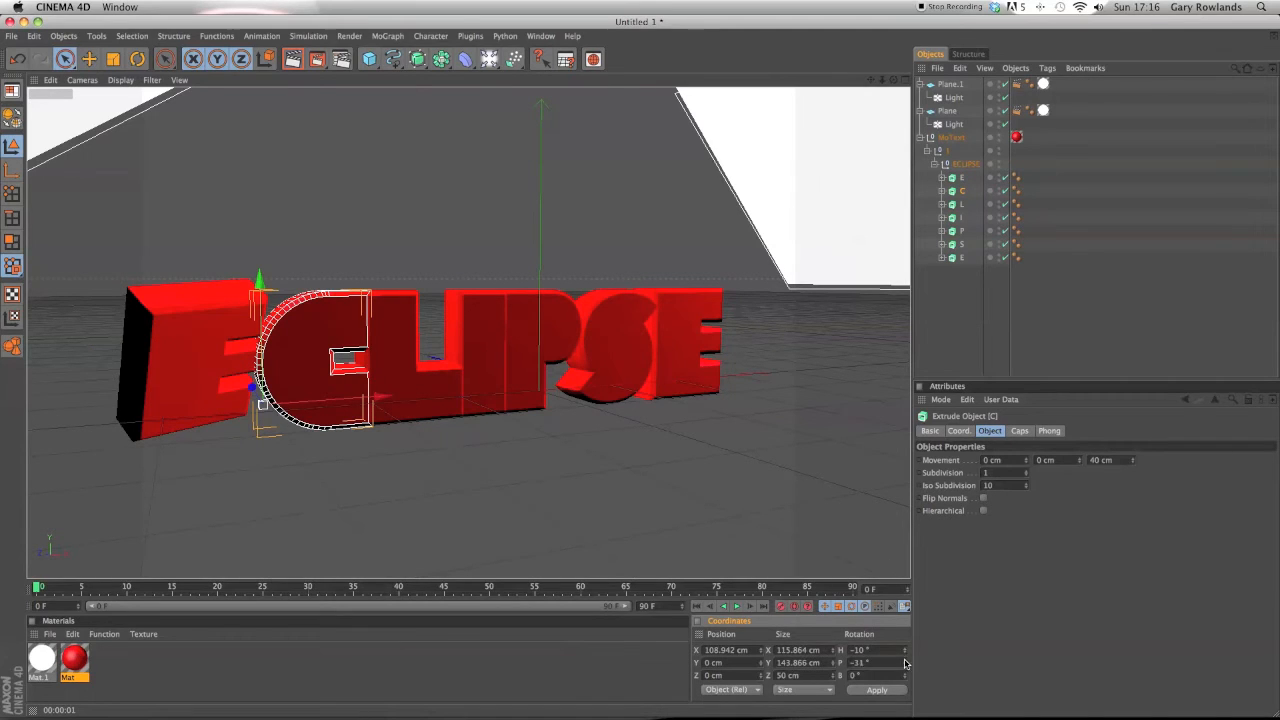
left_click(901, 690)
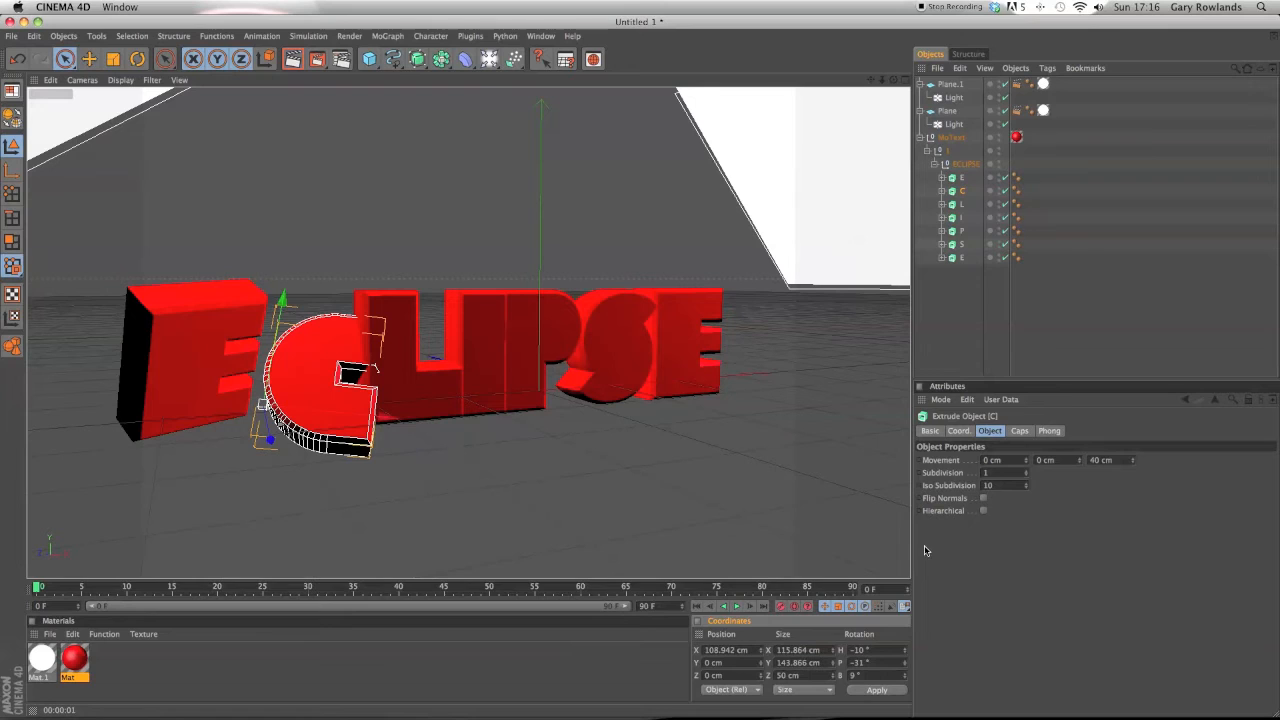
Rotate the L letter to about H 7°, P -14° and B -1°.
left_click(964, 205)
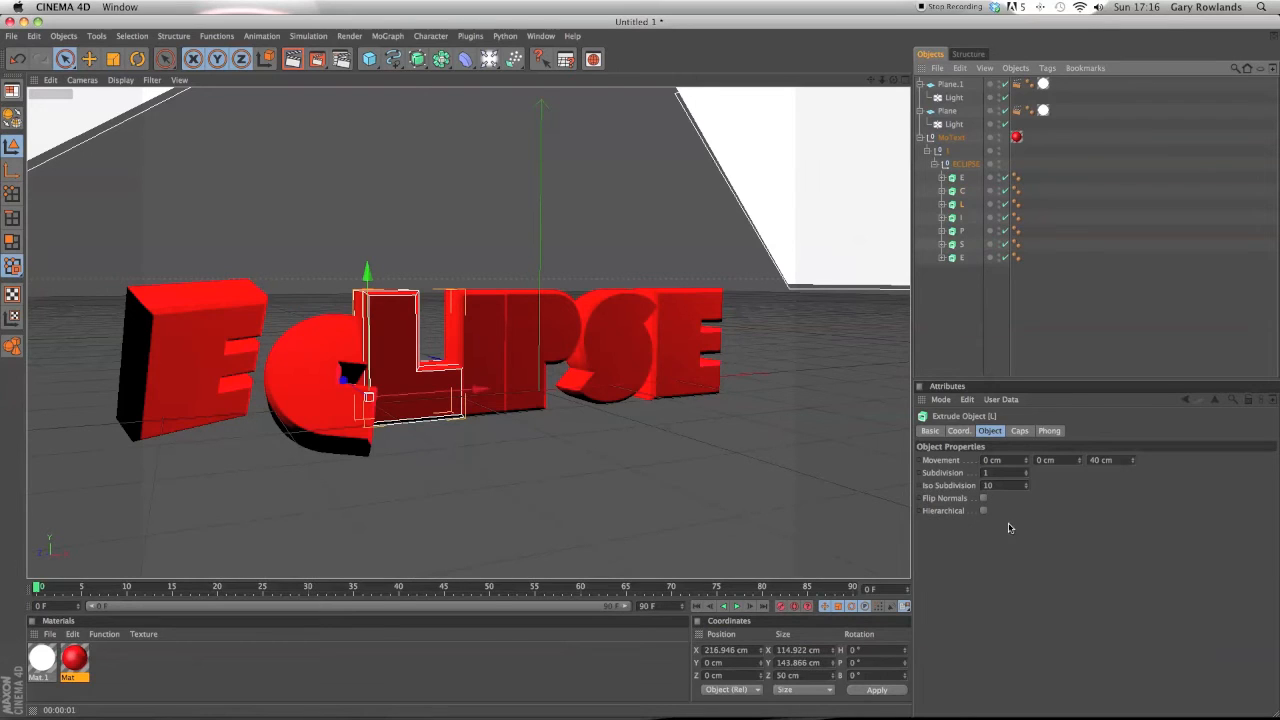
left_click_drag(905, 651, 907, 675)
left_click(905, 678)
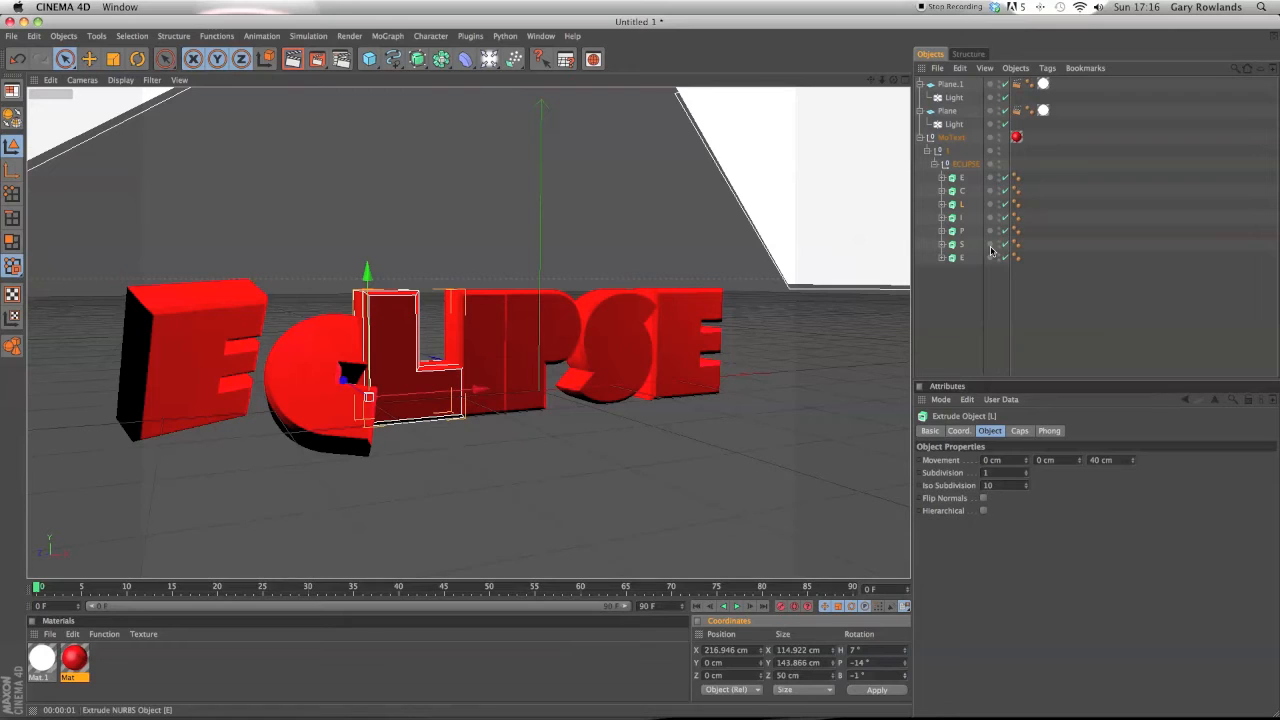
left_click(877, 690)
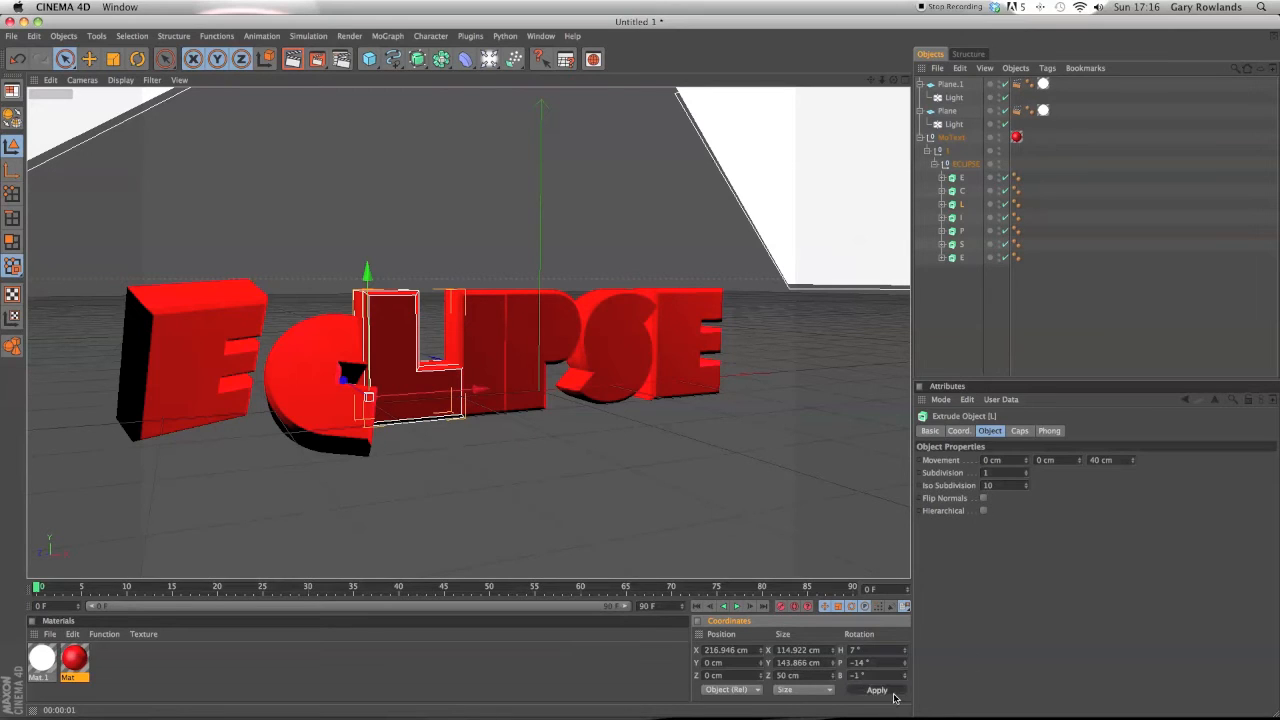
Rotate the I letter to about H 15°, P -11° and B 9°.
left_click(962, 231)
left_click(958, 218)
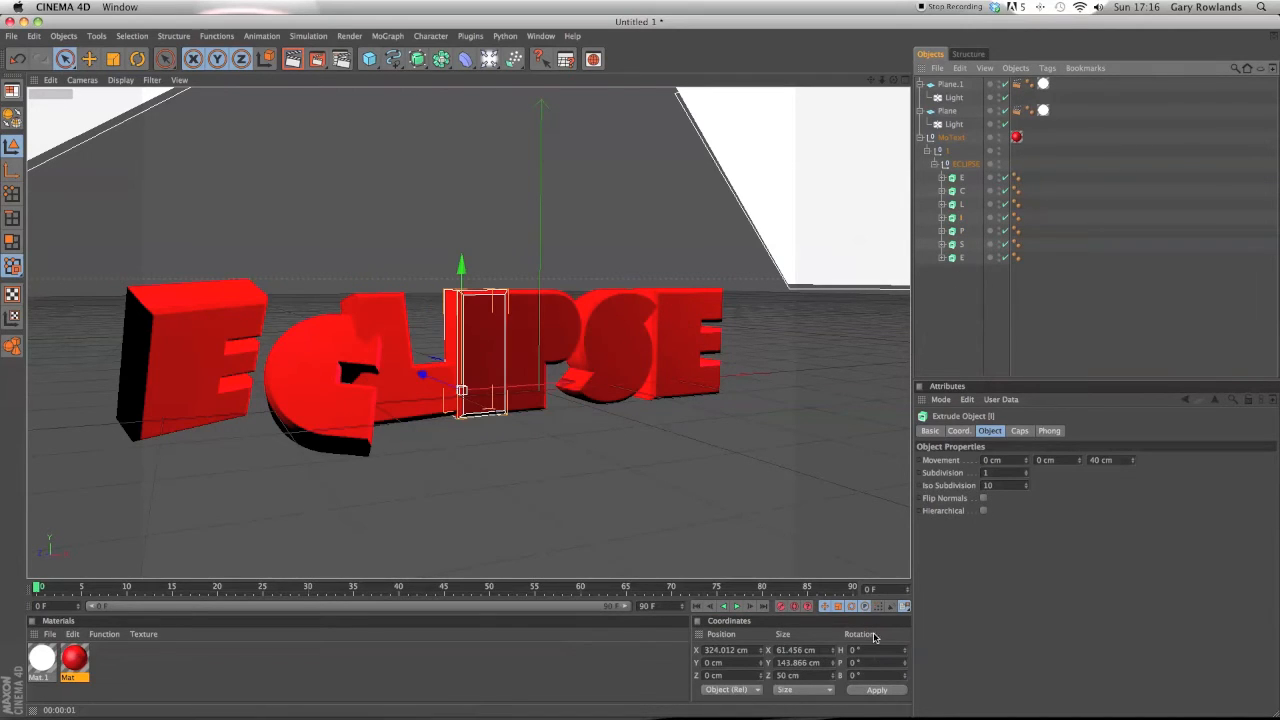
left_click_drag(906, 651, 906, 637)
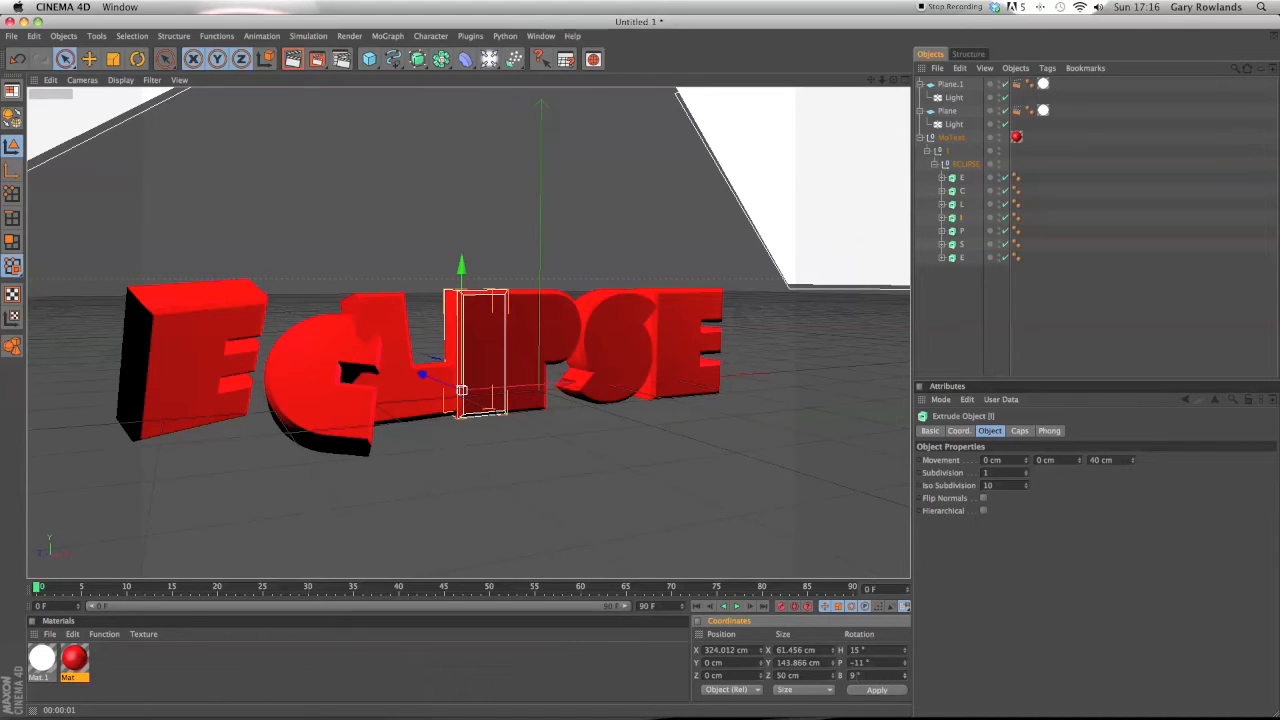
left_click(872, 691)
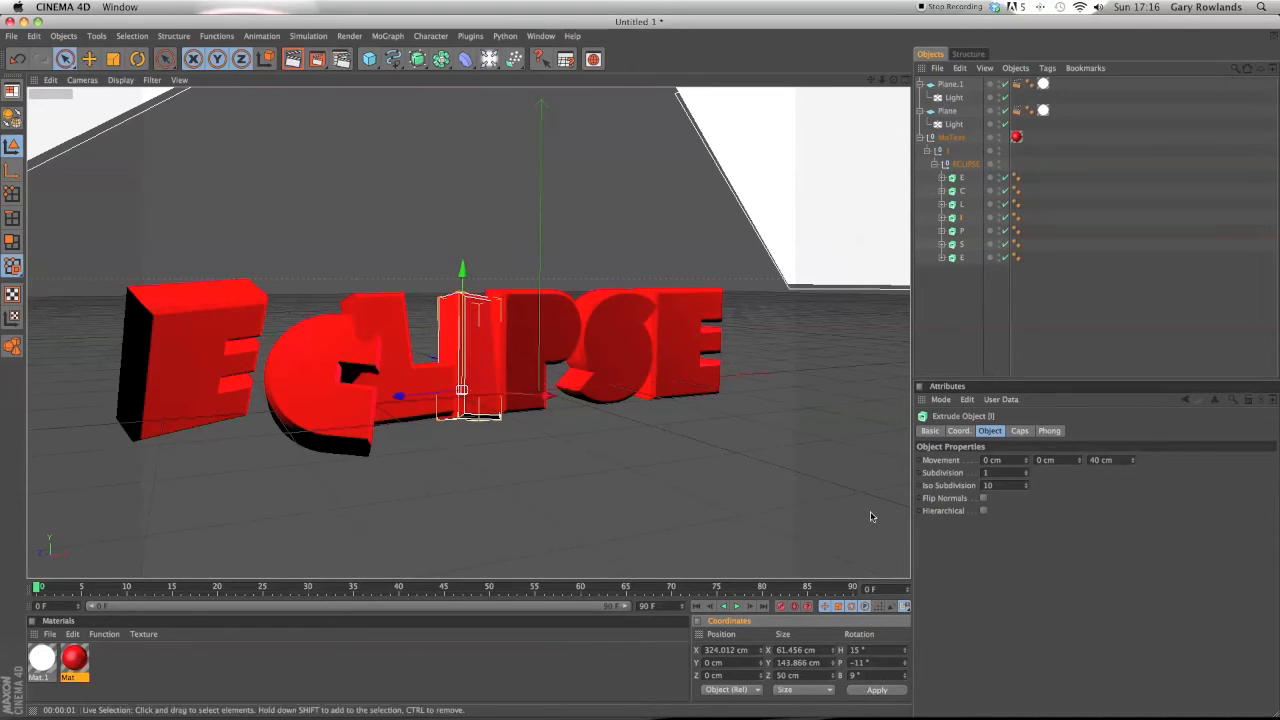
Rotate the P letter to about H -9°, P -3° and B -12°.
left_click(962, 231)
left_click_drag(906, 650, 906, 658)
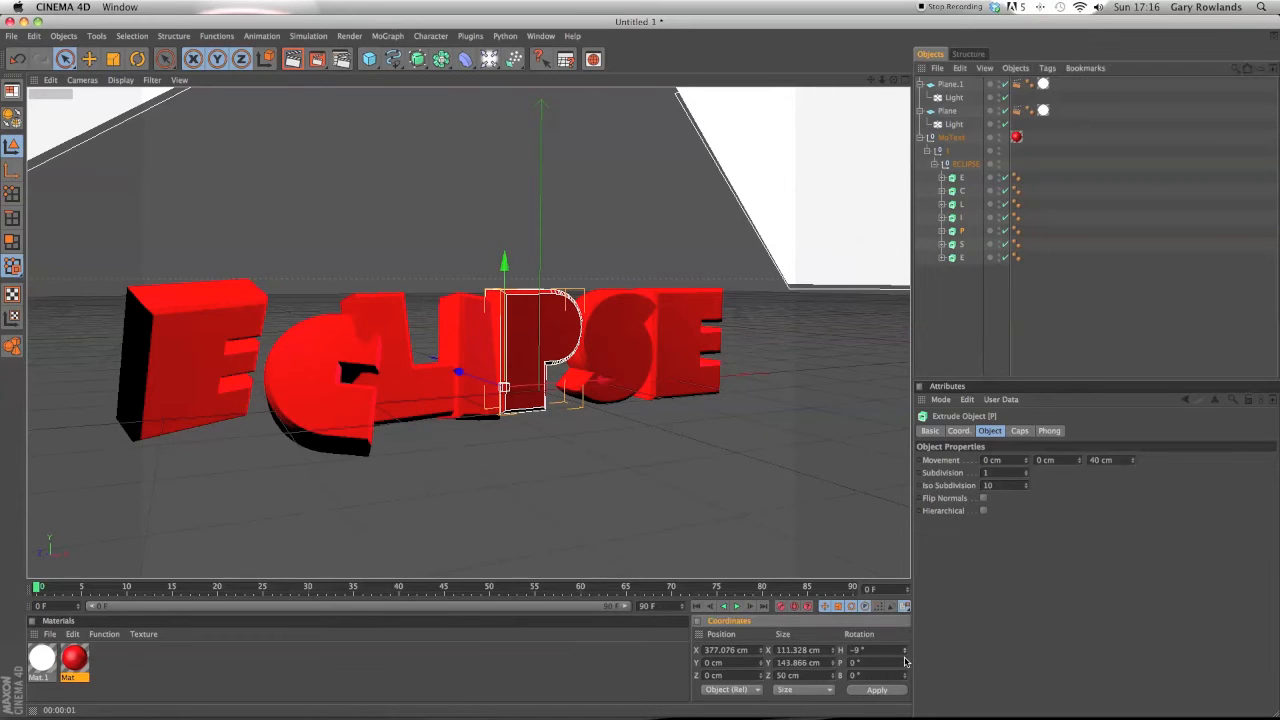
left_click(898, 691)
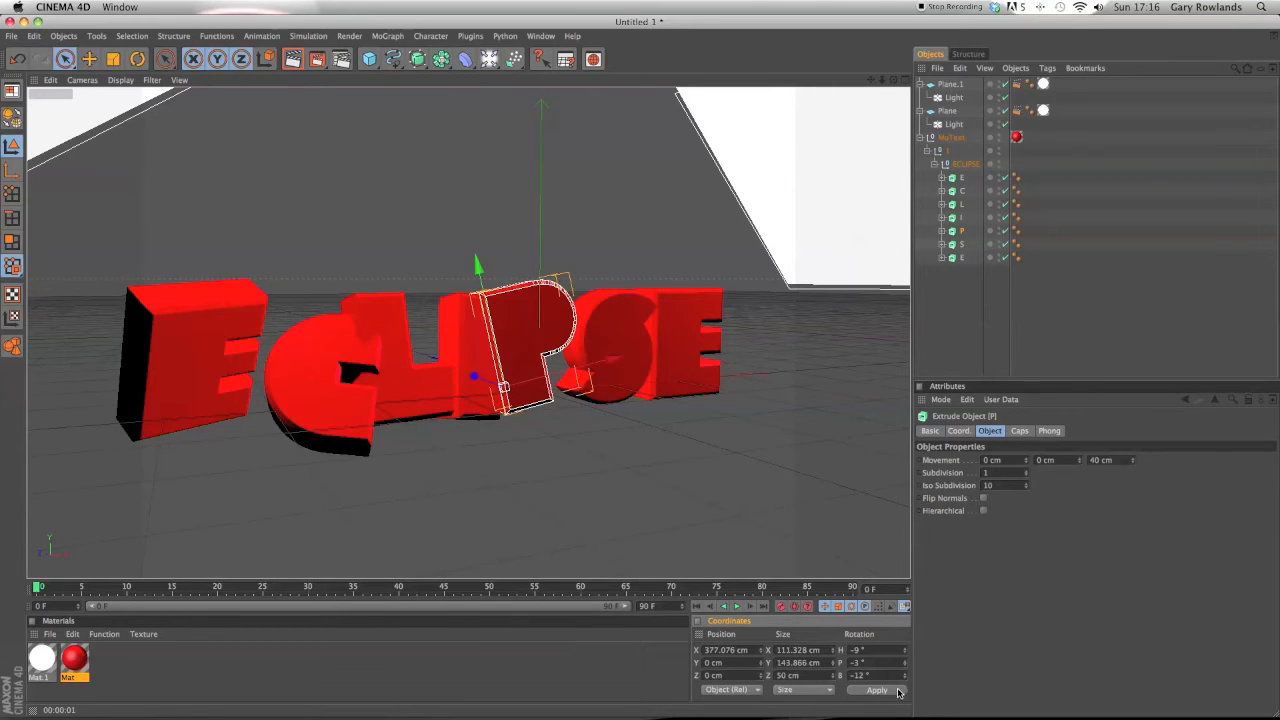
Rotate the S letter to about H 8°, P 35° and B 12°.
left_click(962, 244)
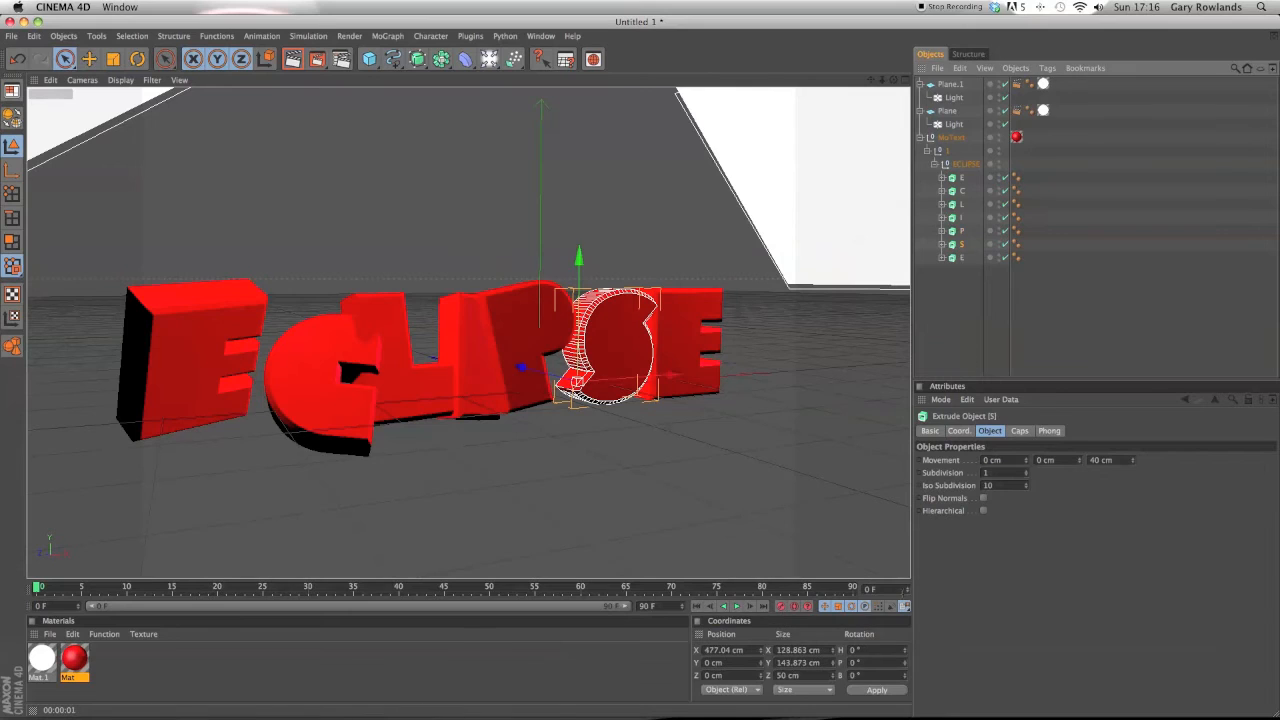
left_click_drag(906, 650, 906, 681)
left_click(888, 693)
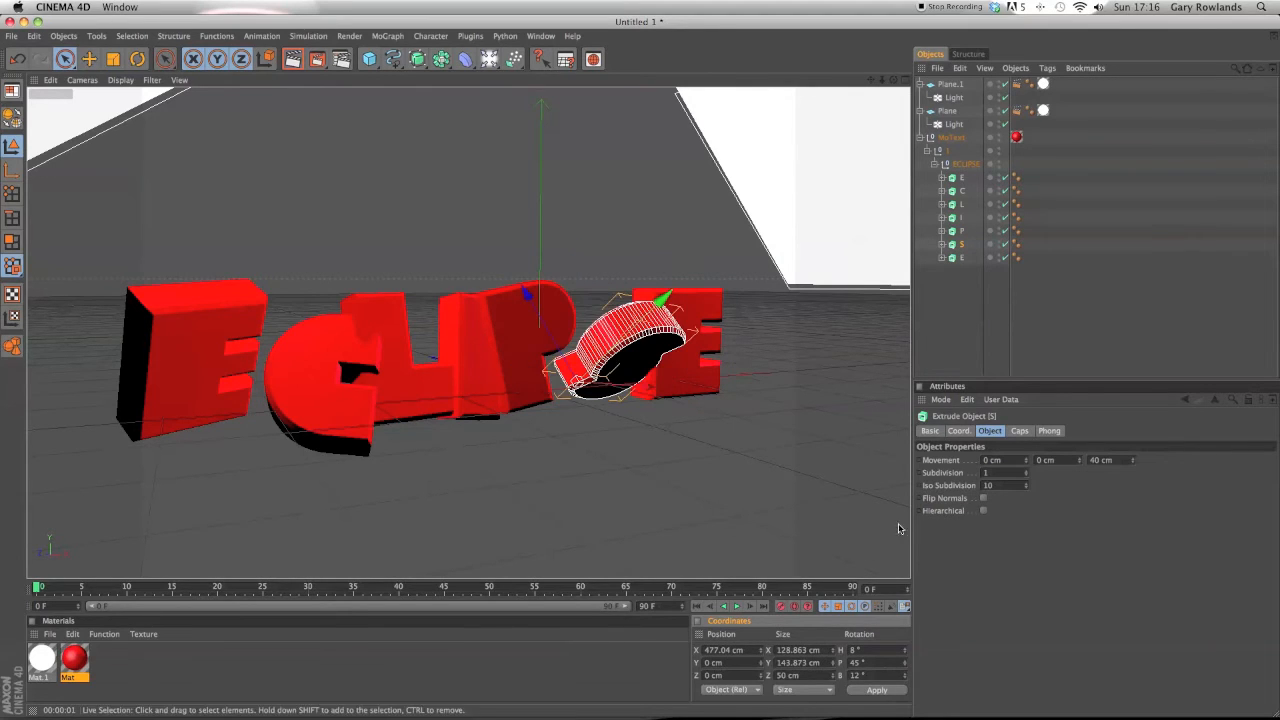
left_click(897, 689)
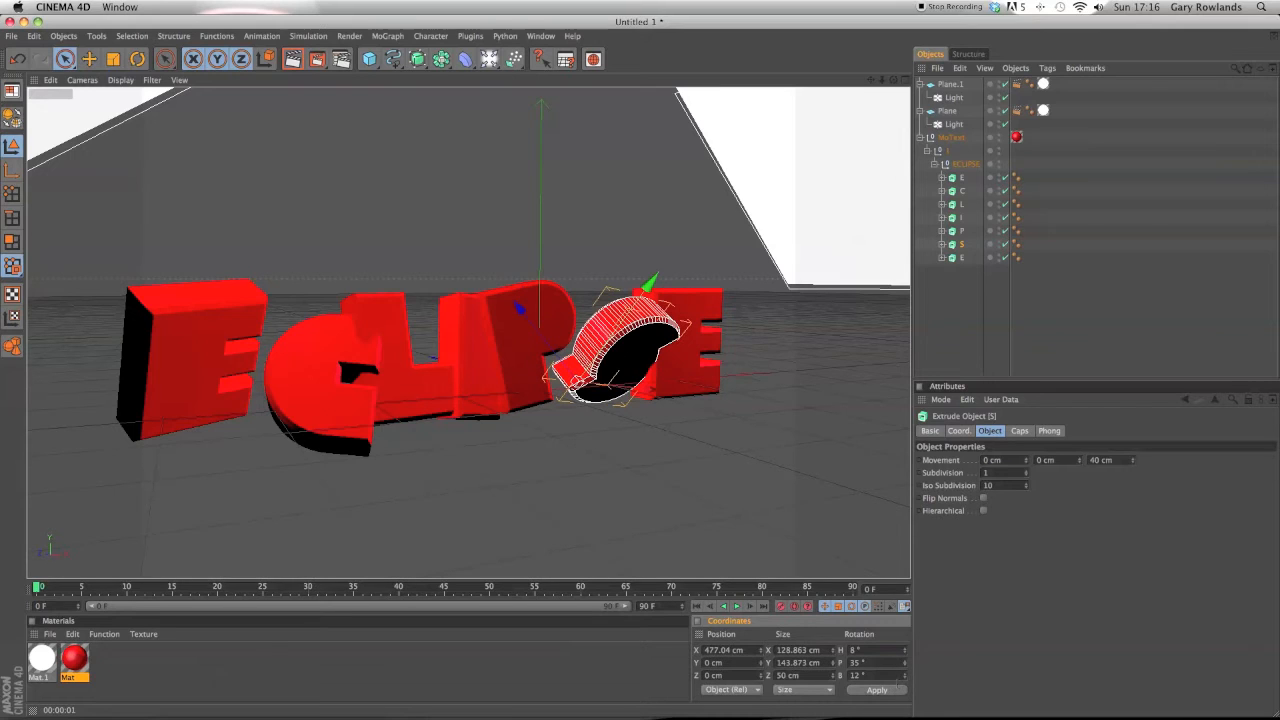
Rotate the last E letter to about H 18°, P -8° and B -3°.
left_click(960, 257)
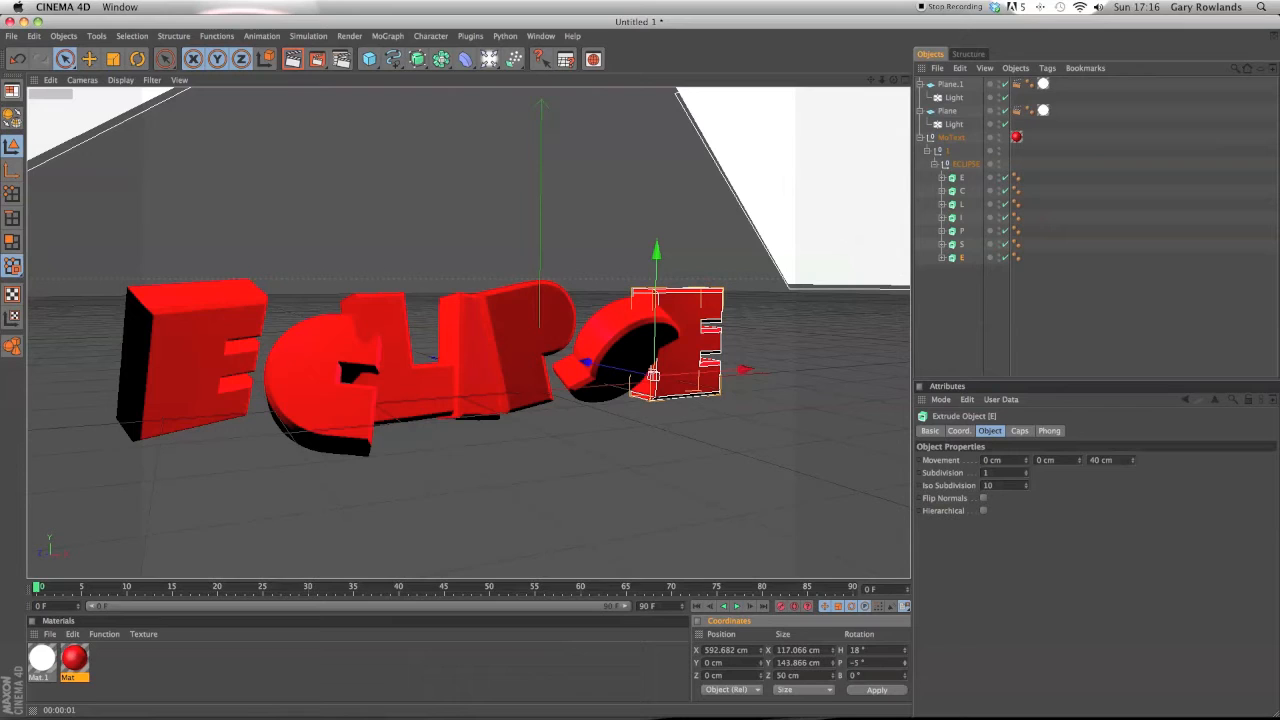
left_click(887, 692)
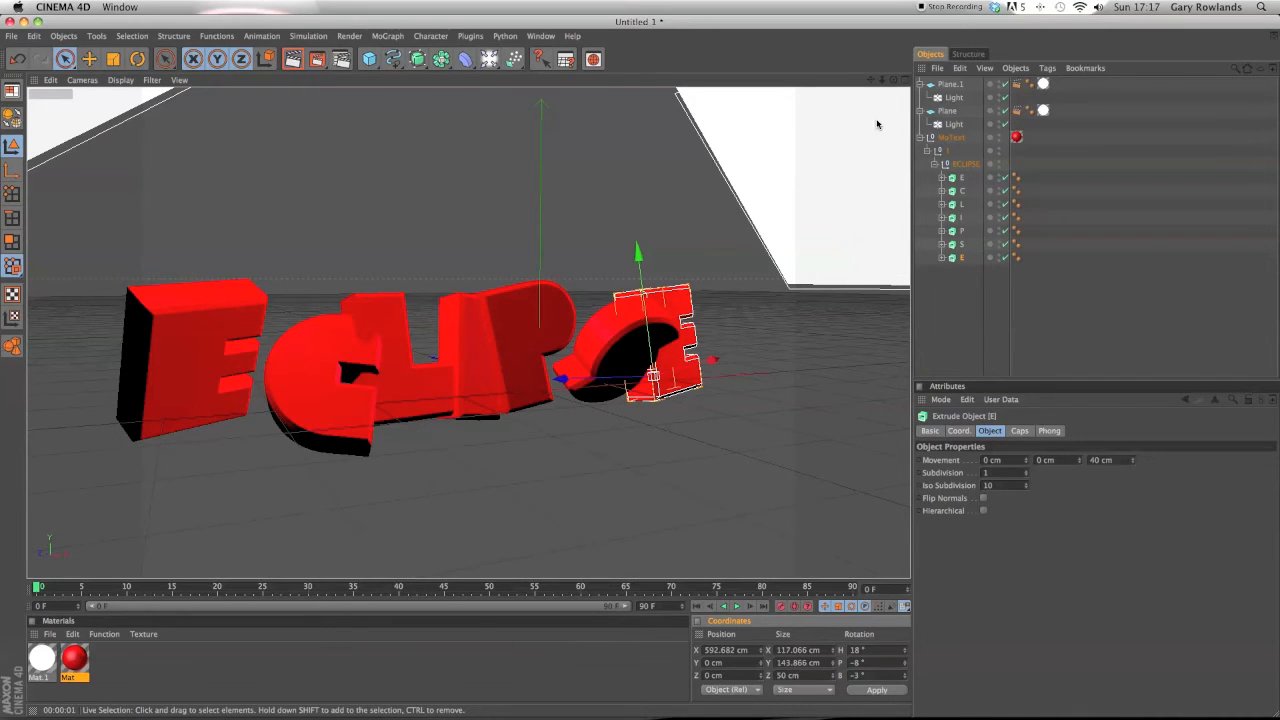
Shift the last E and the P letters slightly to the right along X.
left_click_drag(894, 80, 790, 102)
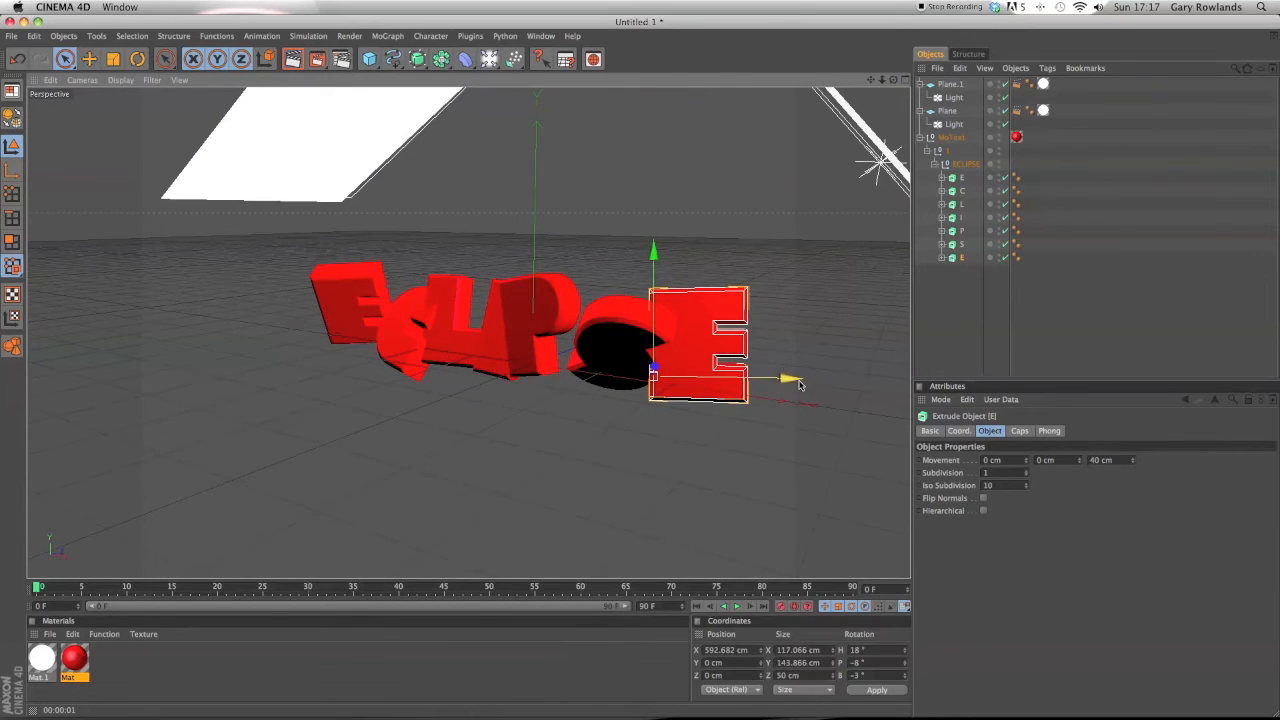
left_click_drag(799, 384, 839, 384)
left_click(547, 327)
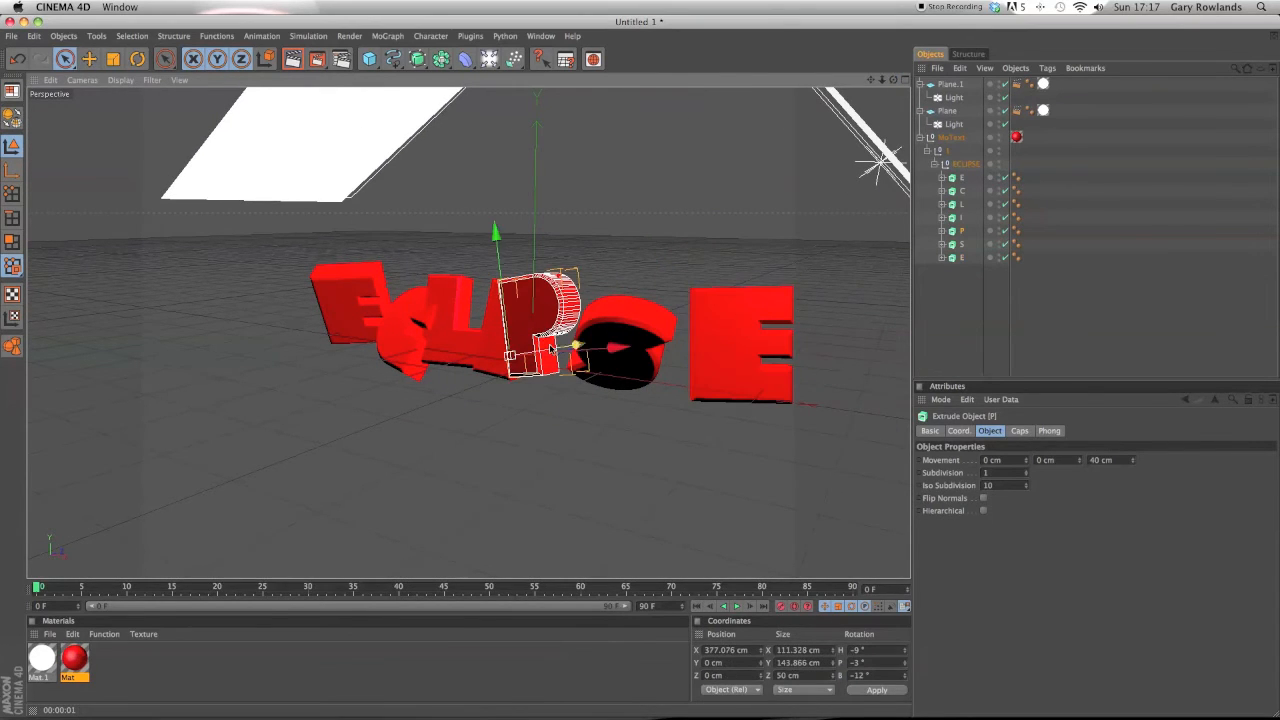
left_click_drag(615, 348, 625, 347)
Nudge the C, L, I and P letters sideways to adjust the spacing between the tilted letters.
left_click_drag(894, 80, 958, 62)
left_click(356, 361)
mouse_move(305, 358)
left_mouse_down()
mouse_move(273, 358)
mouse_move(291, 357)
left_mouse_up()
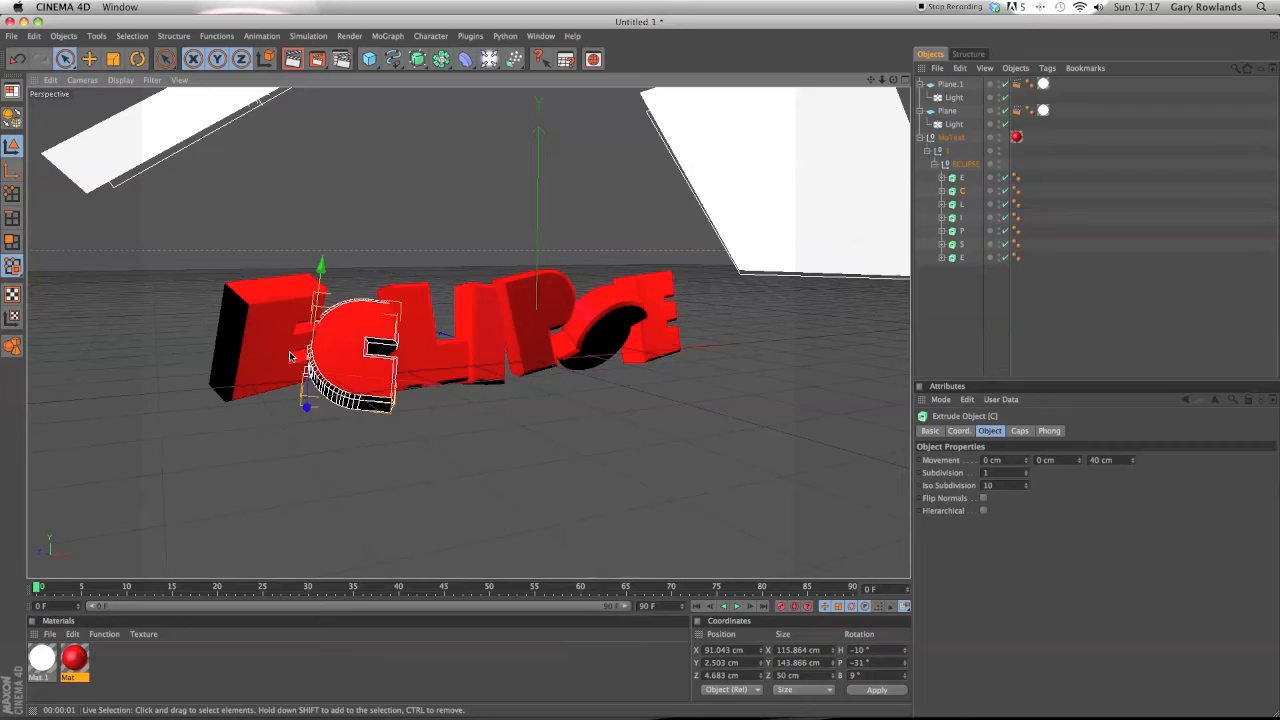
left_click(291, 357)
left_click(367, 364)
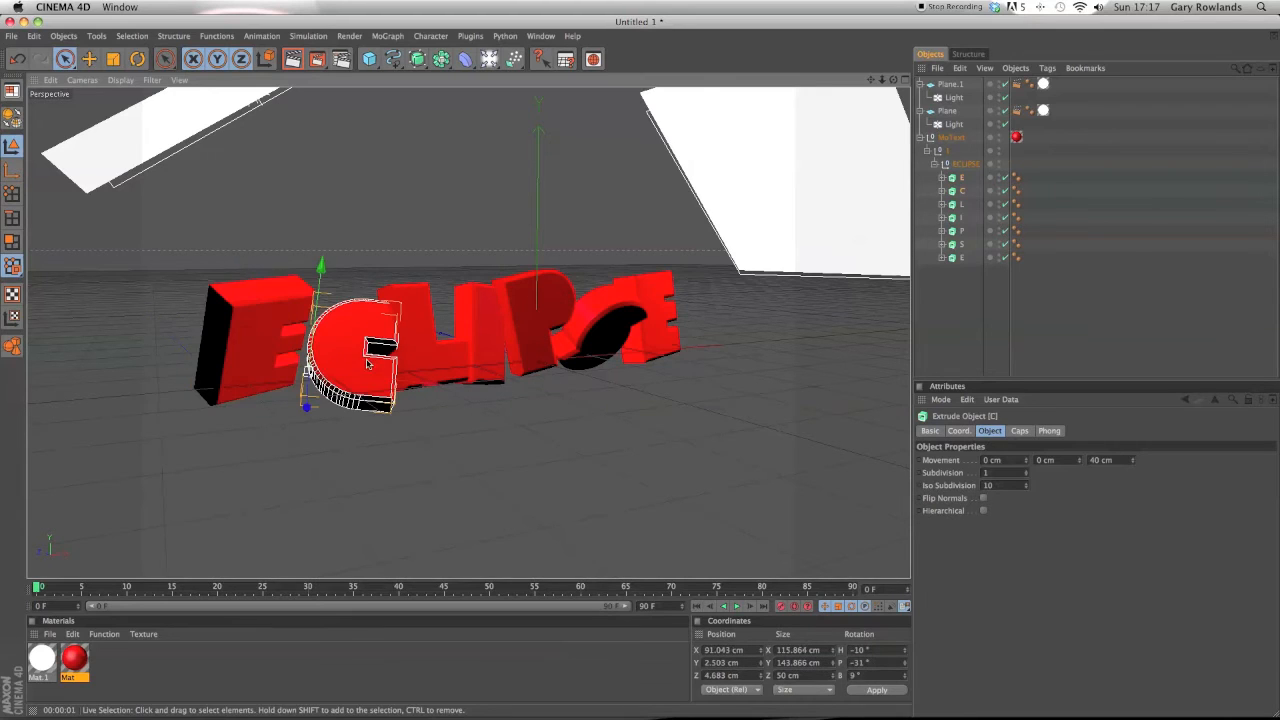
left_click_drag(431, 383, 411, 383)
left_click(423, 362)
left_click_drag(505, 354, 493, 355)
left_click(537, 321)
left_click_drag(626, 326, 635, 323)
Reduce the S letter's pitch to about 14° and render the active view.
mouse_move(893, 80)
left_mouse_down()
mouse_move(868, 112)
mouse_move(882, 74)
left_mouse_up()
left_click(598, 307)
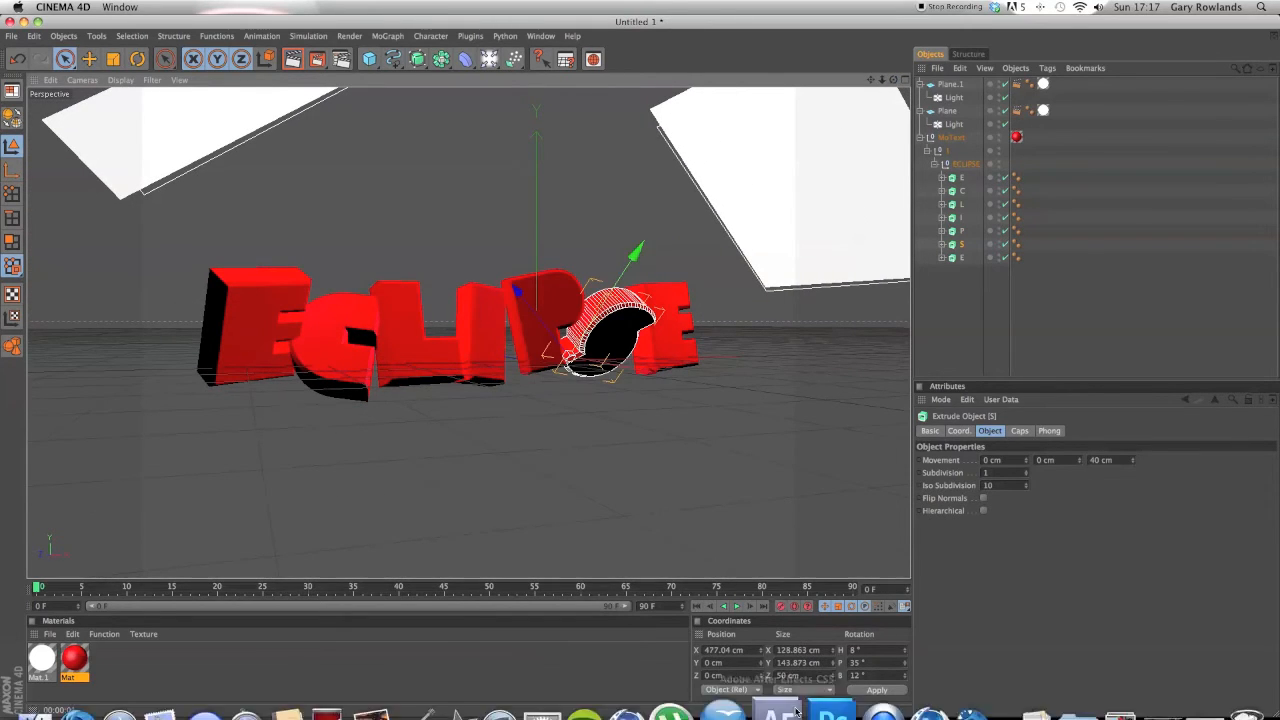
left_click_drag(905, 664, 901, 688)
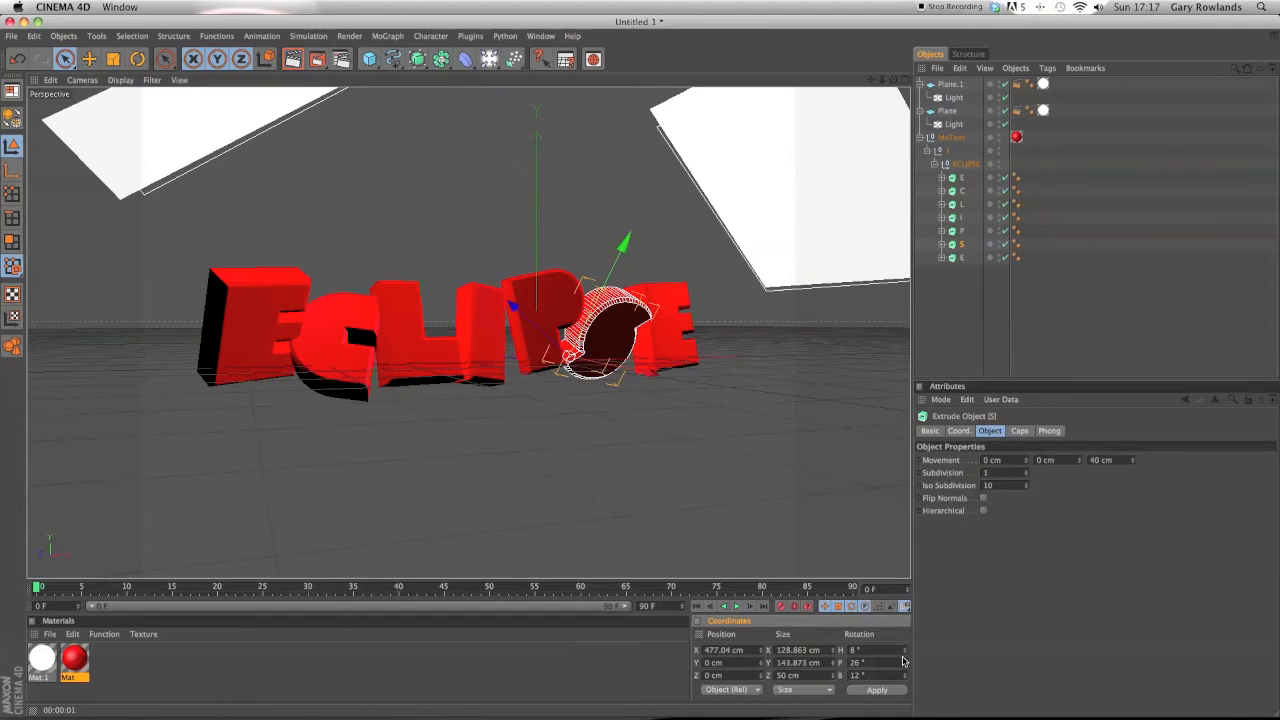
left_click_drag(901, 690, 901, 689)
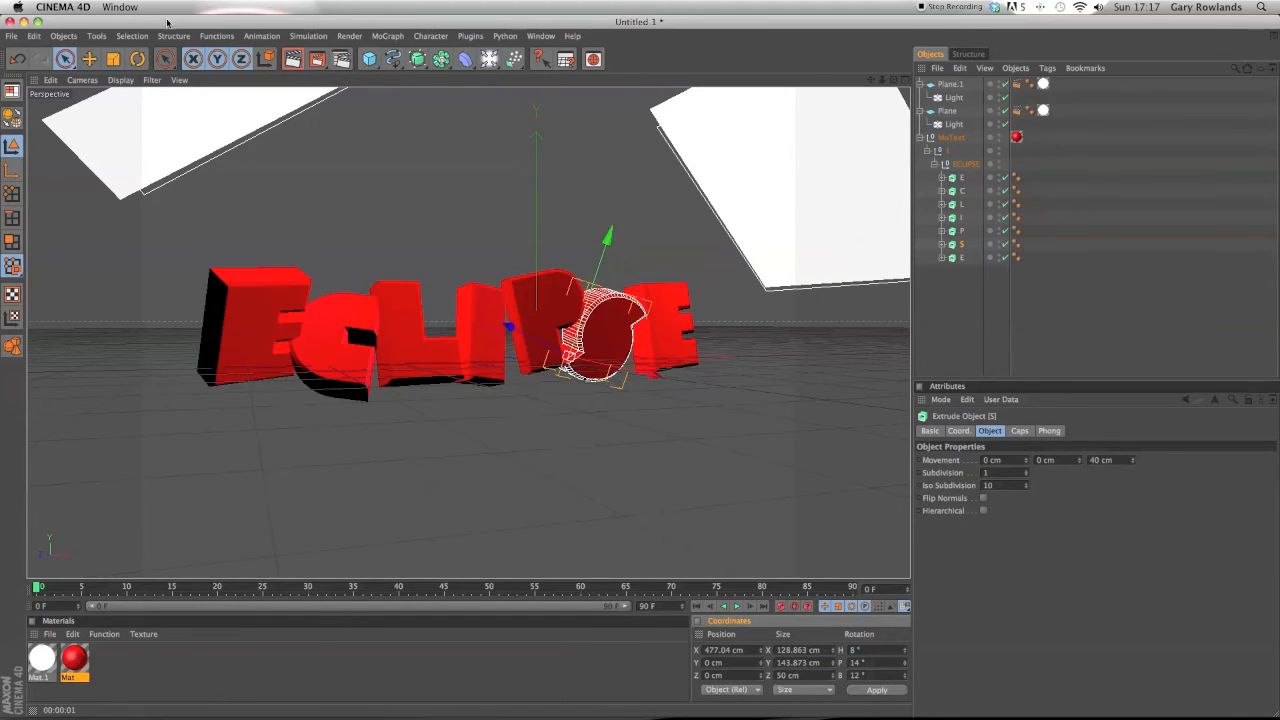
key("ctrl+r")
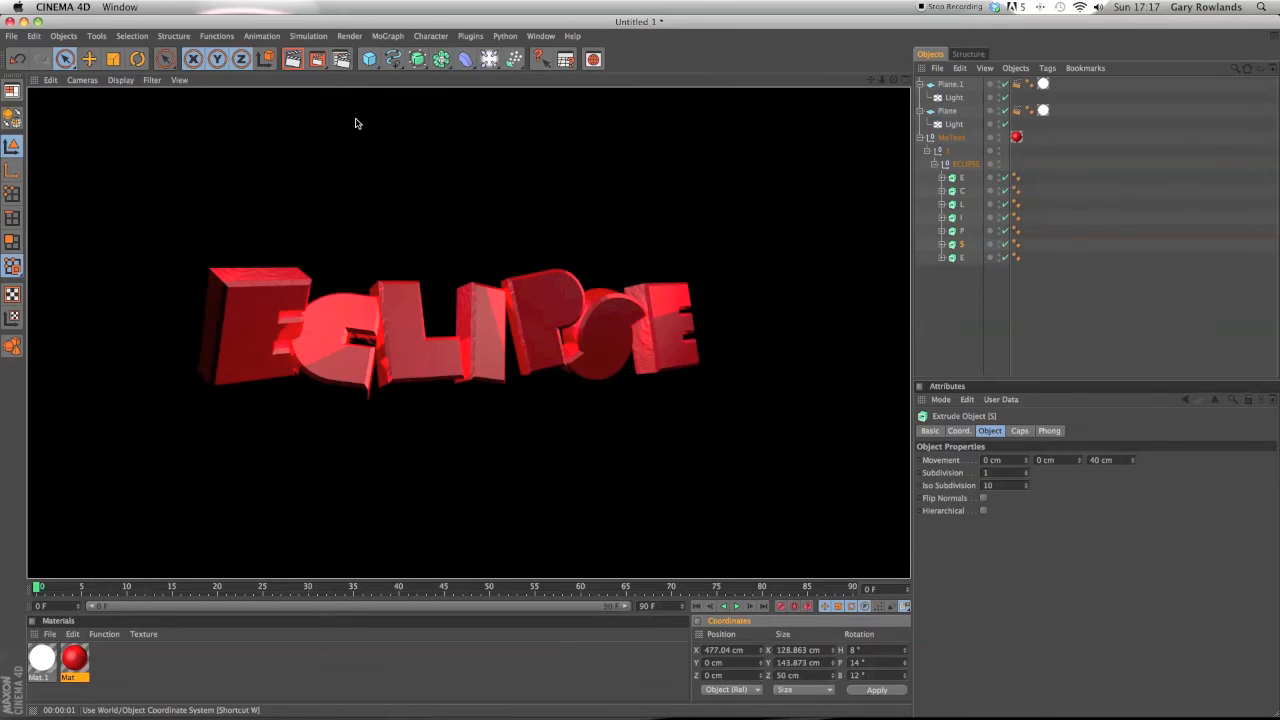
Collapse the ECLIPSE and MoText hierarchy in the object list.
left_click(802, 199)
left_click(935, 163)
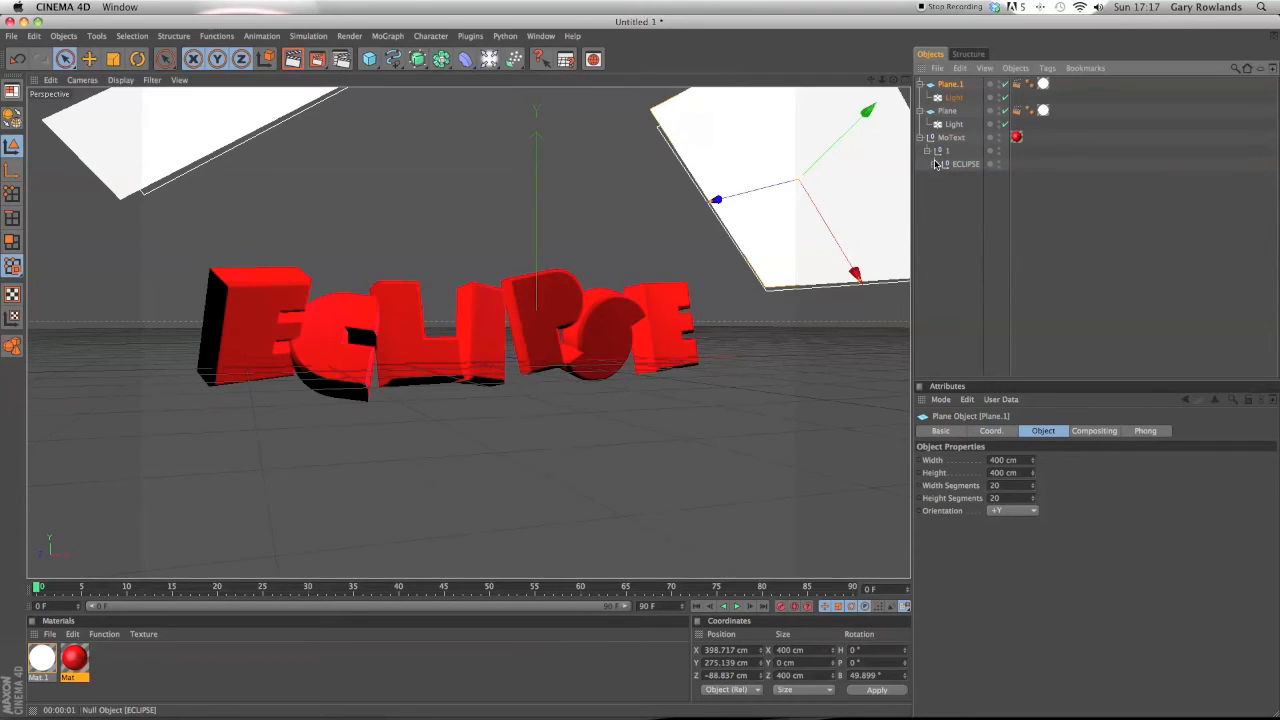
left_click(928, 151)
left_click(921, 137)
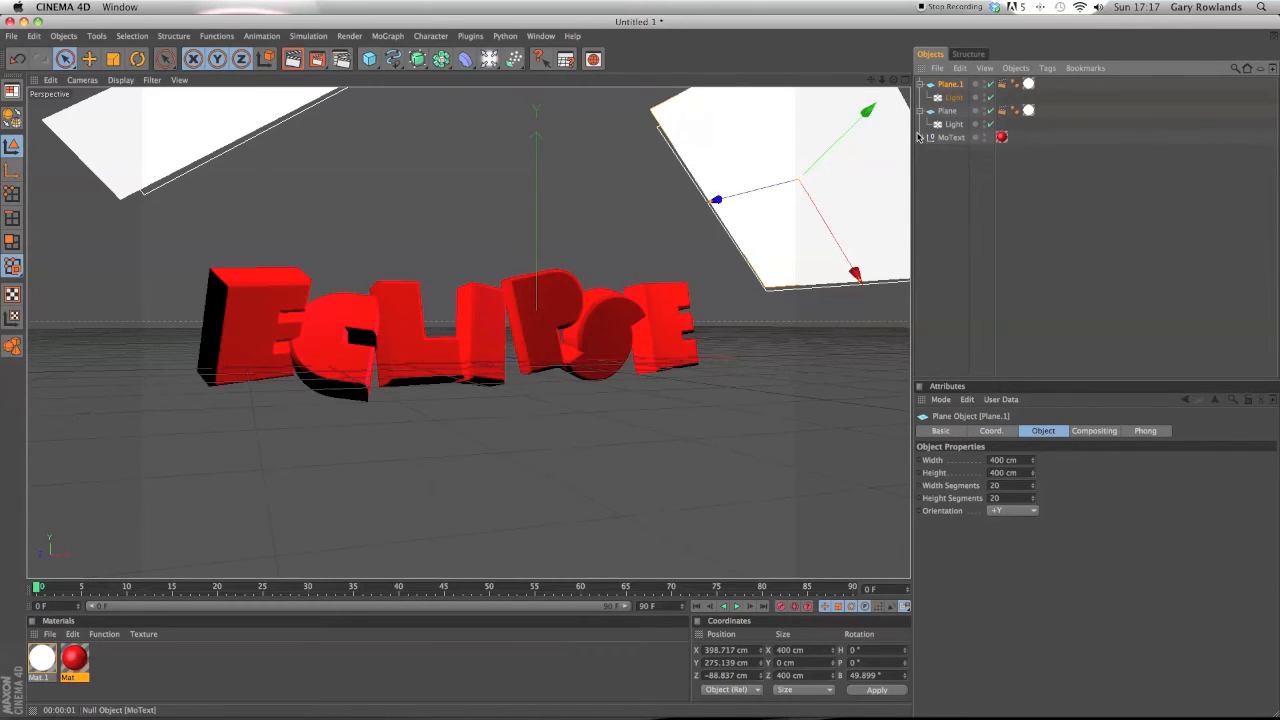
Select the individual letters, orbit the view and render the active view to check the letter layout.
left_click(286, 322)
left_click(320, 331)
left_click(432, 330)
left_click(478, 330)
left_click(566, 316)
left_click(618, 320)
left_click(676, 308)
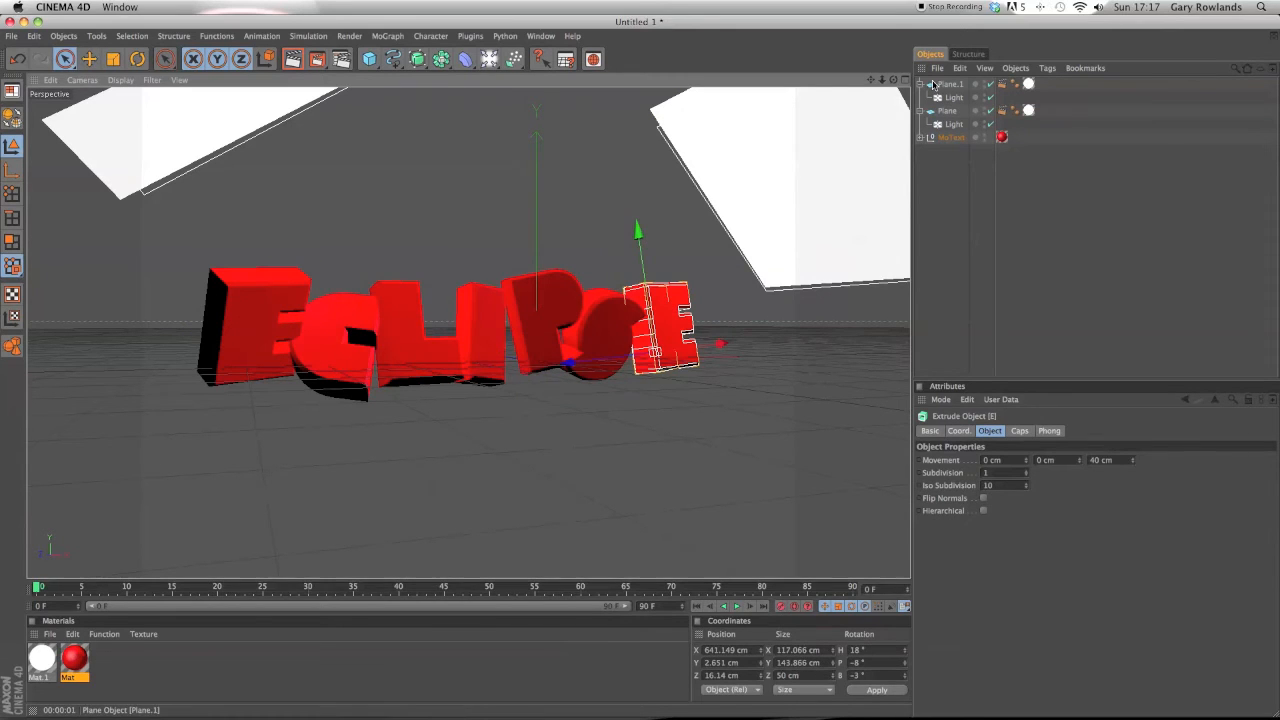
mouse_move(898, 80)
left_mouse_down()
mouse_move(860, 130)
mouse_move(900, 100)
mouse_move(870, 140)
mouse_move(889, 81)
left_mouse_up()
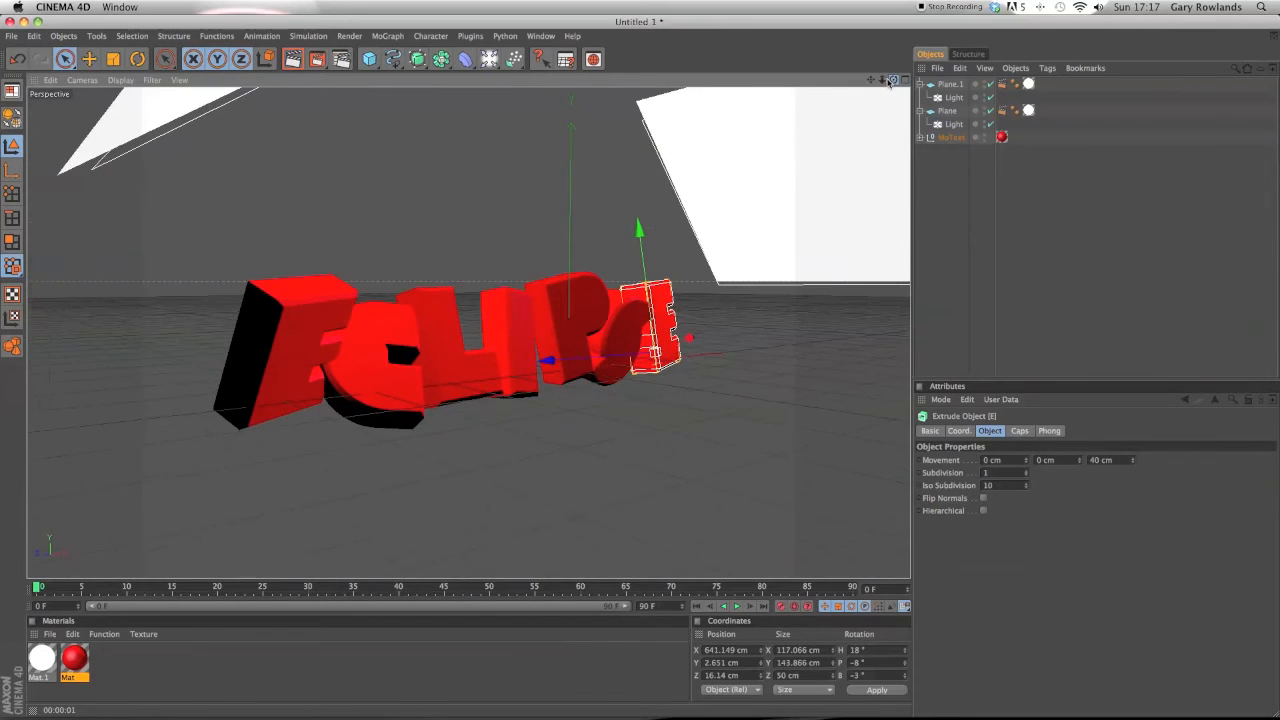
left_click(397, 328)
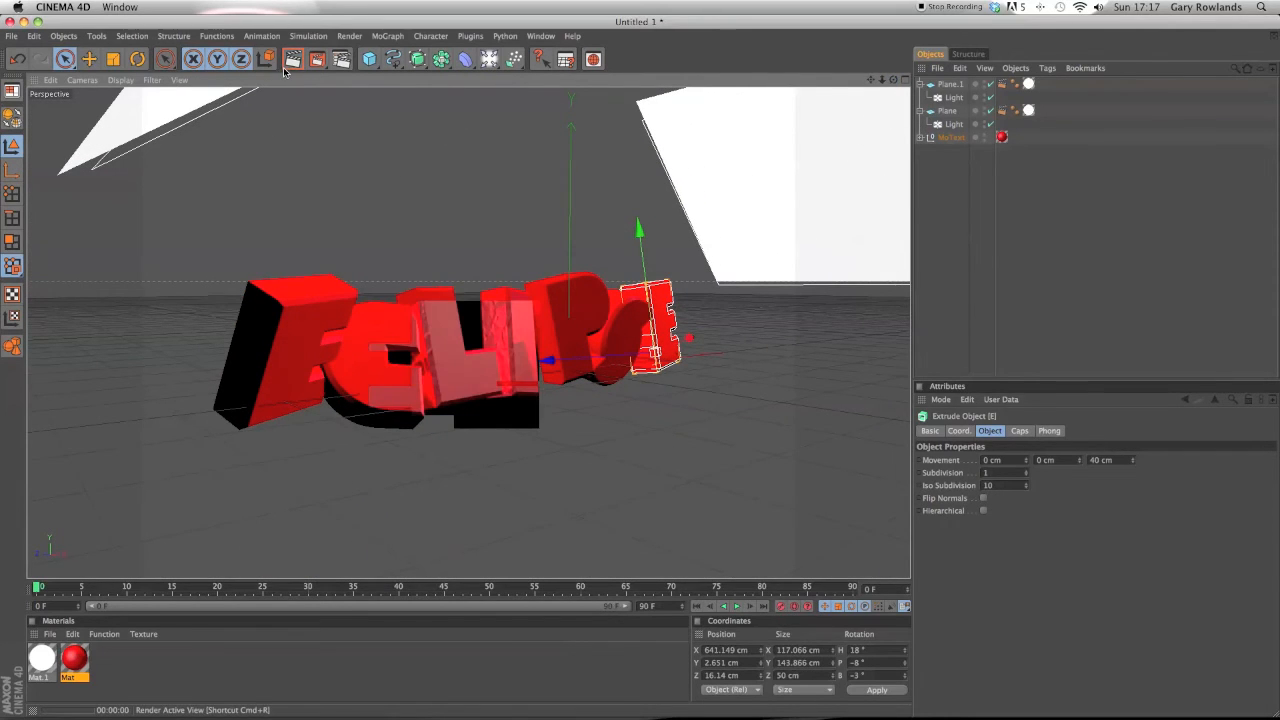
left_click(166, 663)
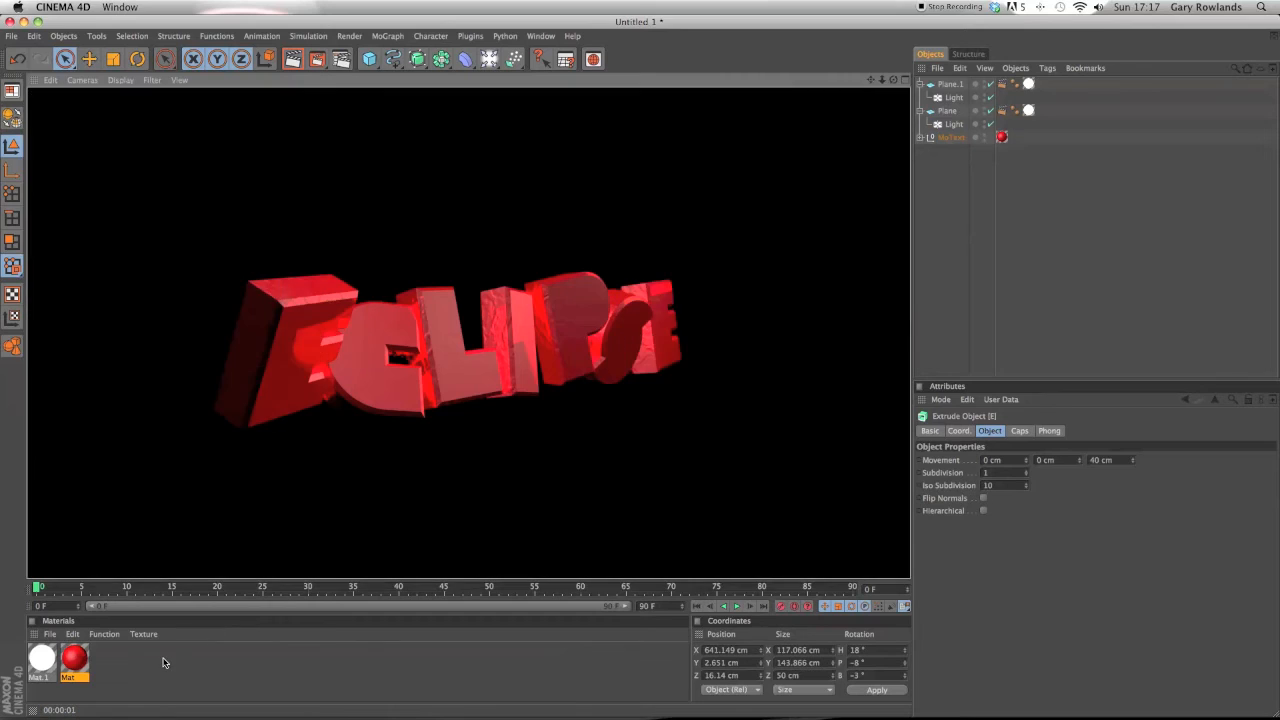
Open the red material in the Material Editor and change its color to orange with G at 107.
double_click(73, 659)
left_click(217, 230)
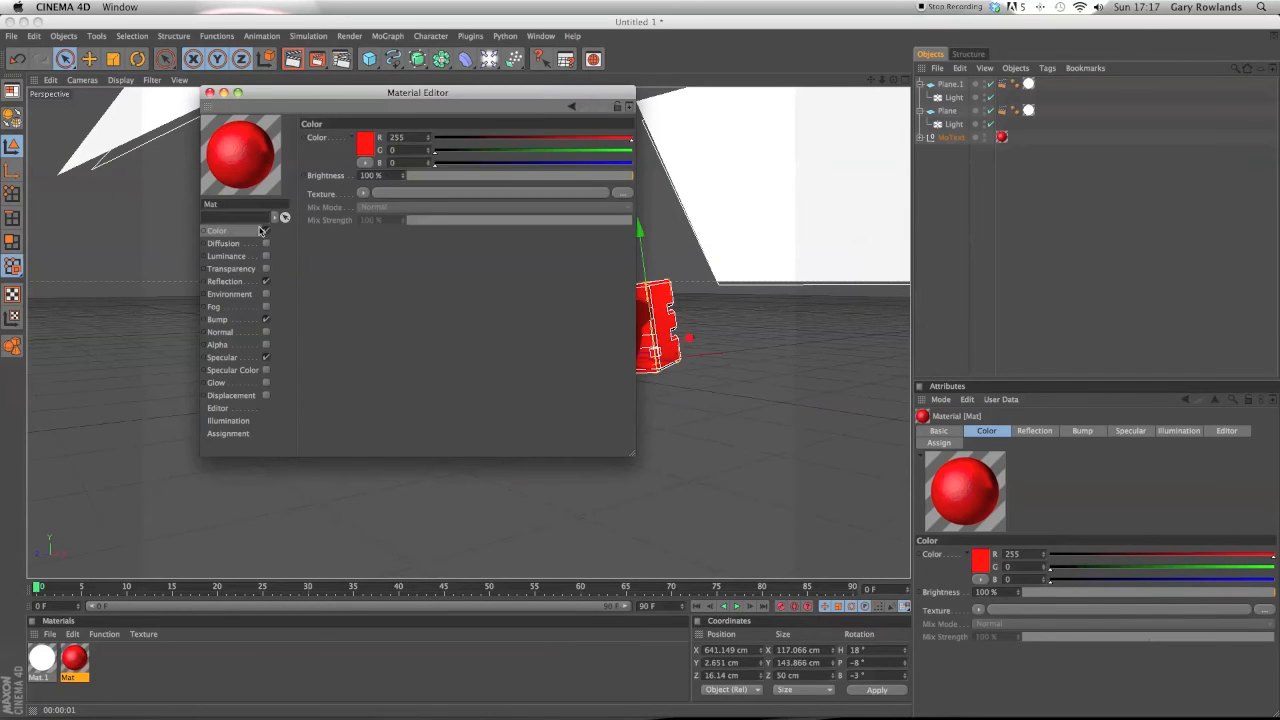
left_click_drag(434, 152, 508, 162)
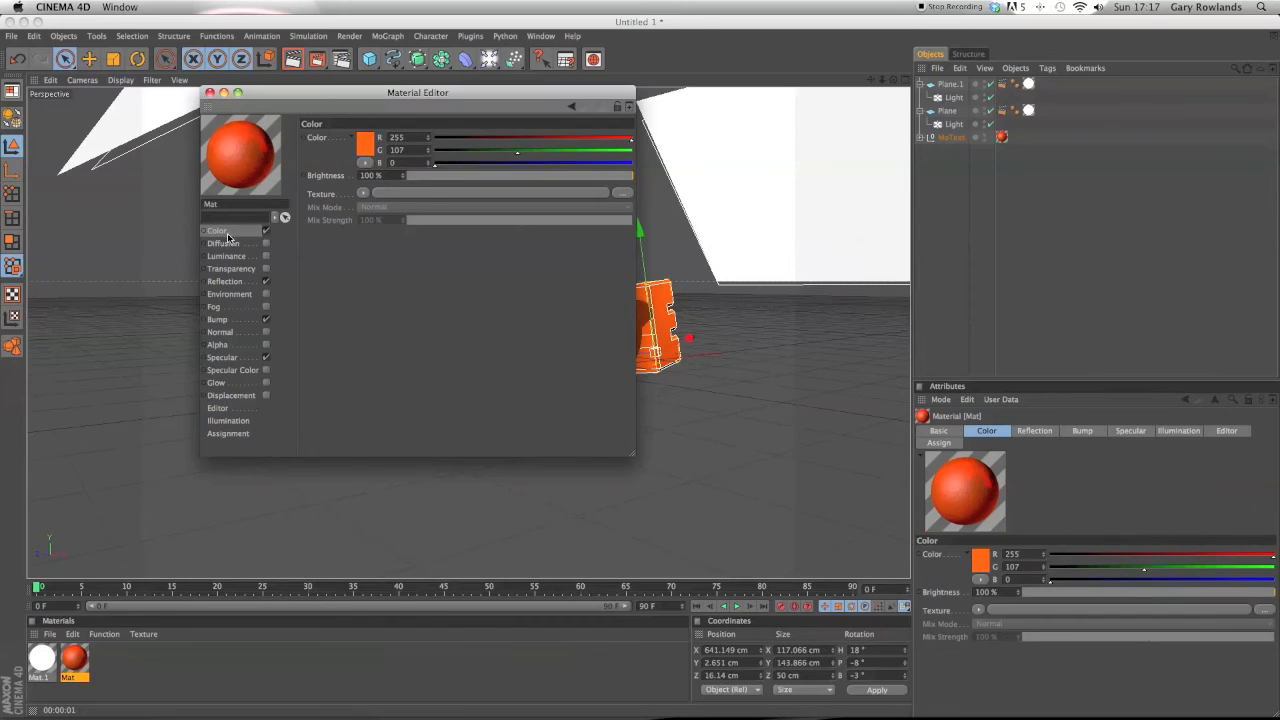
Set the material's reflection color to orange with G at 115.
left_click(225, 281)
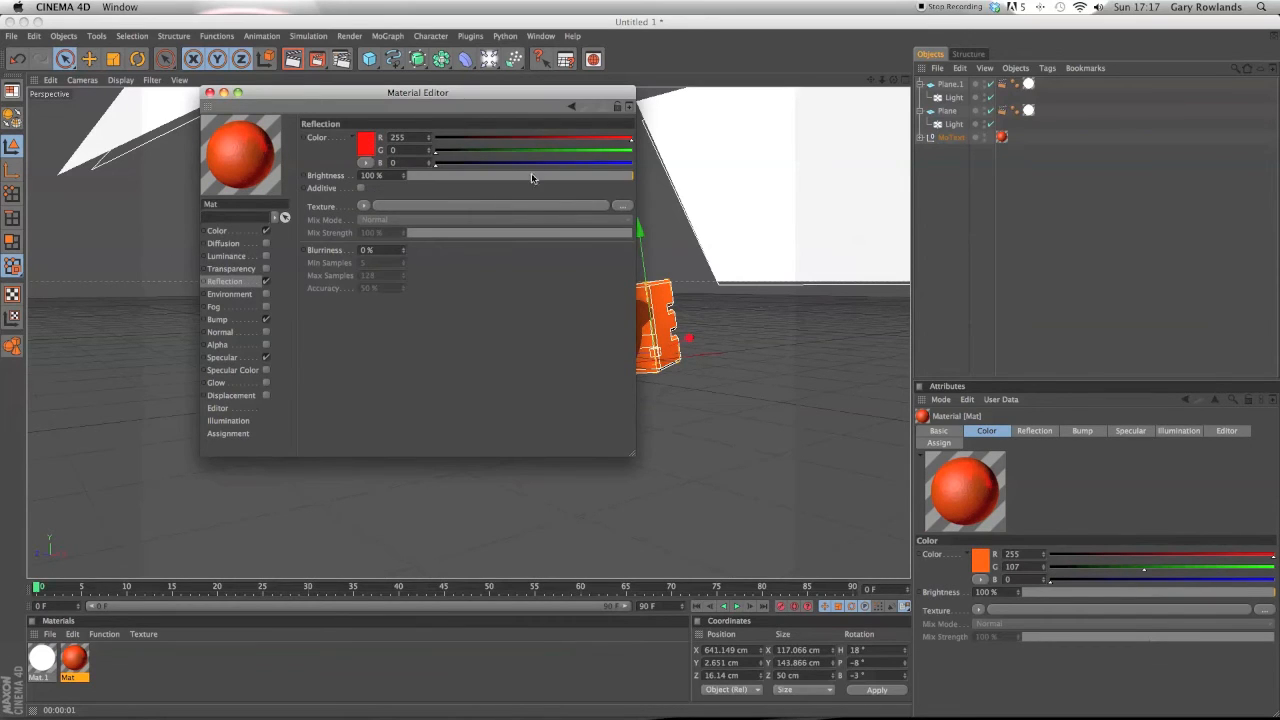
left_click_drag(443, 157, 523, 153)
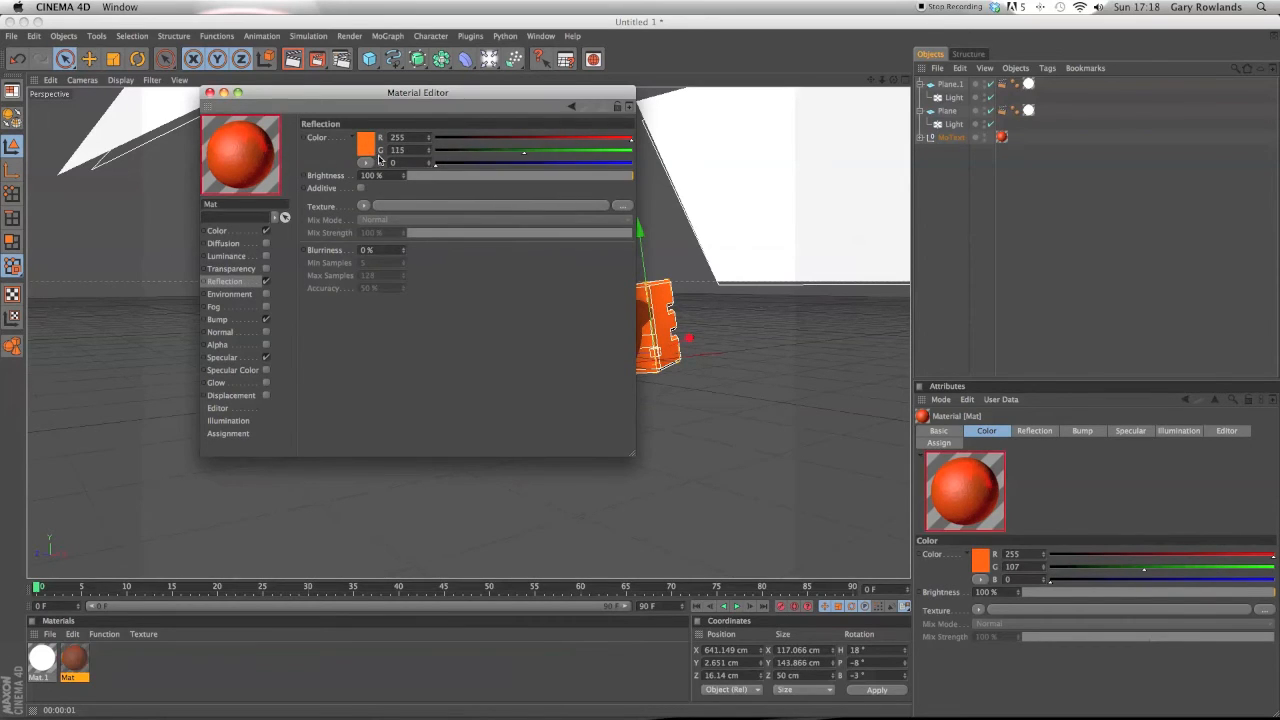
Try Flame and then Fire as the material's bump texture.
left_click(218, 319)
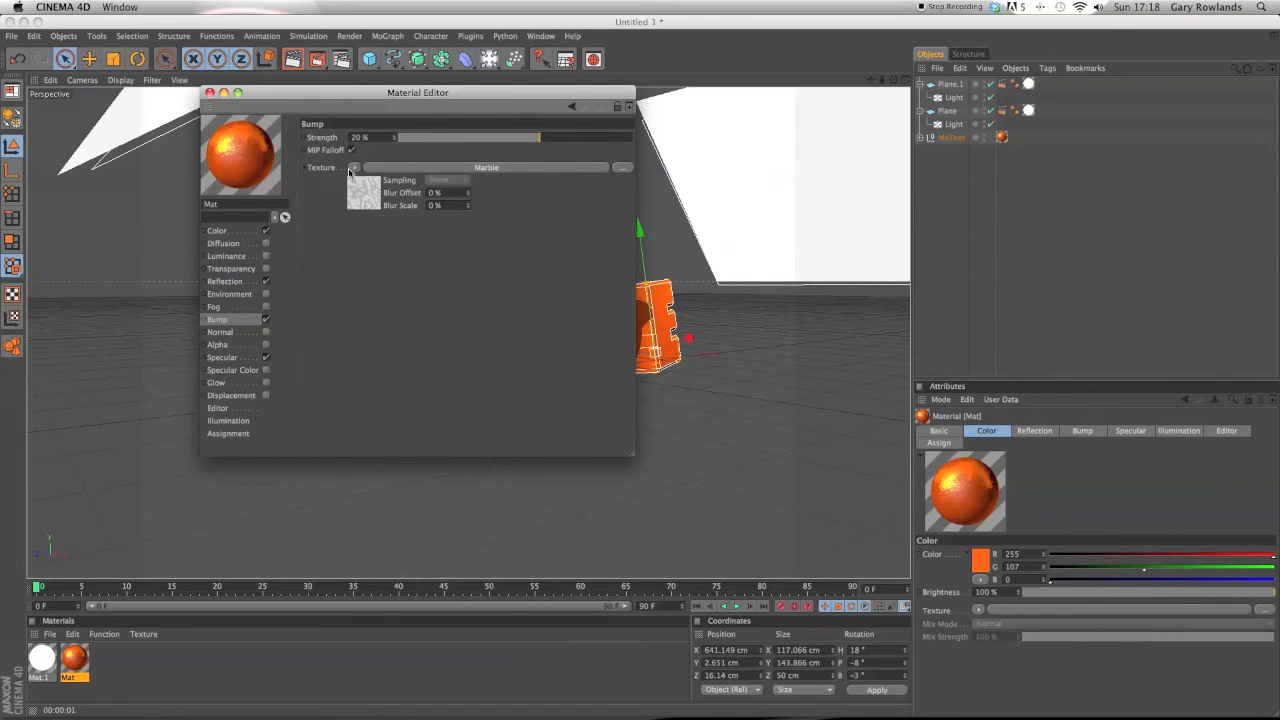
left_click(351, 170)
mouse_move(395, 453)
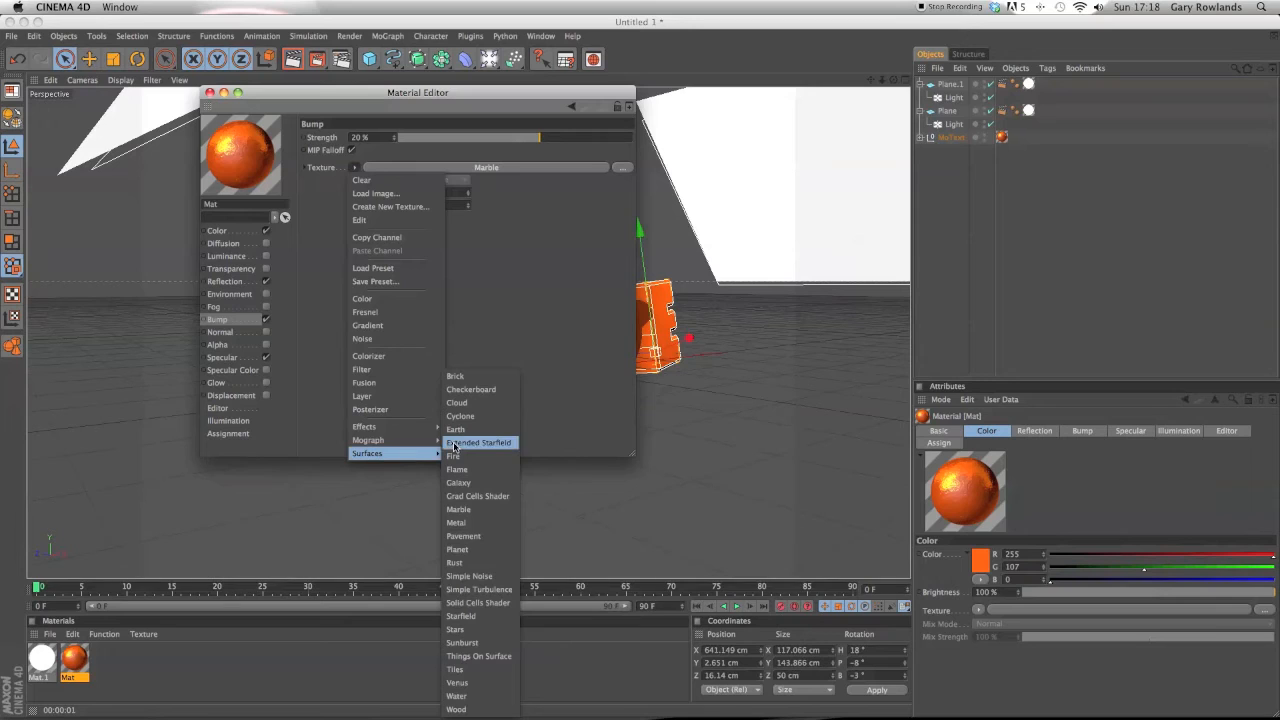
left_click(458, 469)
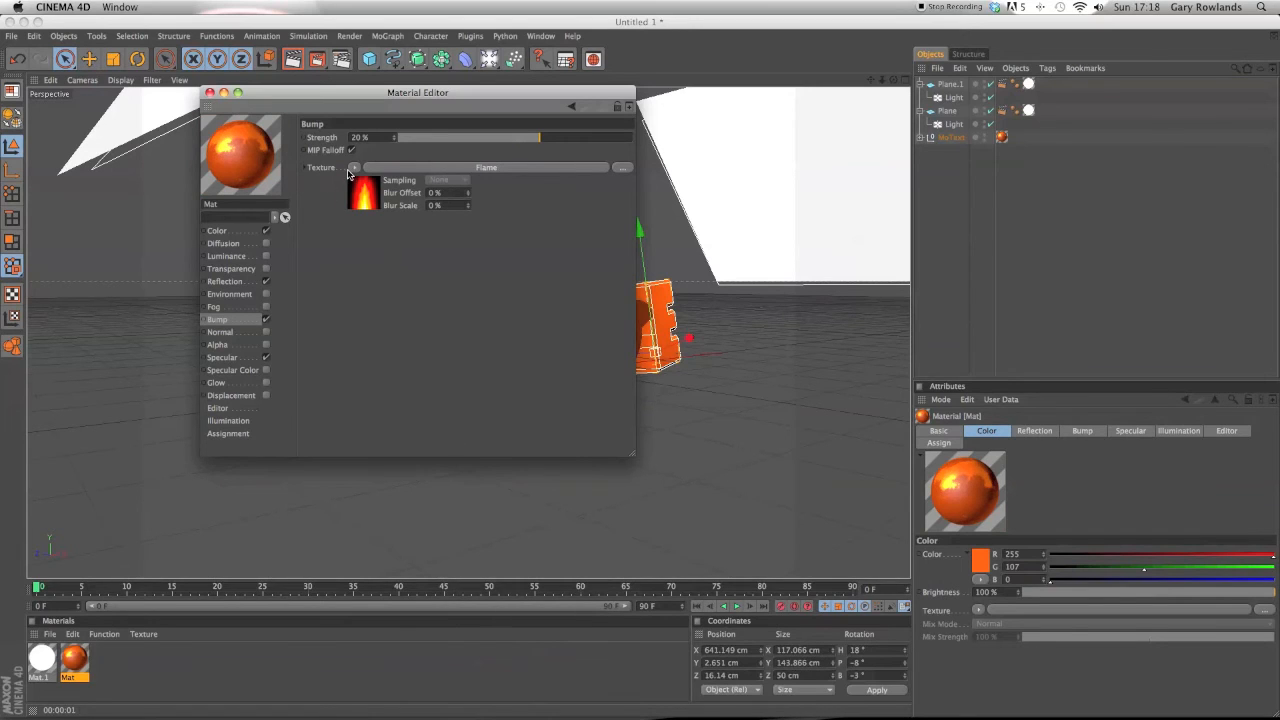
left_click(351, 168)
mouse_move(392, 448)
left_click(478, 455)
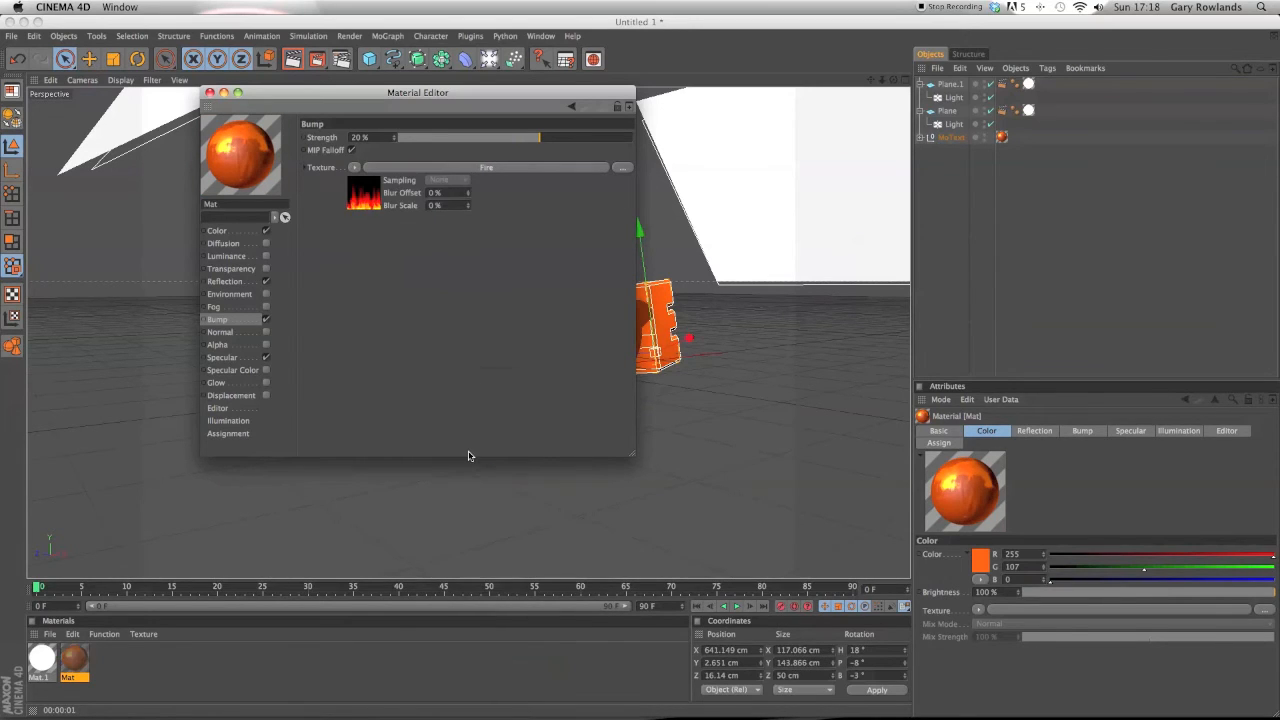
Close the Material Editor and render the active view.
left_click(209, 92)
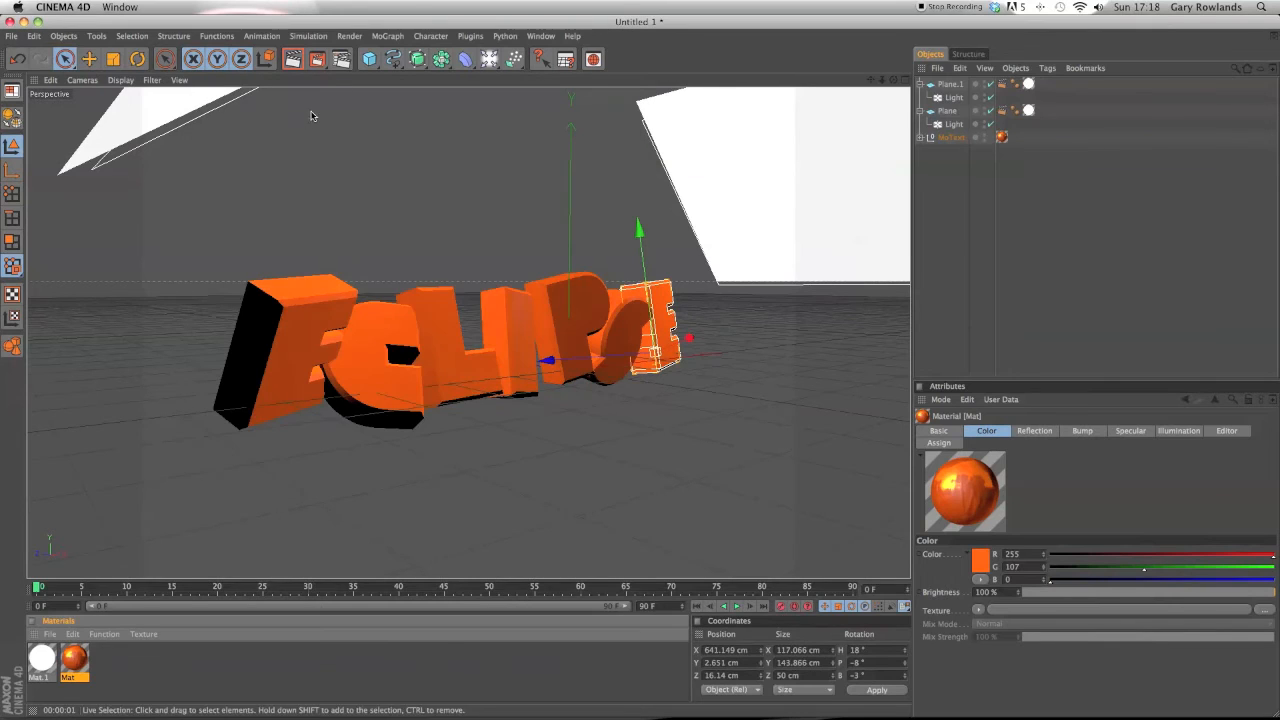
left_click(300, 66)
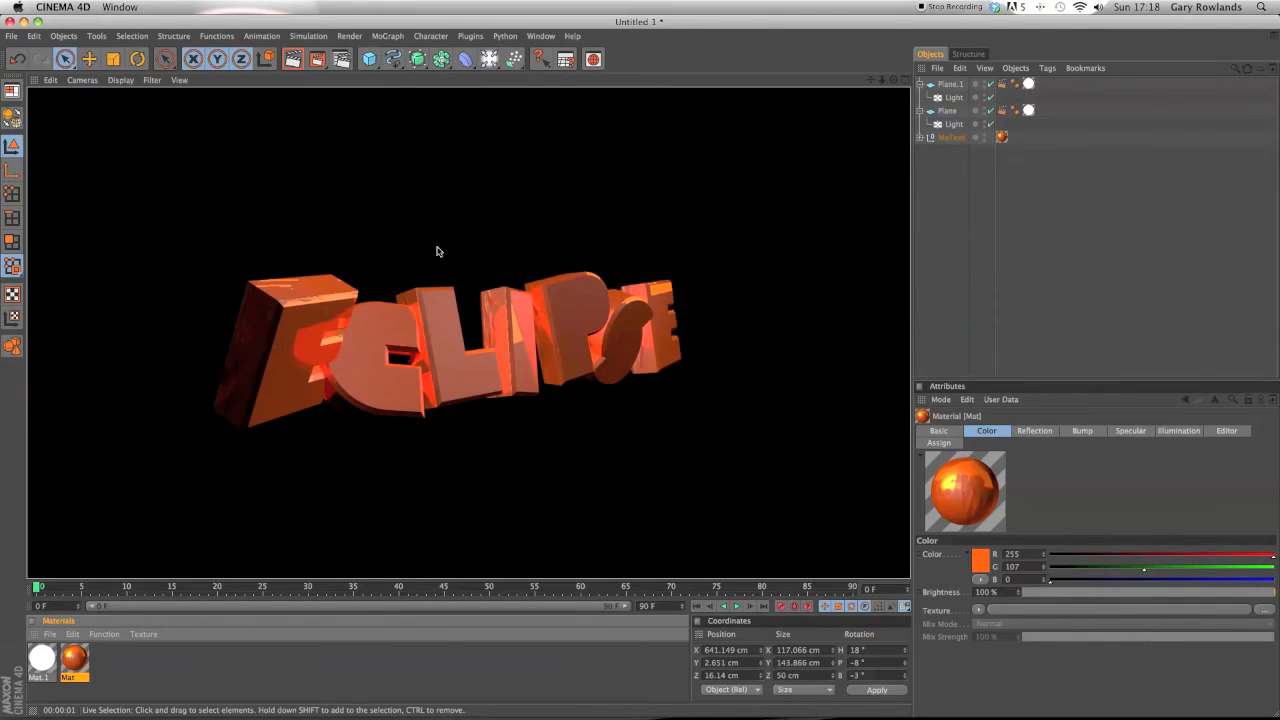
left_click(436, 251)
Reopen the material and replace its bump texture with Brick.
double_click(74, 657)
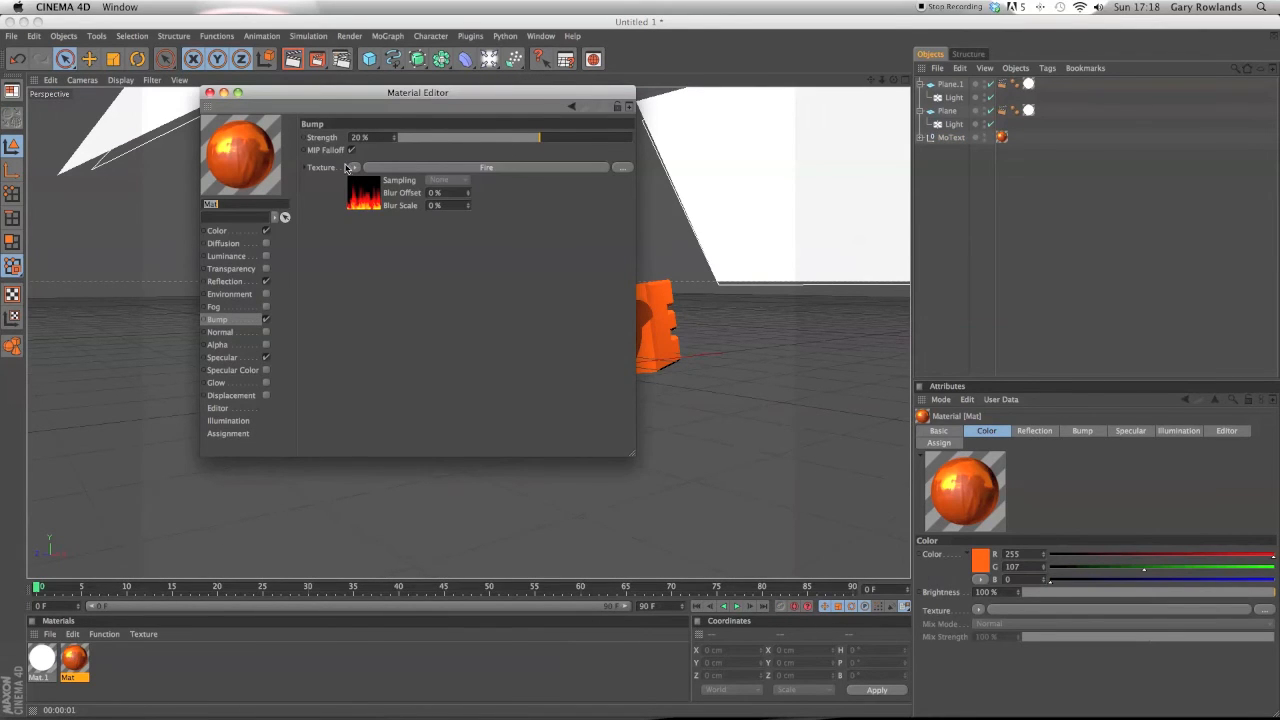
left_click(354, 167)
mouse_move(395, 454)
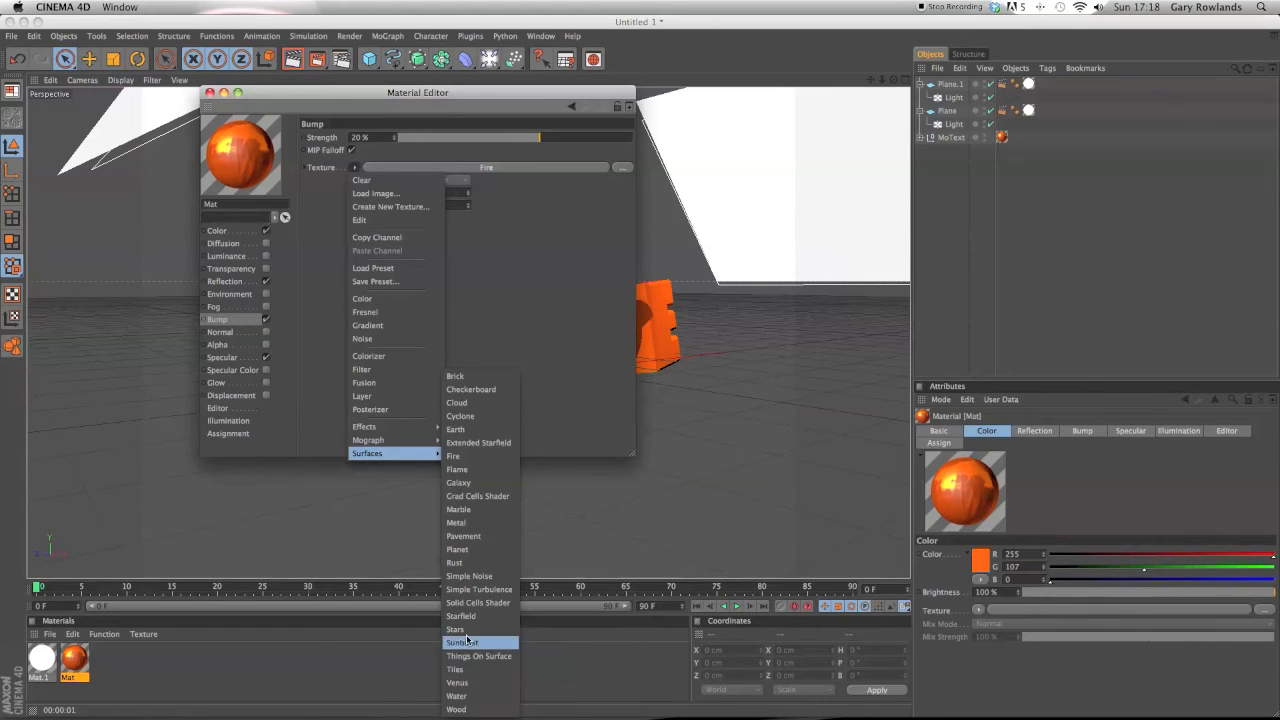
left_click(480, 389)
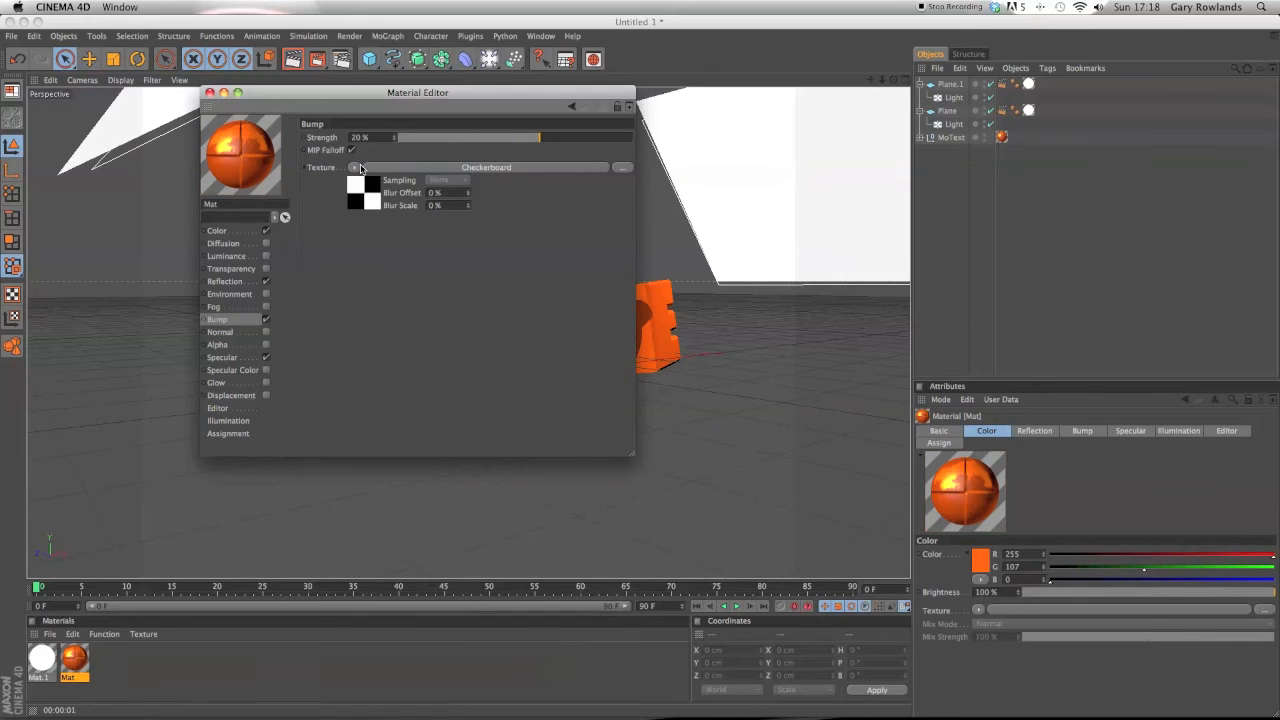
left_click(360, 168)
mouse_move(440, 457)
left_click(478, 378)
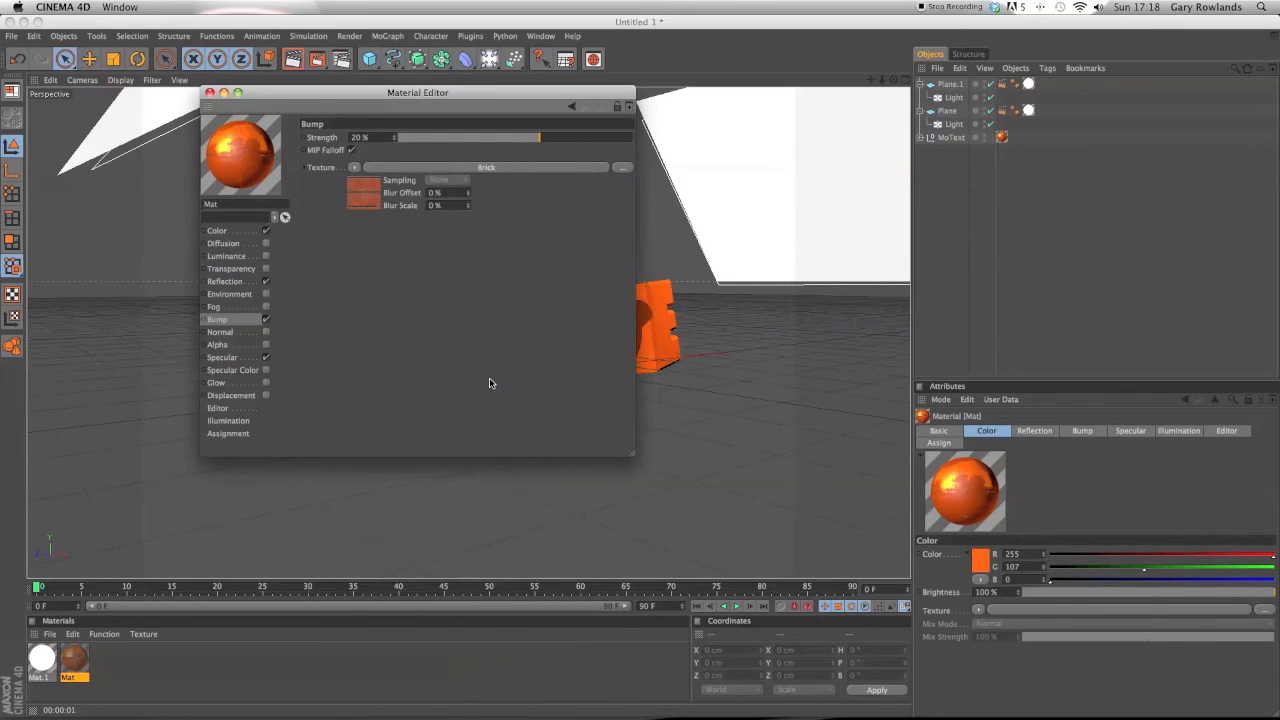
Set the material's reflection color to yellow with R 255, G 255, B 0.
left_click(225, 281)
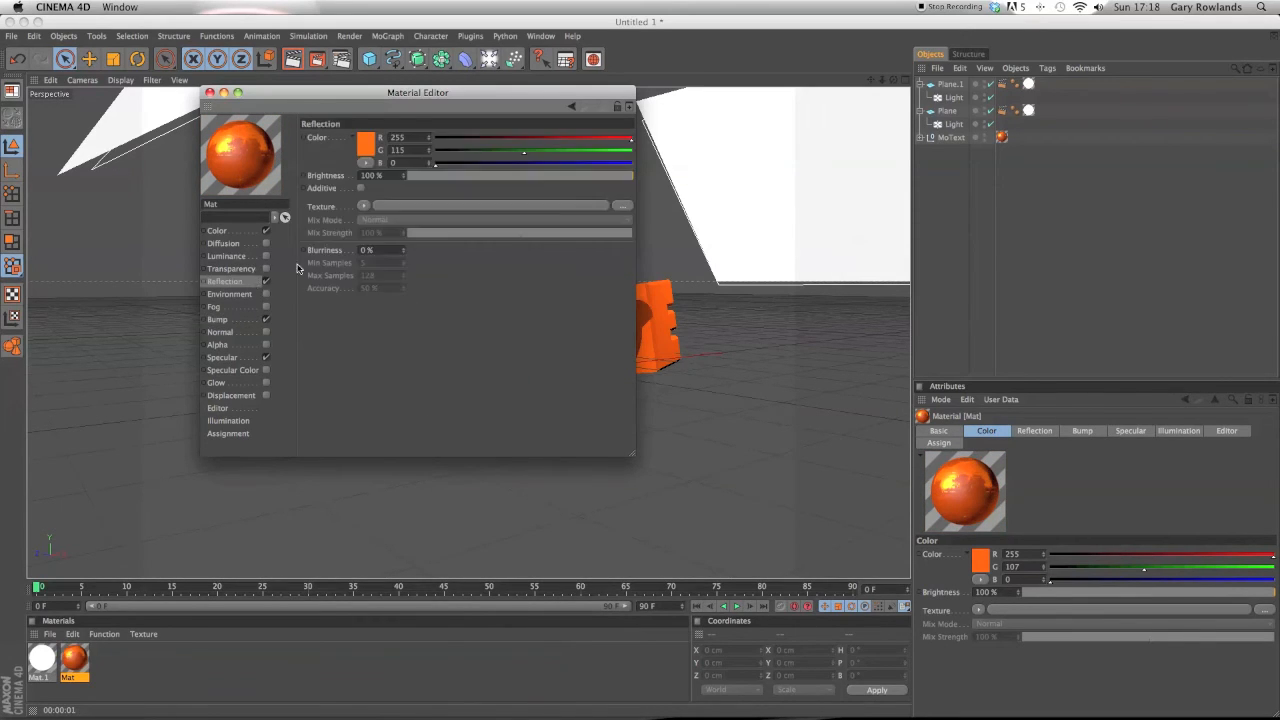
left_click_drag(524, 152, 632, 152)
left_click_drag(548, 168, 435, 164)
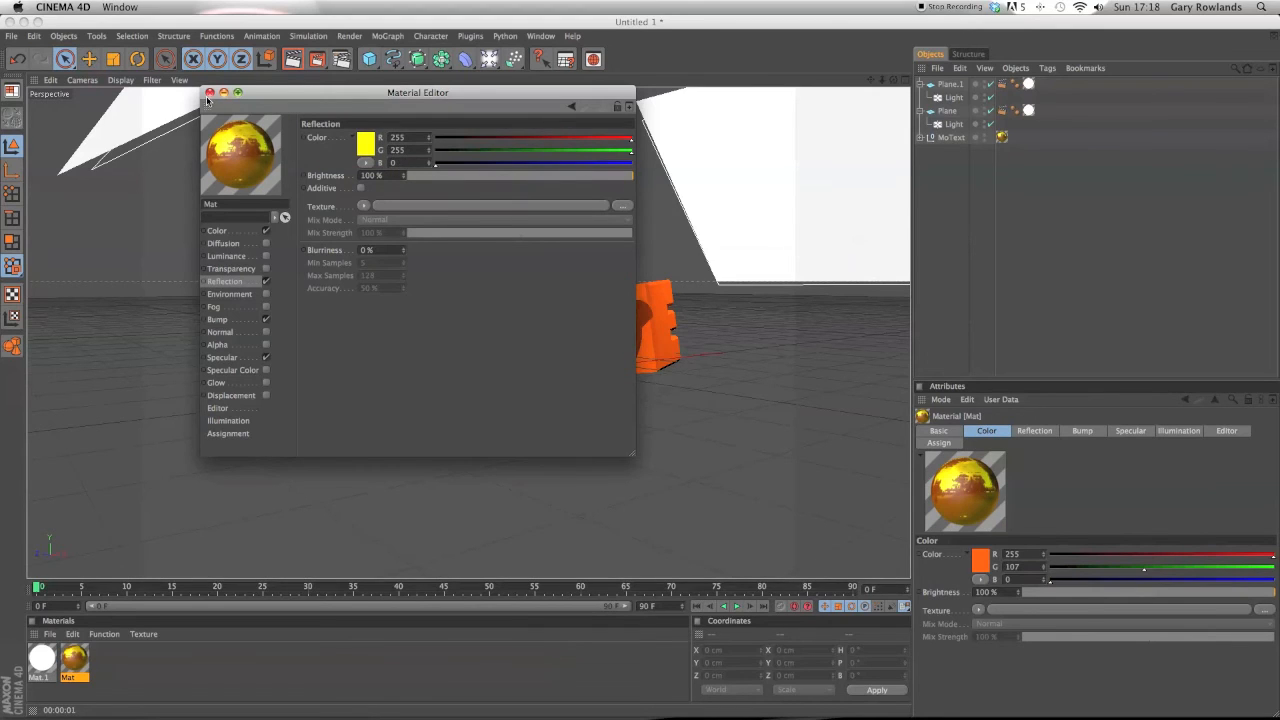
Close the Material Editor, render the active view and zoom and orbit to inspect the letters.
left_click(209, 93)
left_click(291, 63)
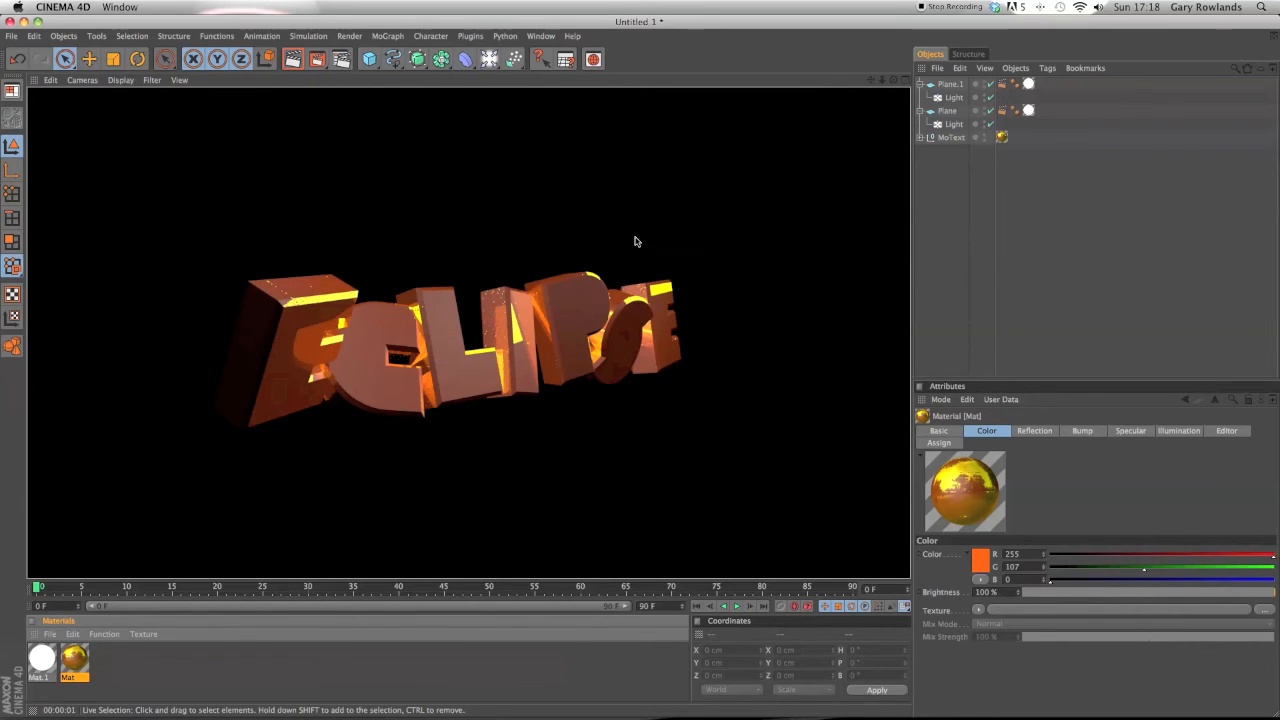
scroll(631, 243, "up", 8)
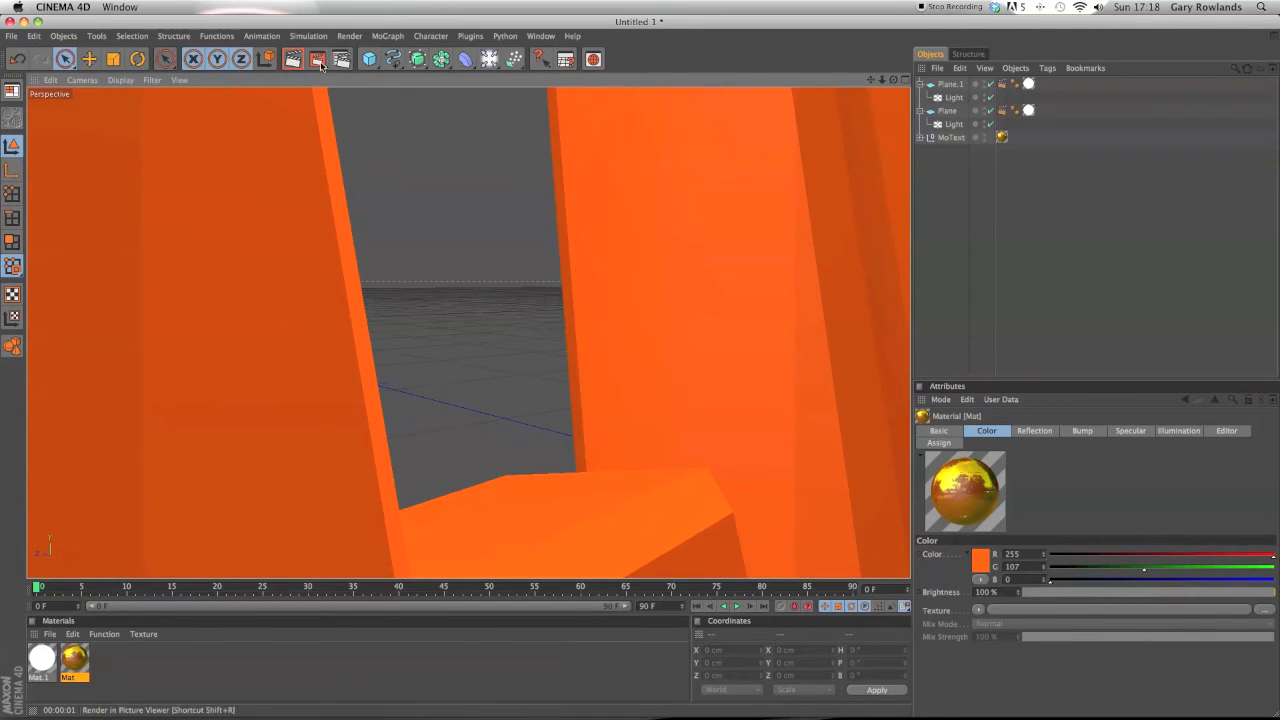
left_click(294, 61)
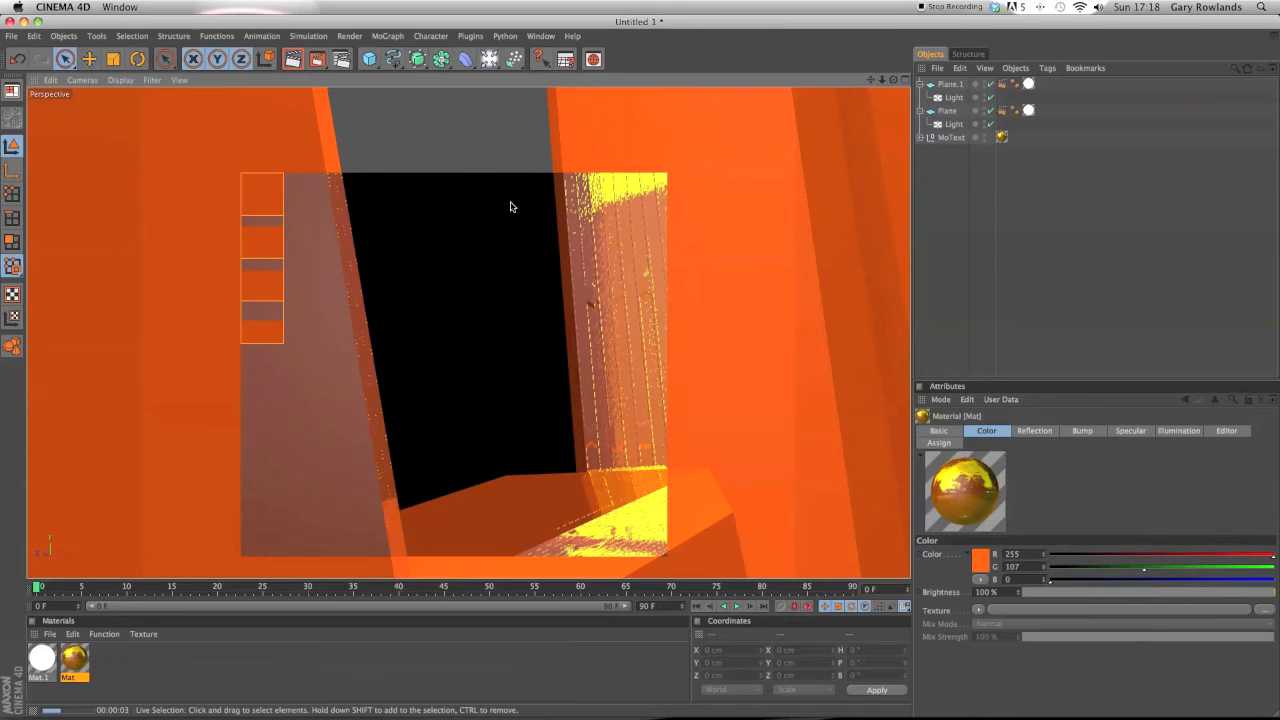
left_click(613, 302)
scroll(613, 302, "down", 10)
scroll(613, 304, "down", 2)
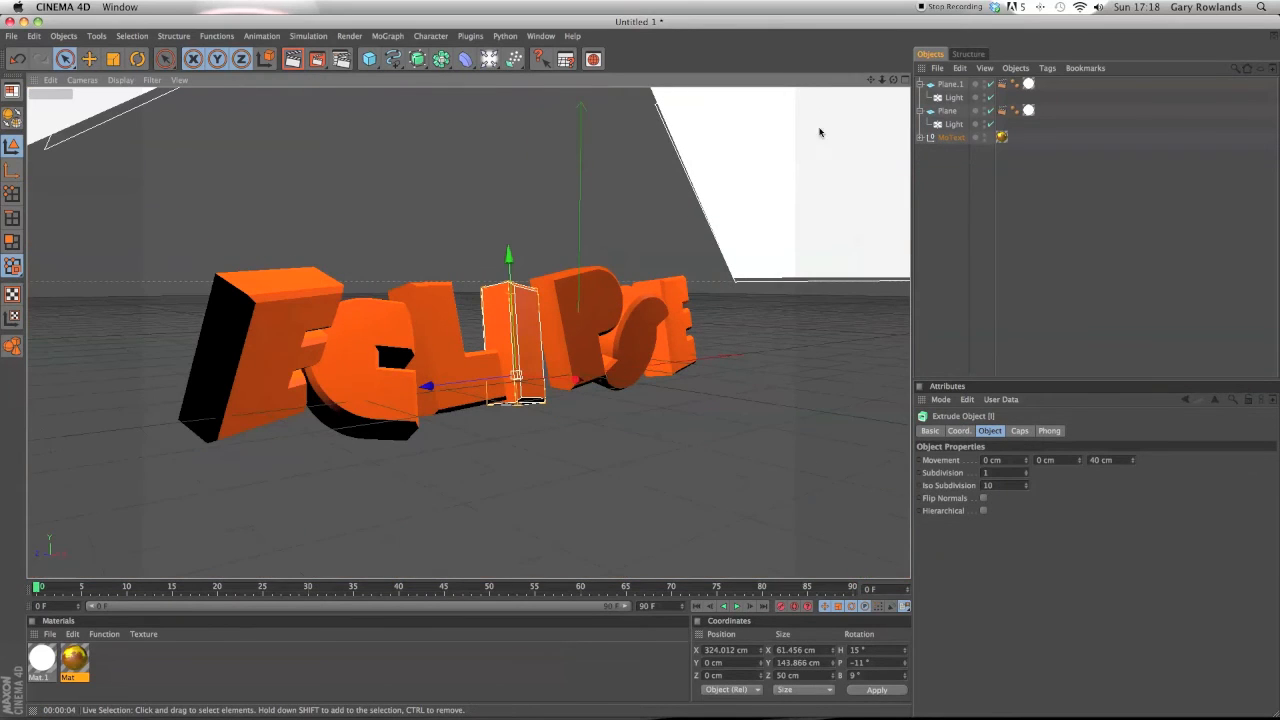
mouse_move(870, 80)
left_mouse_down()
mouse_move(888, 66)
mouse_move(904, 75)
mouse_move(892, 82)
left_mouse_up()
scroll(558, 292, "up", 1)
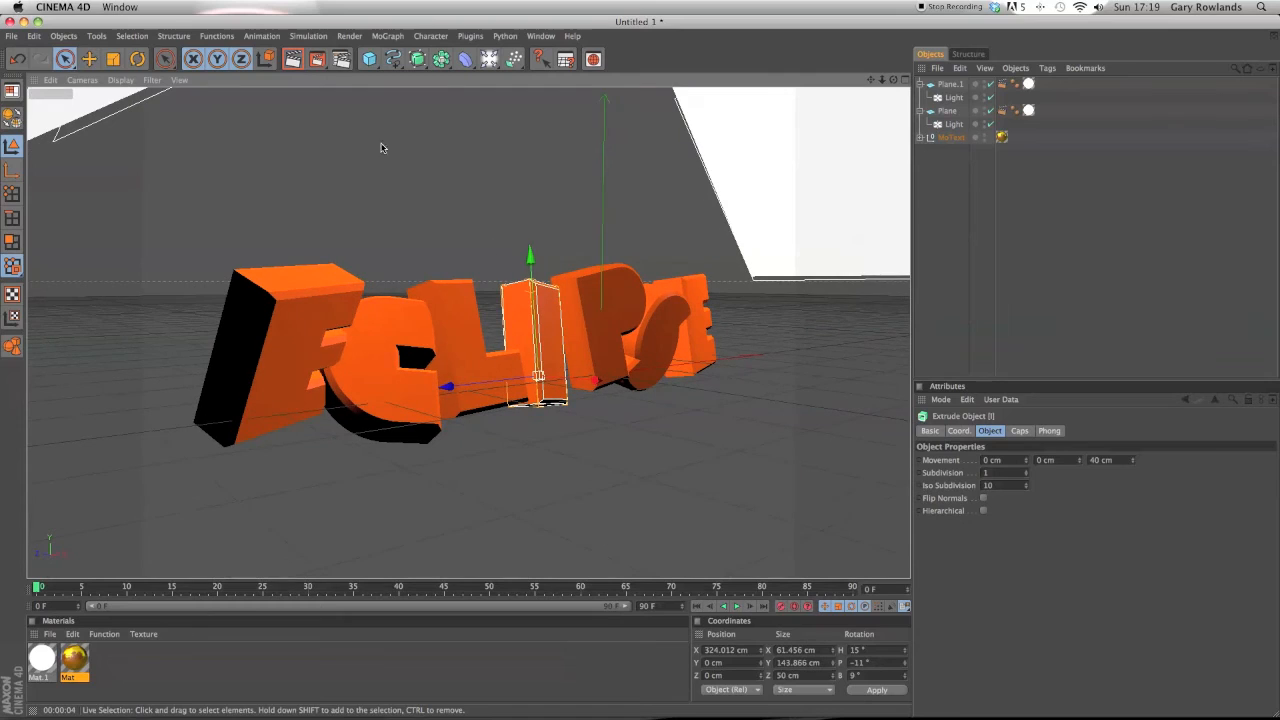
Open the render settings and apply the HDV/HDTV 720 29.97 output preset.
left_click(341, 59)
left_click(131, 61)
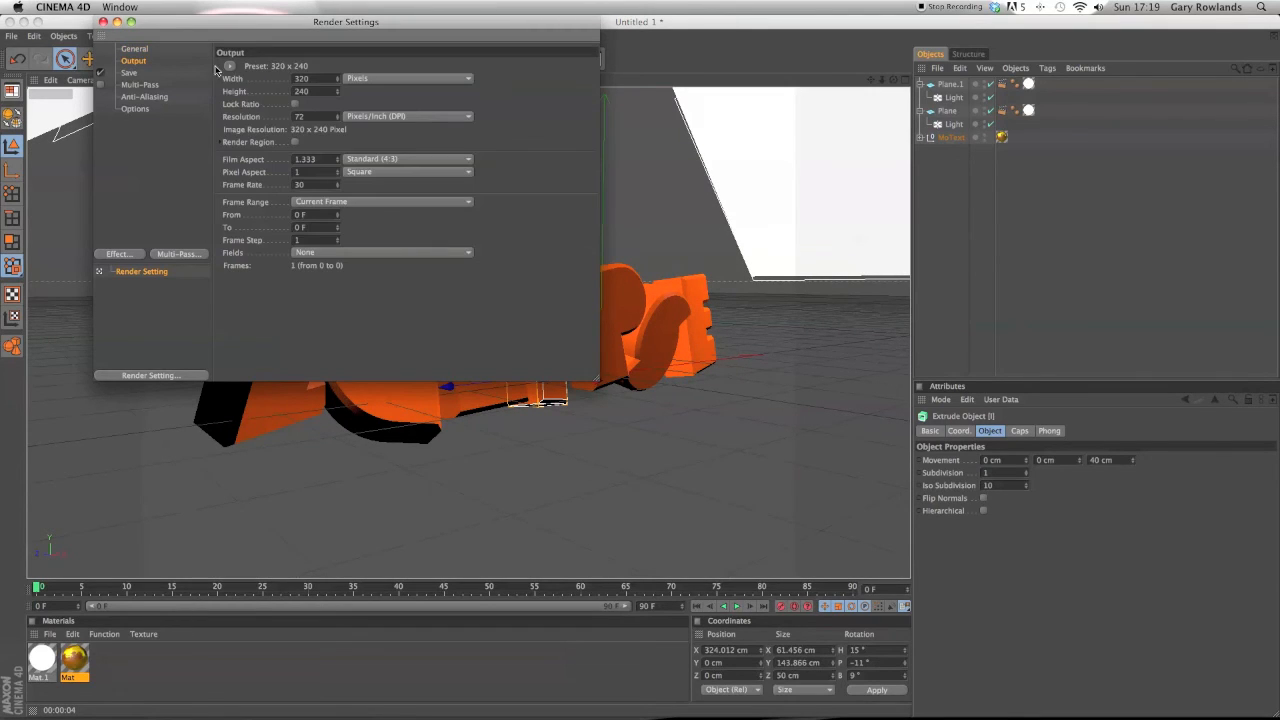
left_click(230, 67)
mouse_move(261, 105)
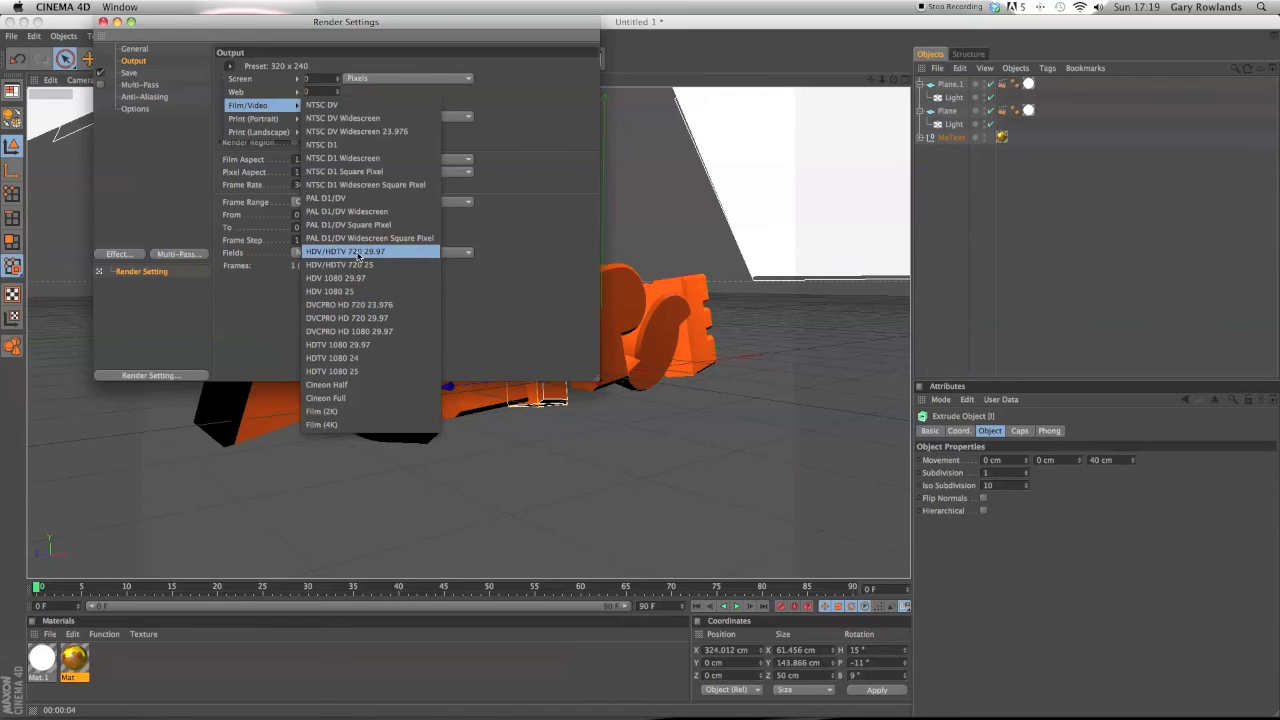
left_click(384, 257)
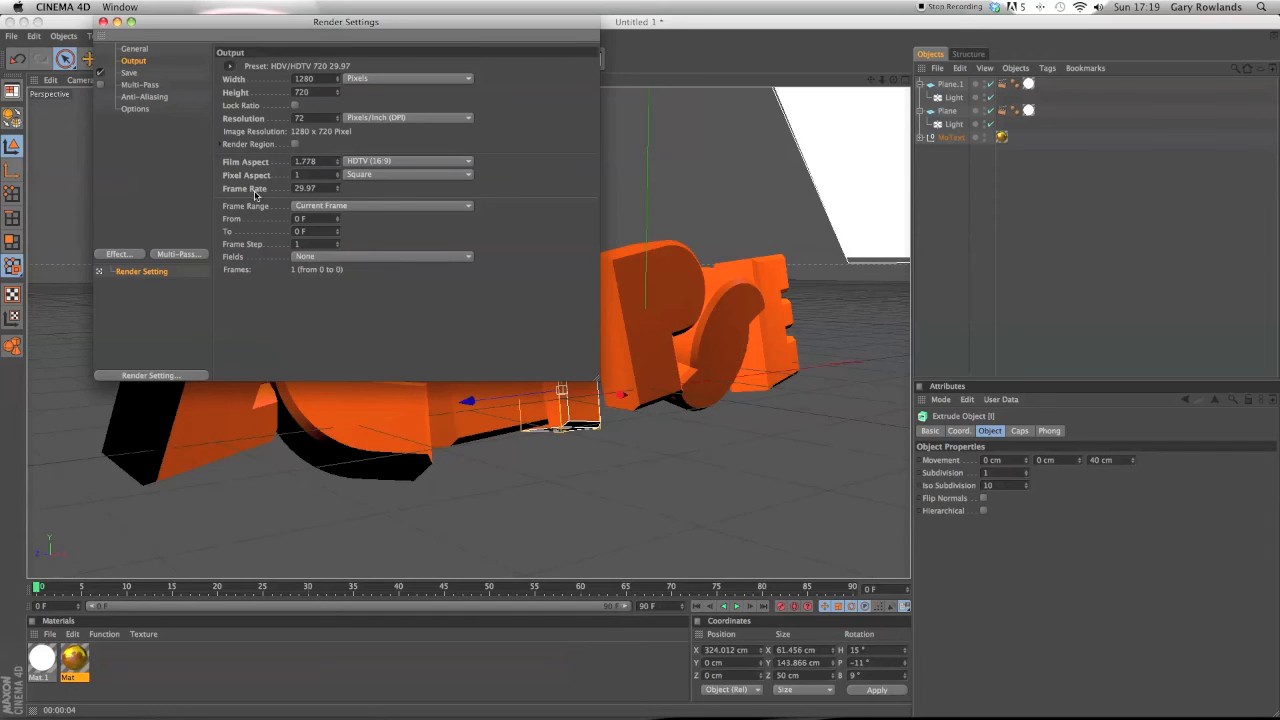
Set the render save file to ECLIPSE PICTURE THING in the ECLIPSE folder.
left_click(129, 73)
left_click(585, 91)
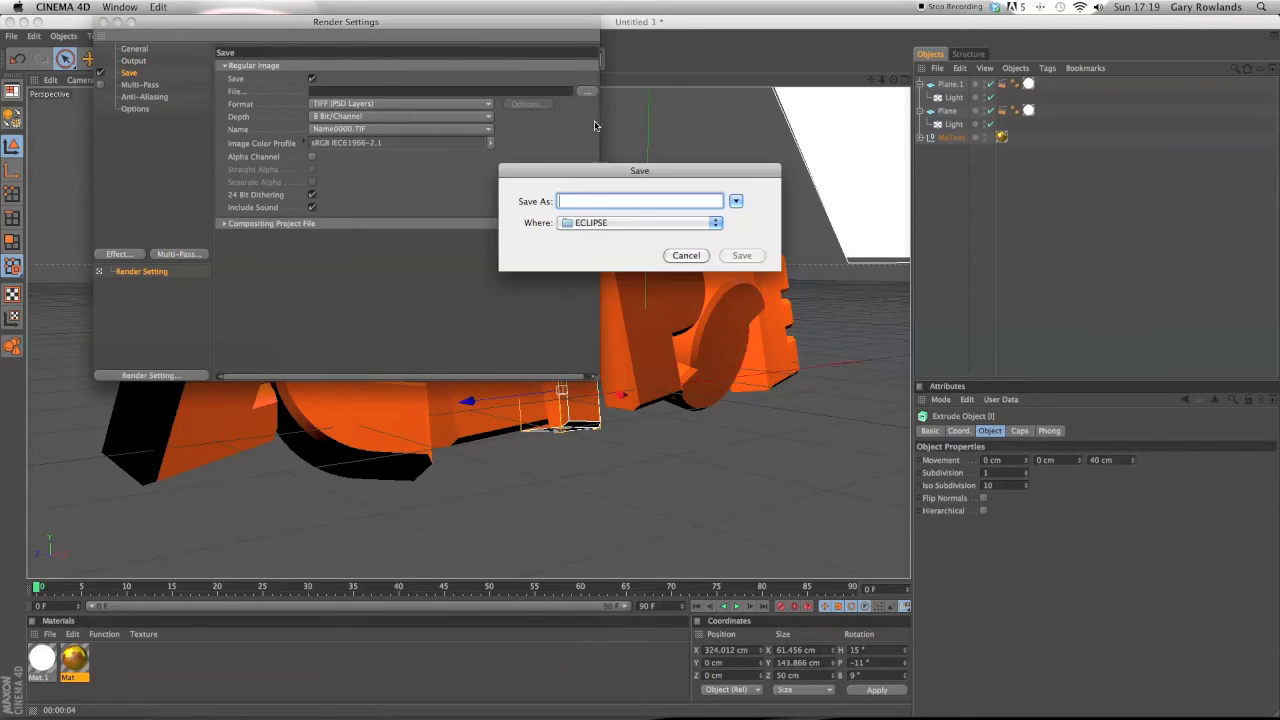
type("W")
key("BackSpace")
type("ECLIPSE")
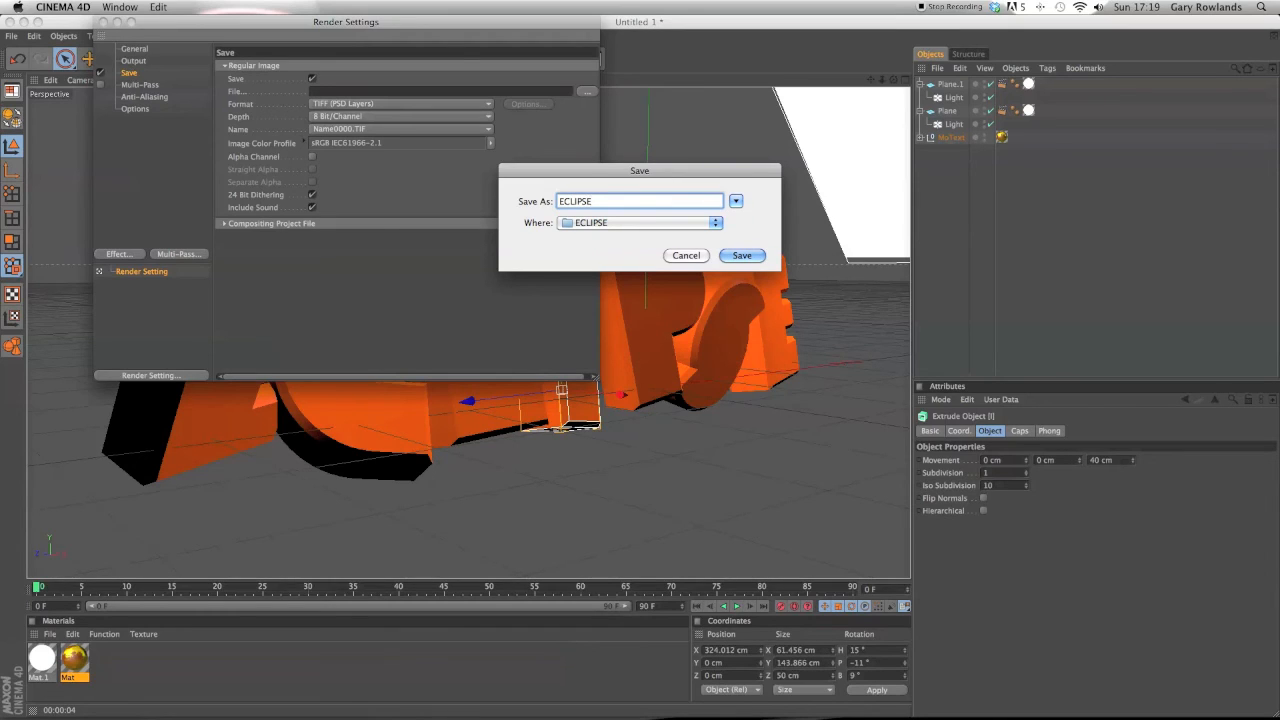
type(" PICTURE THING")
left_click(748, 257)
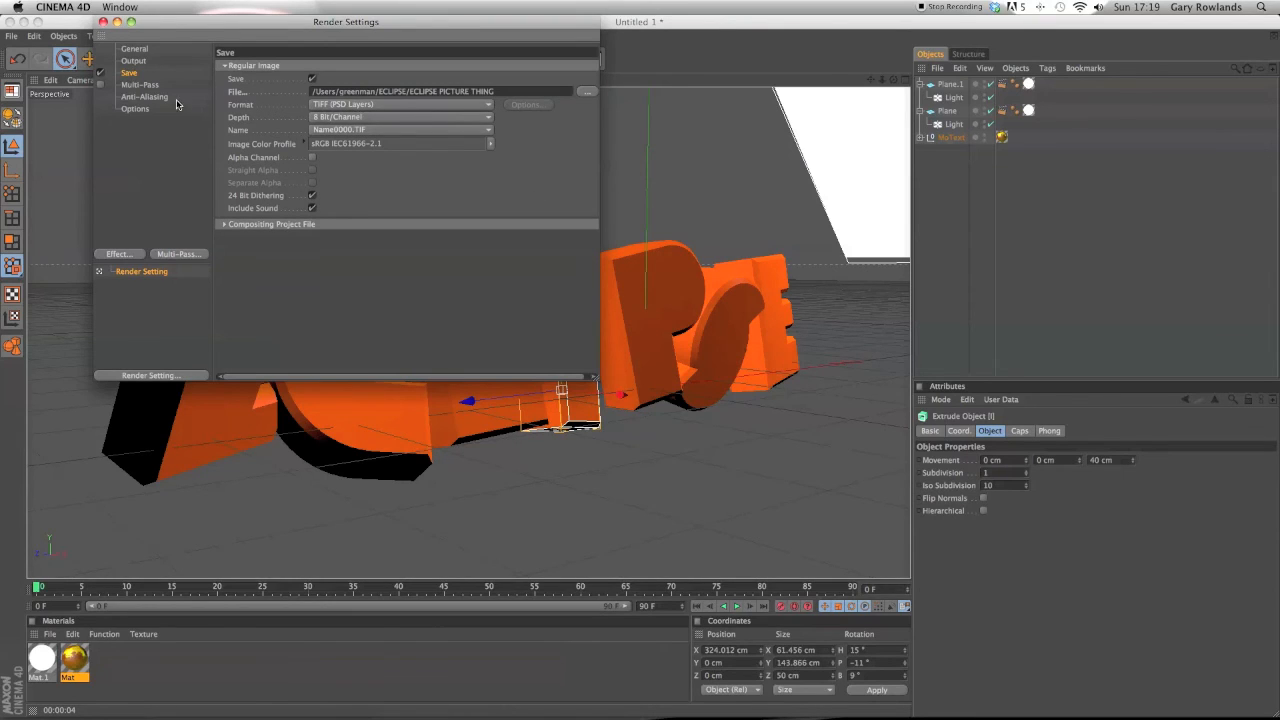
Set the render anti-aliasing to Best.
left_click(130, 85)
left_click(128, 97)
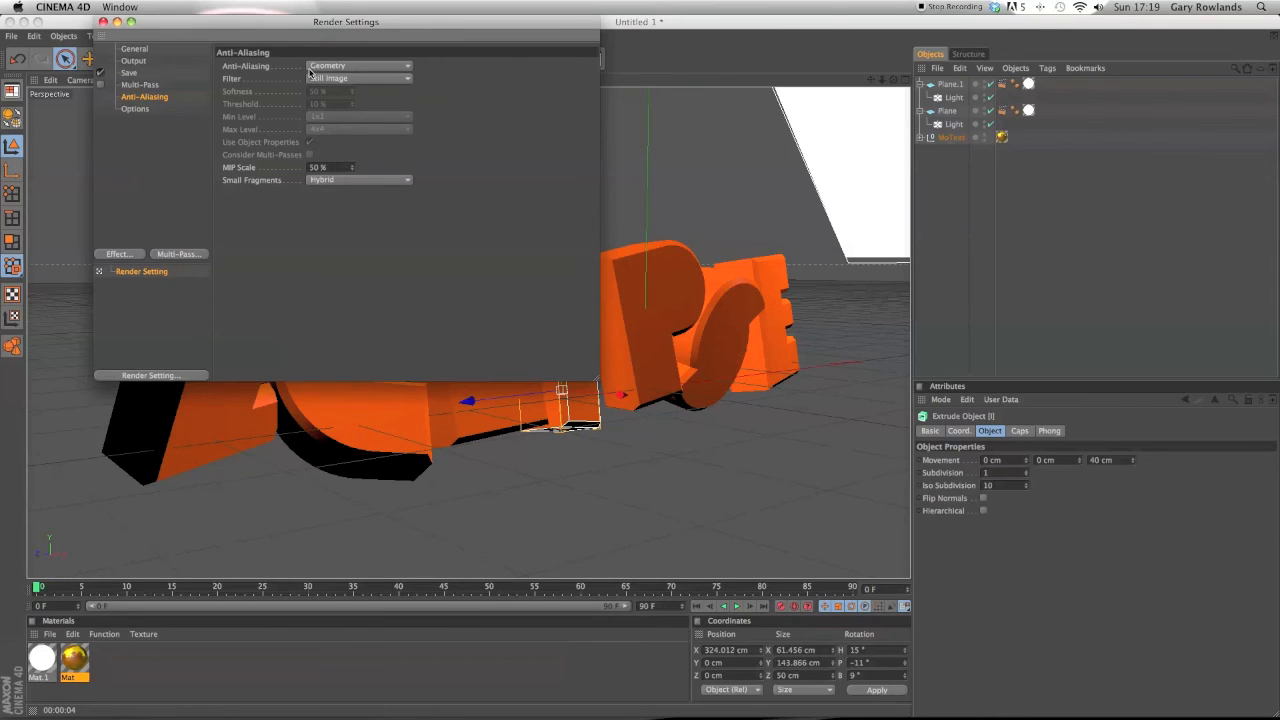
left_click(315, 67)
left_click(362, 108)
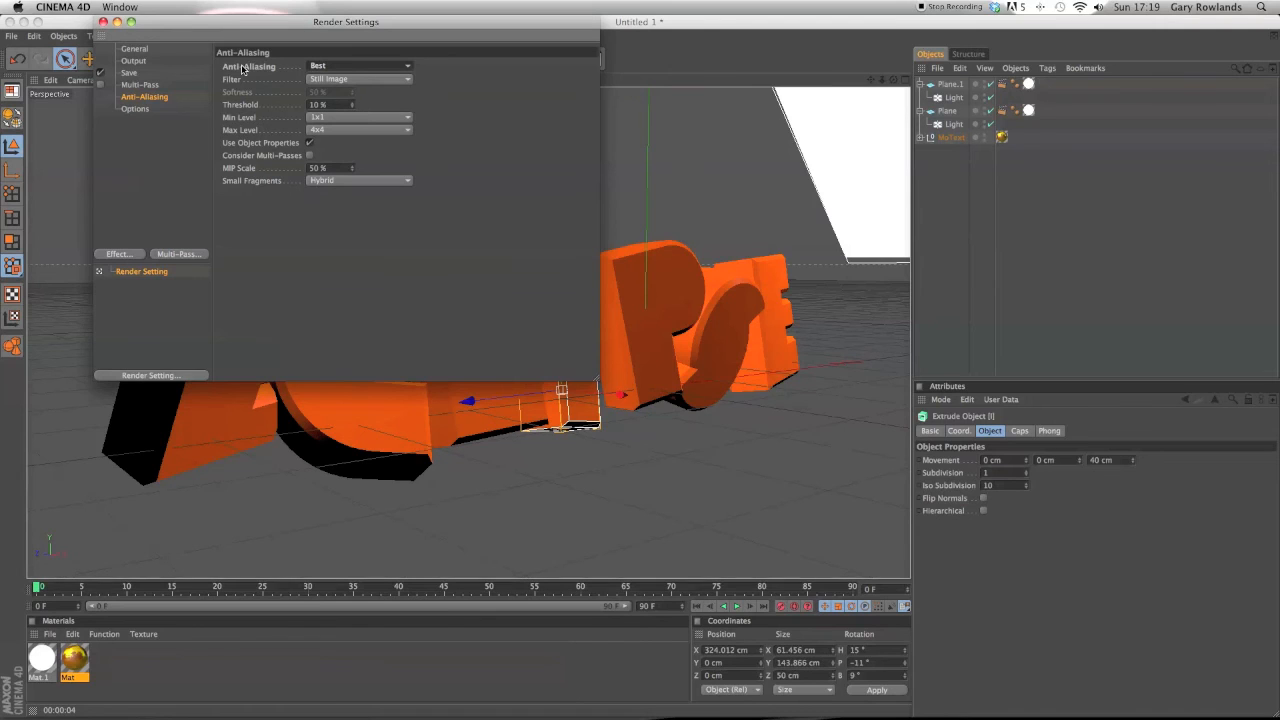
Close the render settings, render the active view and deselect the letter object.
left_click(103, 22)
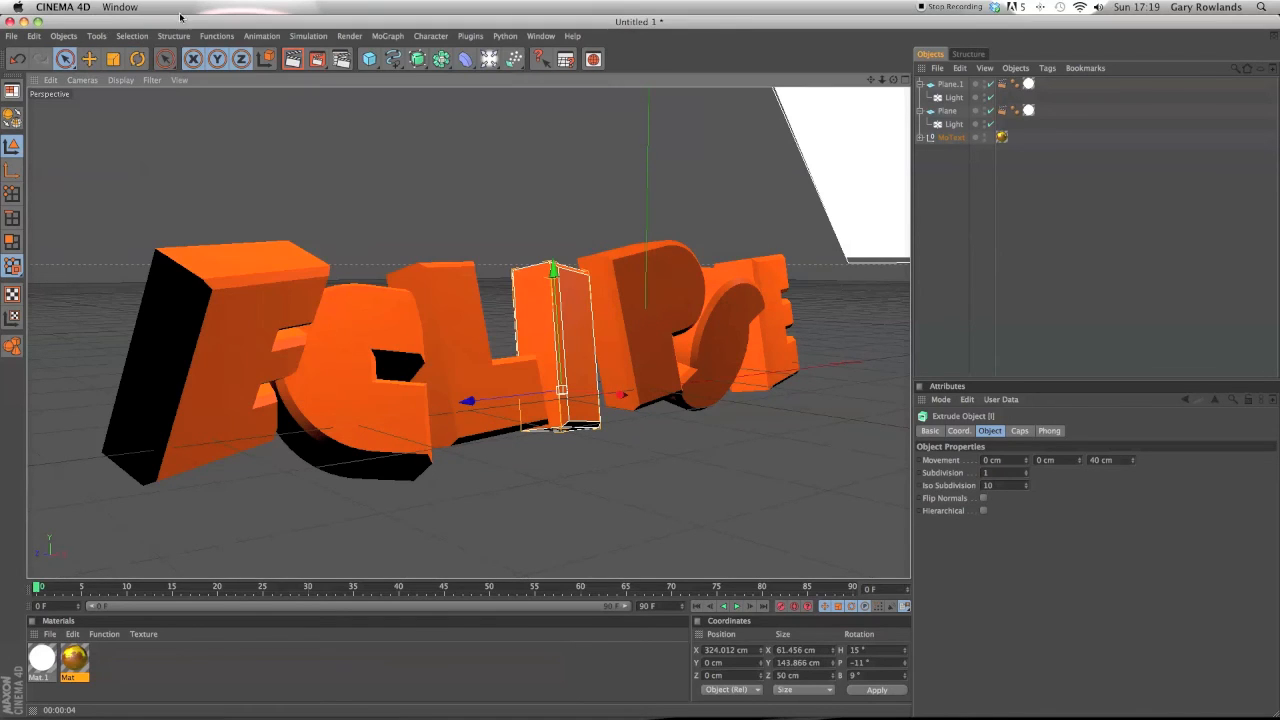
left_click_drag(893, 79, 855, 97)
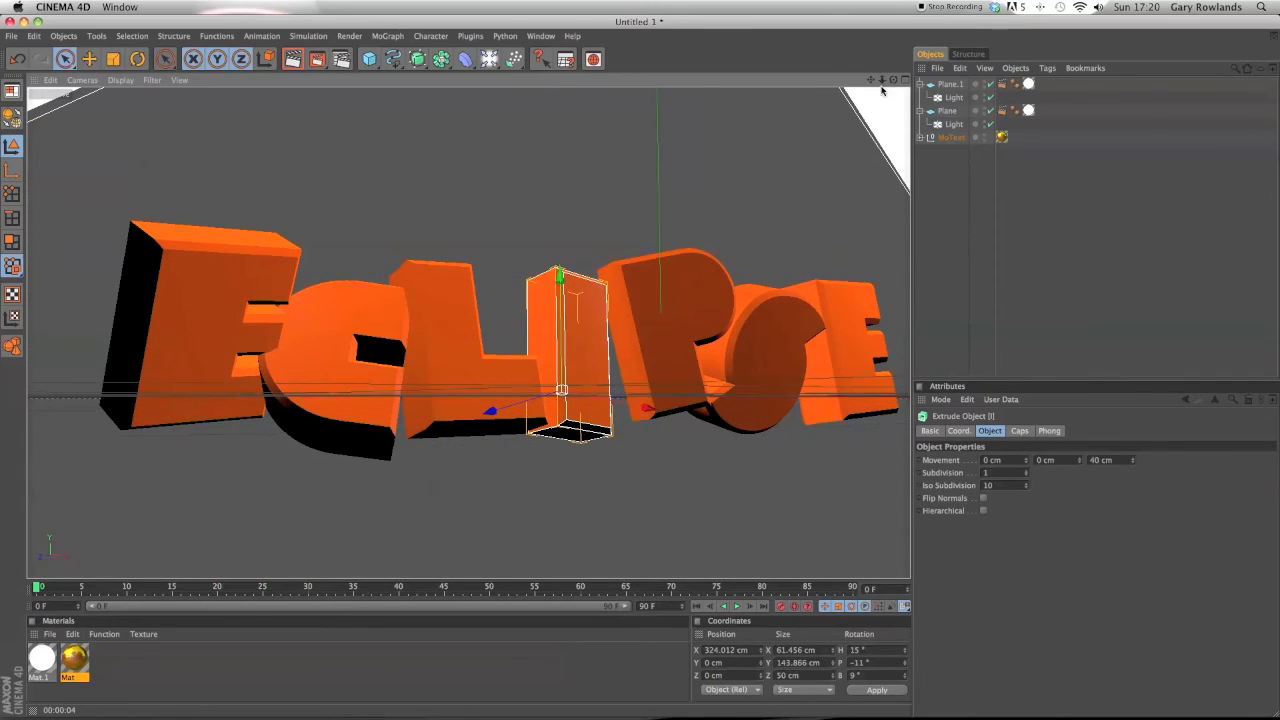
left_click(292, 59)
left_click(731, 143)
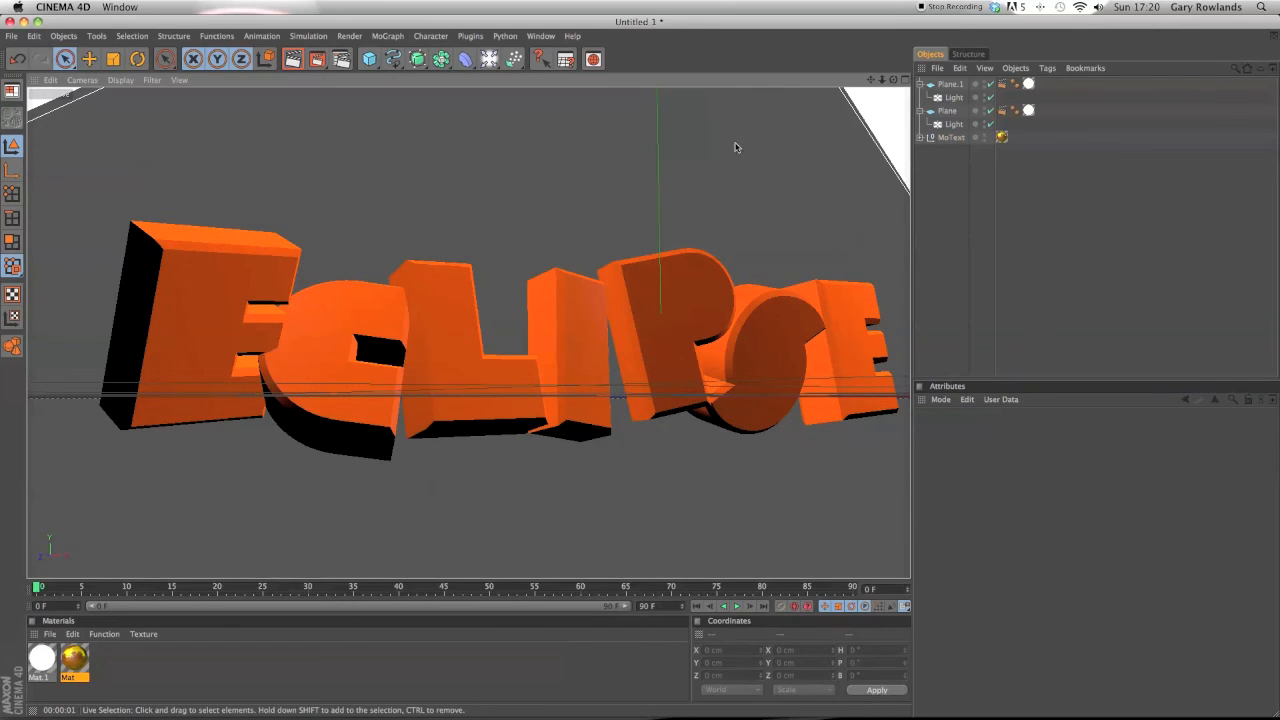
Render the final image to the Picture Viewer and close the Picture Viewer window.
mouse_move(893, 78)
left_mouse_down()
mouse_move(870, 80)
mouse_move(902, 86)
mouse_move(872, 86)
mouse_move(889, 87)
left_mouse_up()
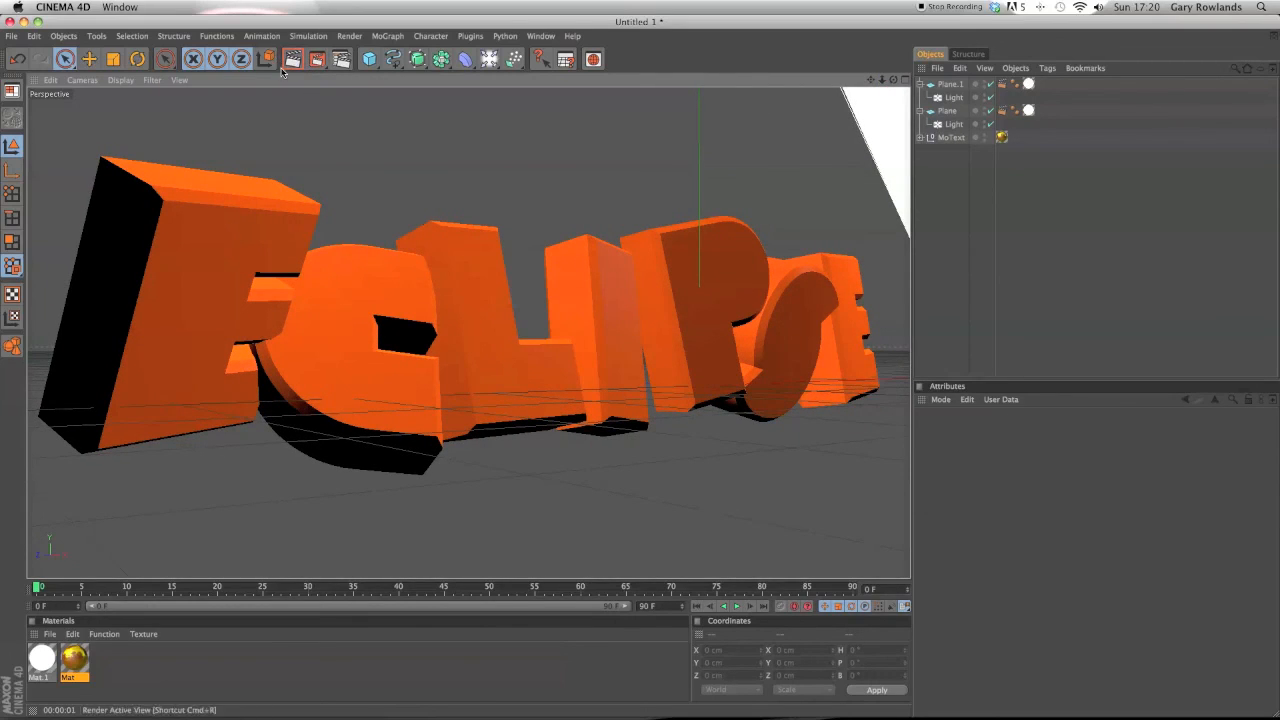
left_click(316, 62)
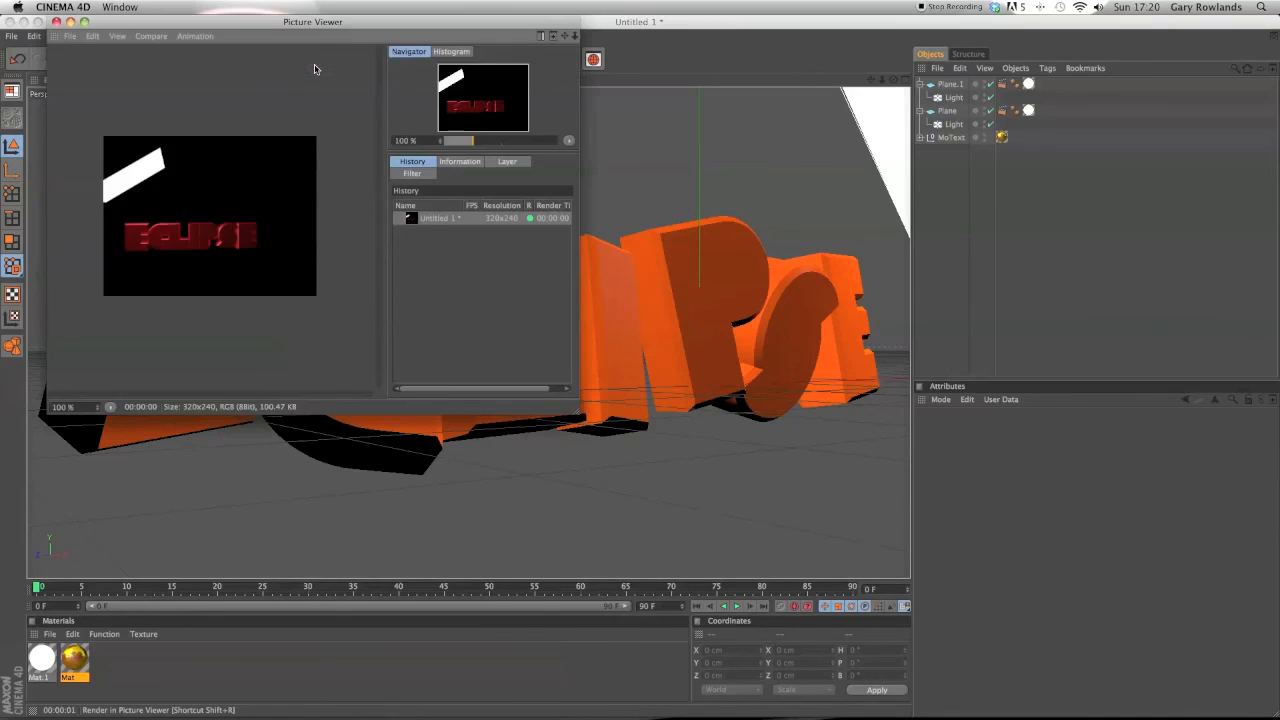
left_click(57, 21)
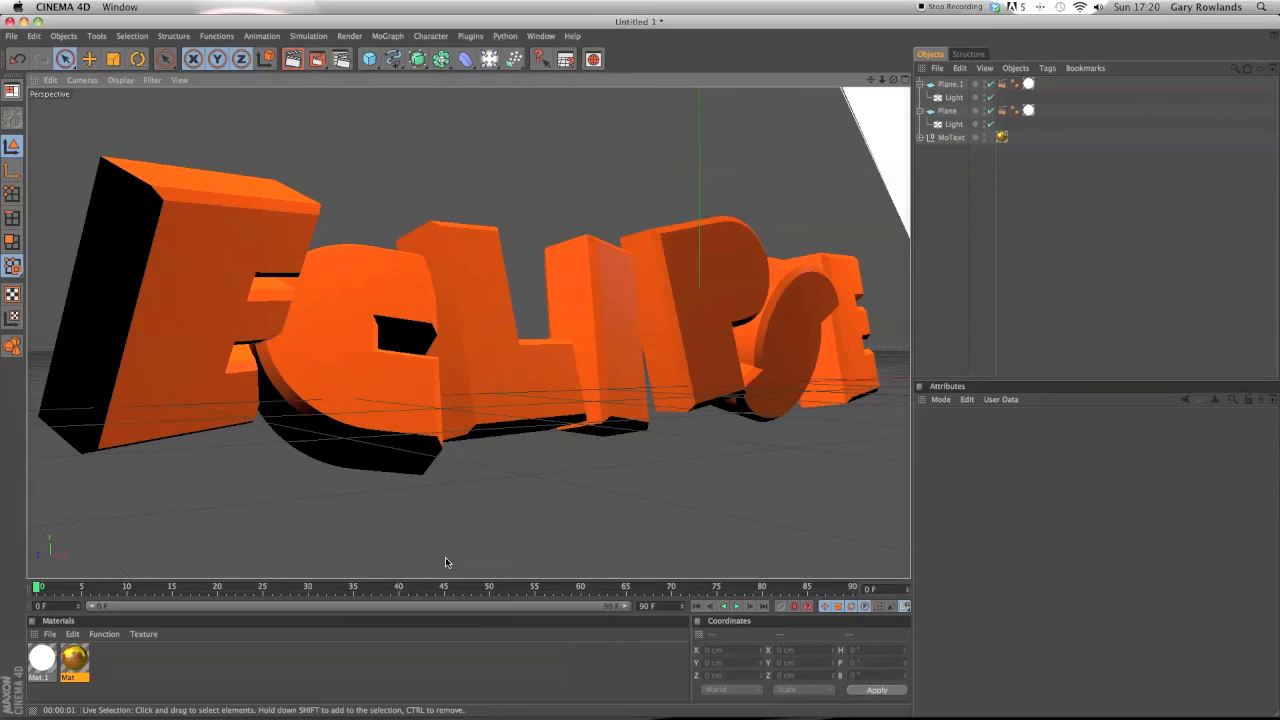